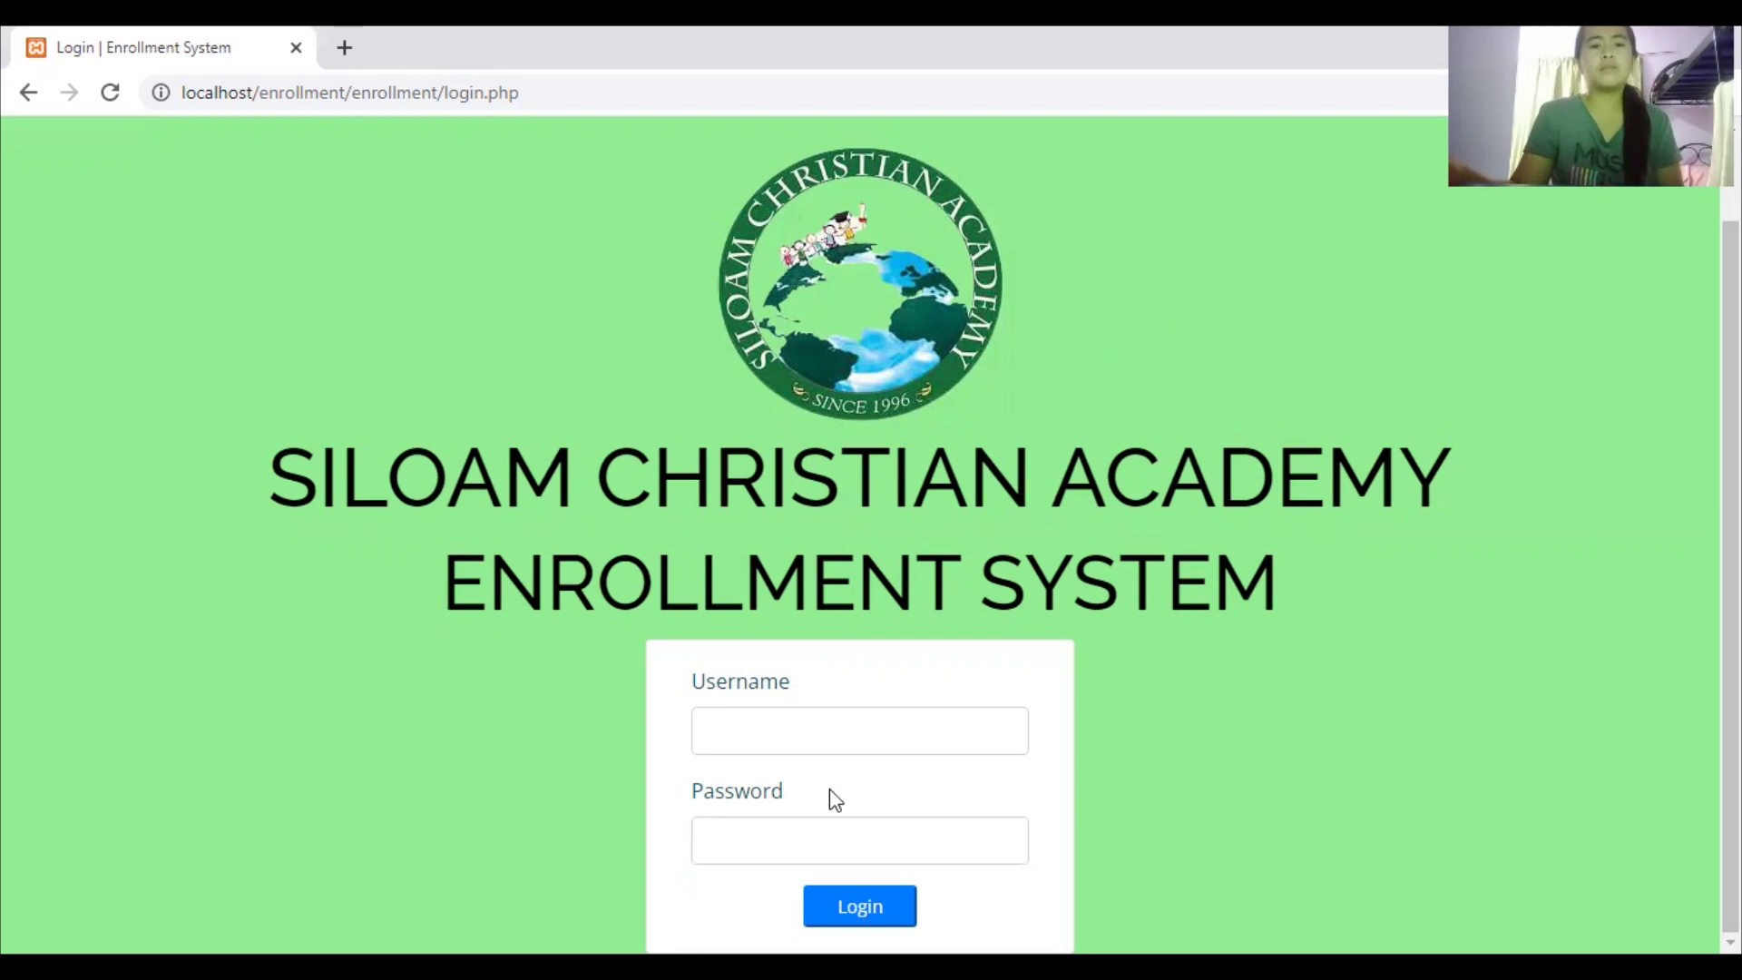
Log in as admin with the saved credential, dismiss the password prompt, and return to the Dashboard
left_click(821, 735)
type("admin")
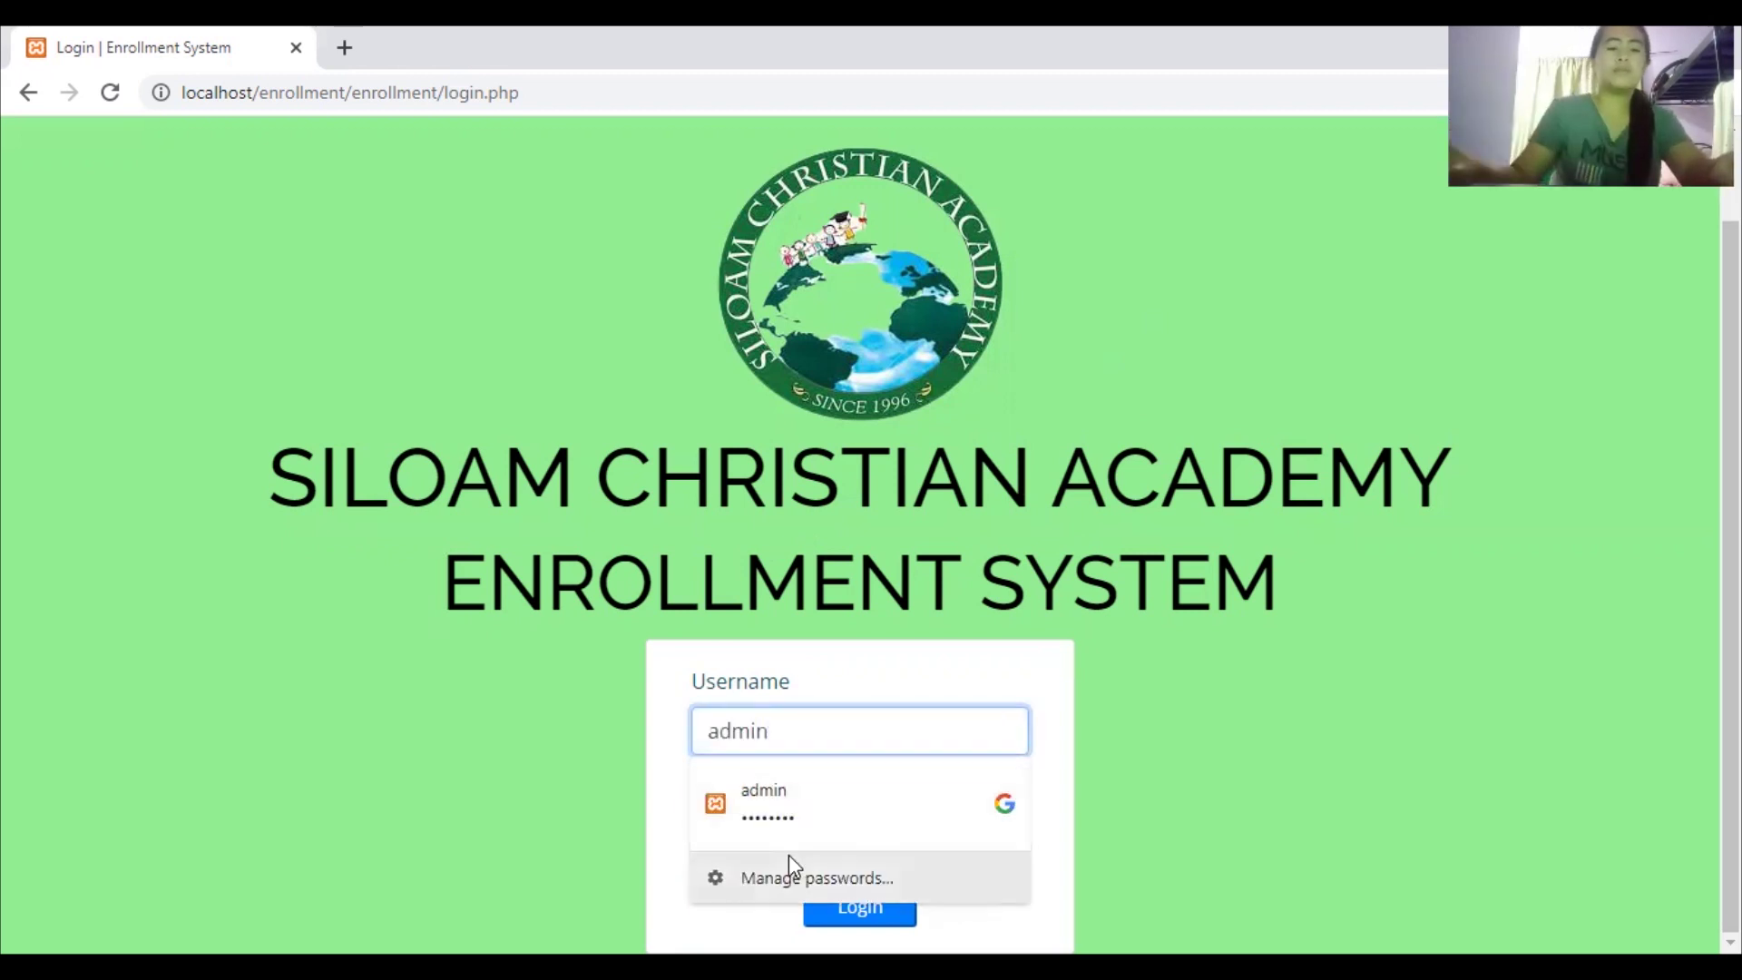
left_click(794, 812)
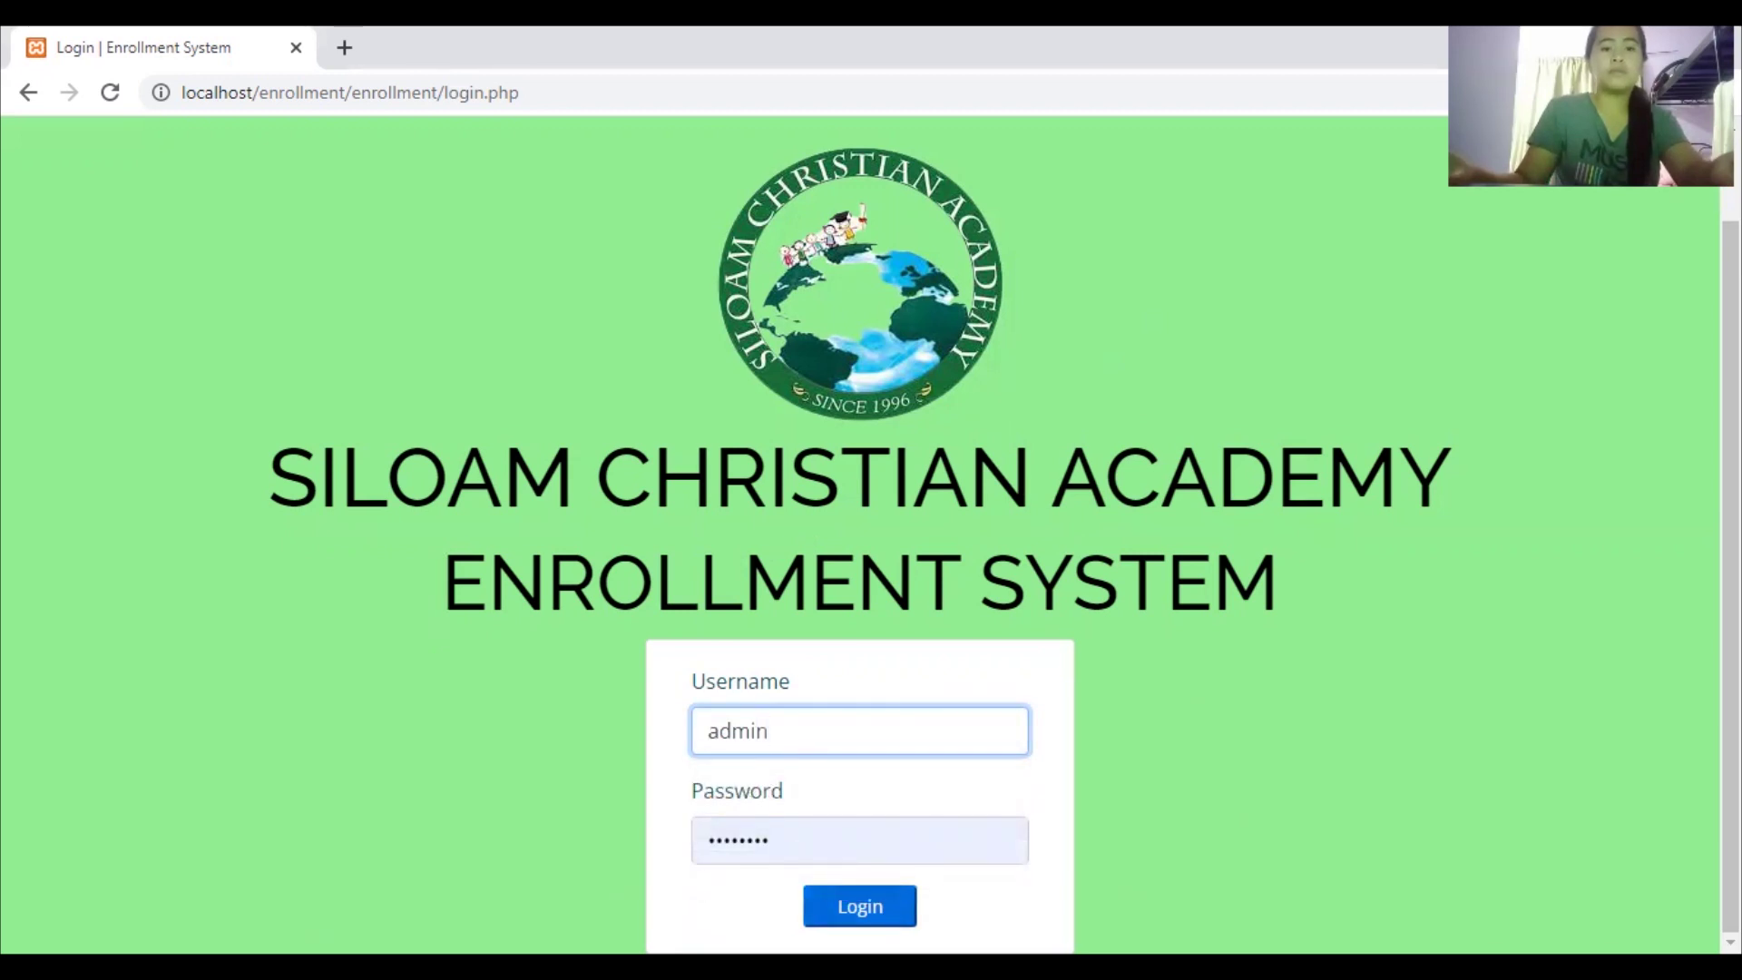
key("Return")
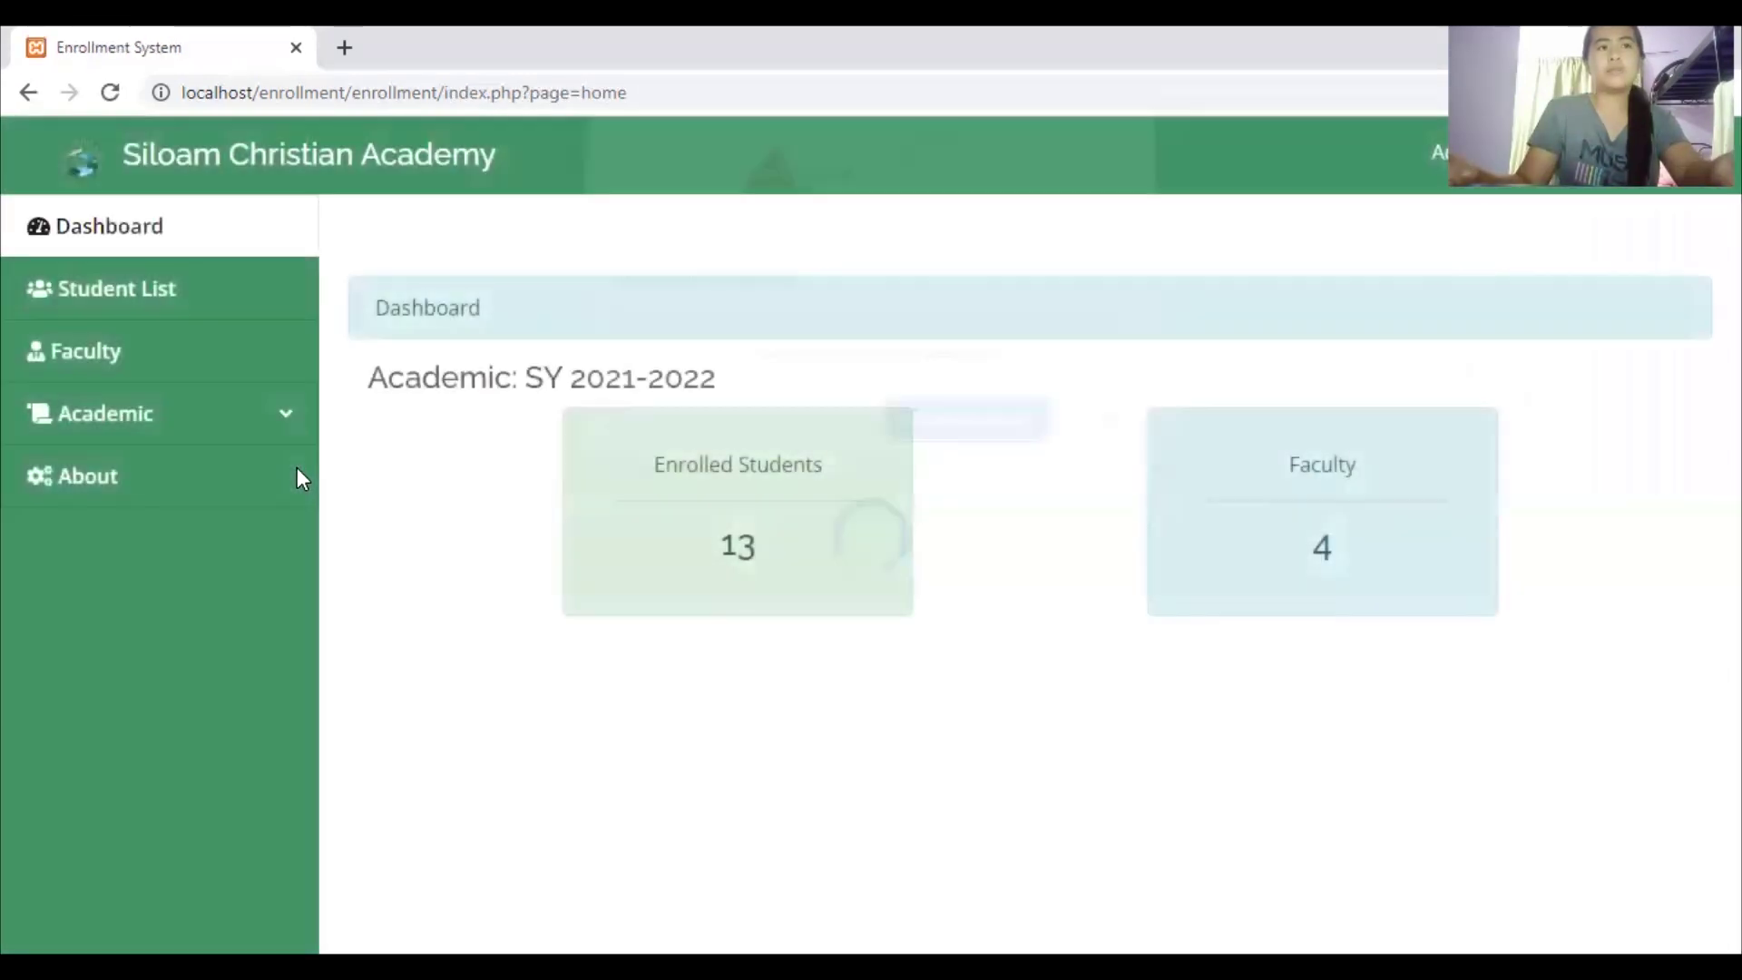
left_click(1100, 437)
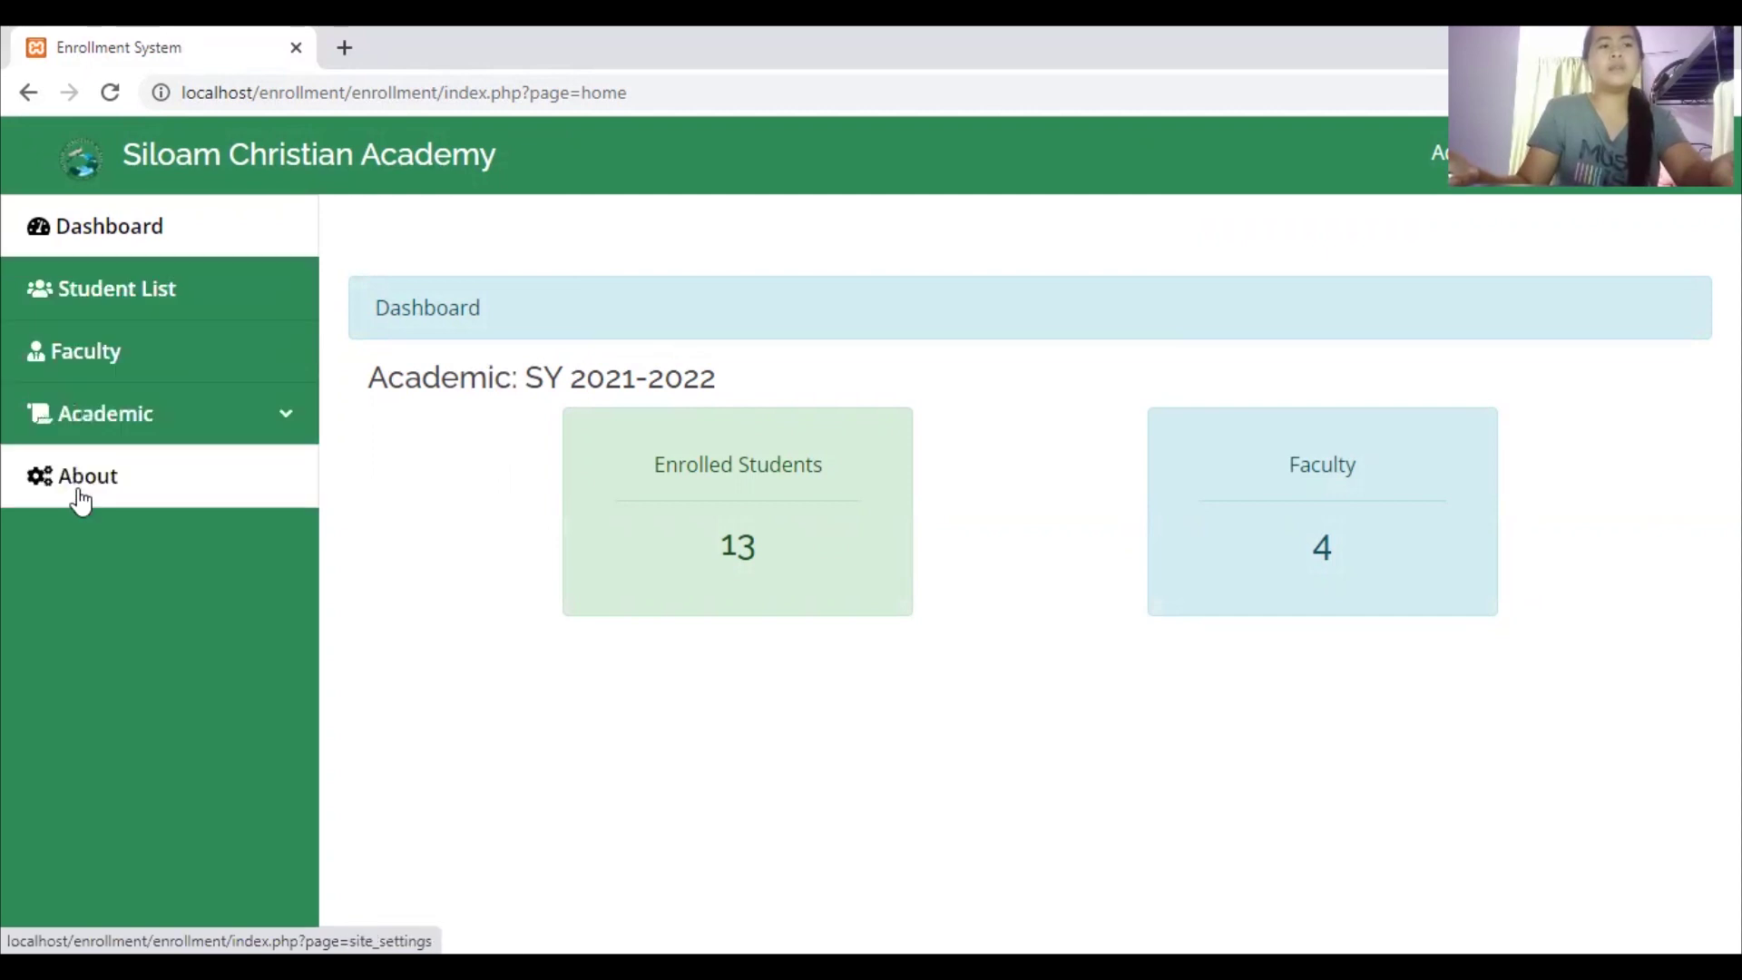
left_click(233, 417)
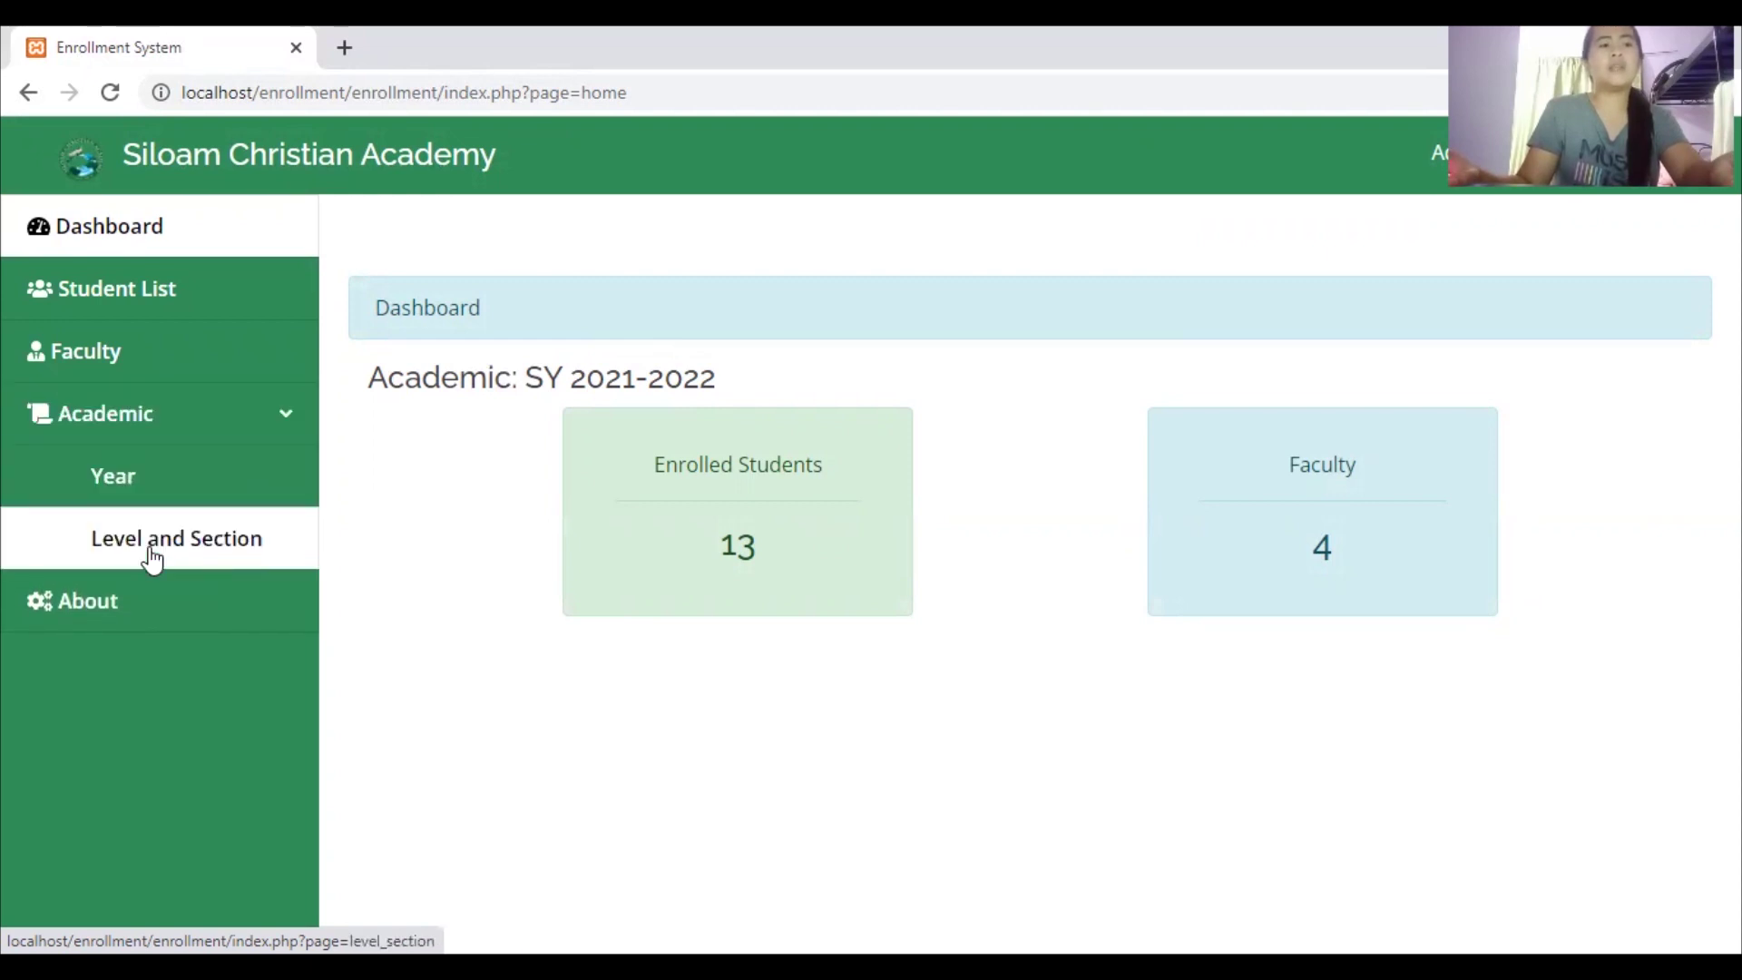
left_click(155, 234)
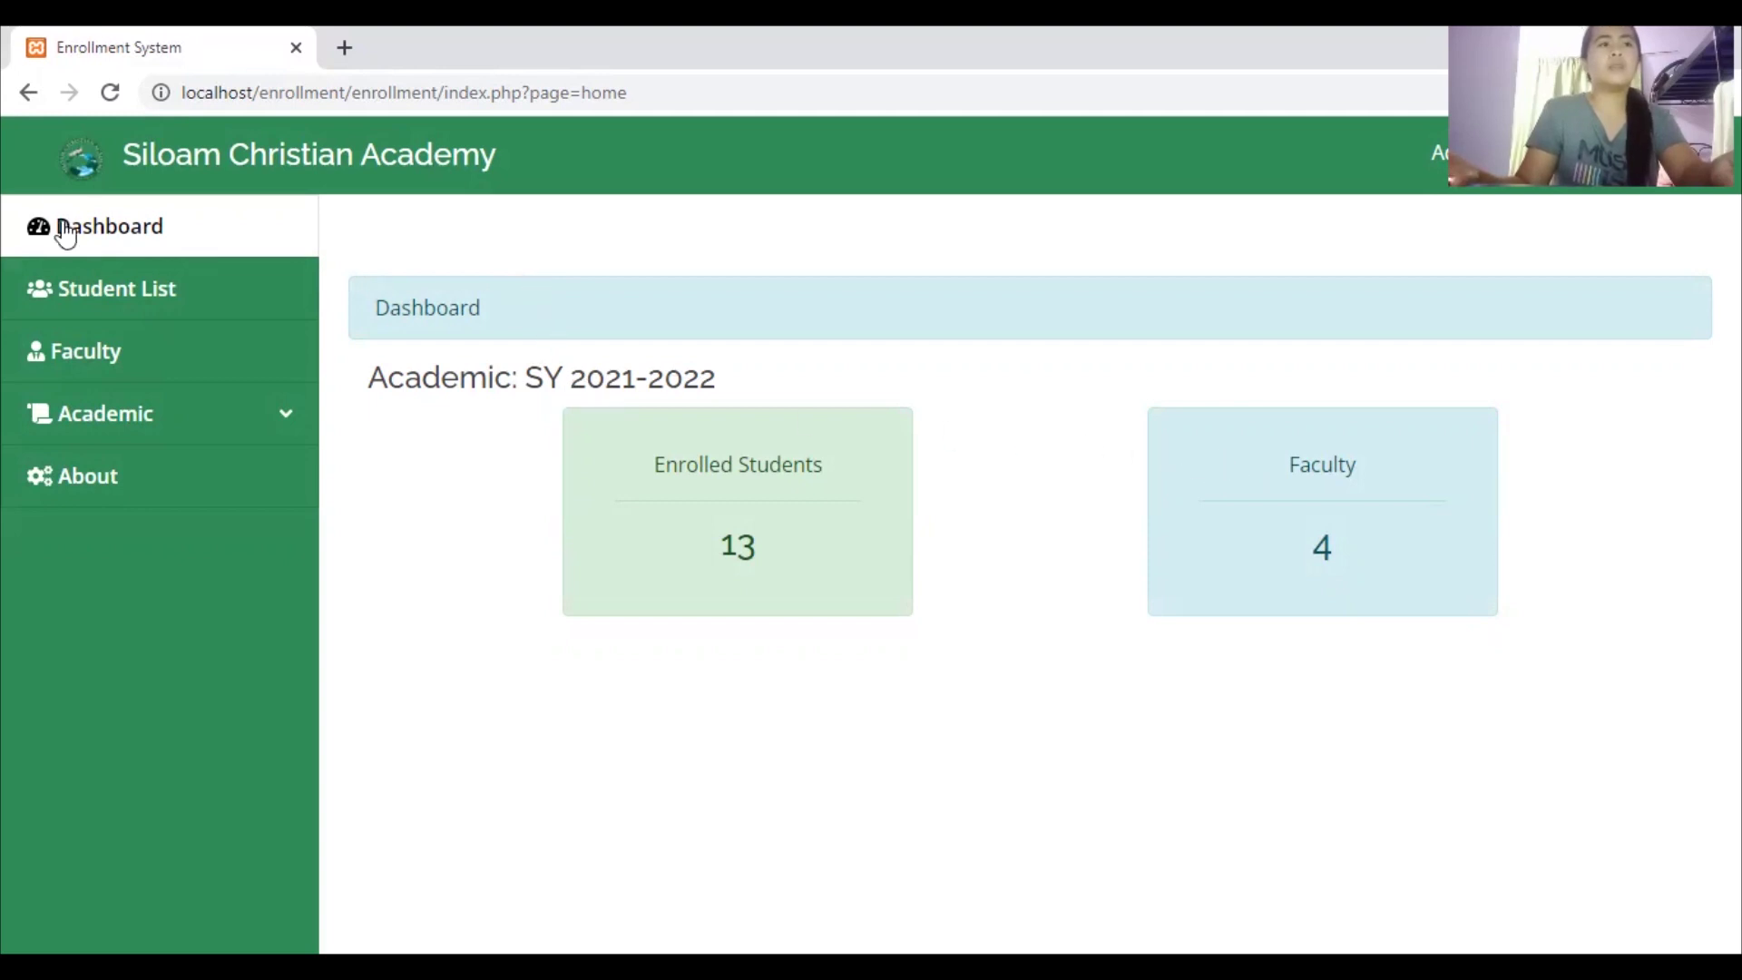
Browse the Student List table of enrolled students, then open the Faculty list of four teachers
left_click(101, 305)
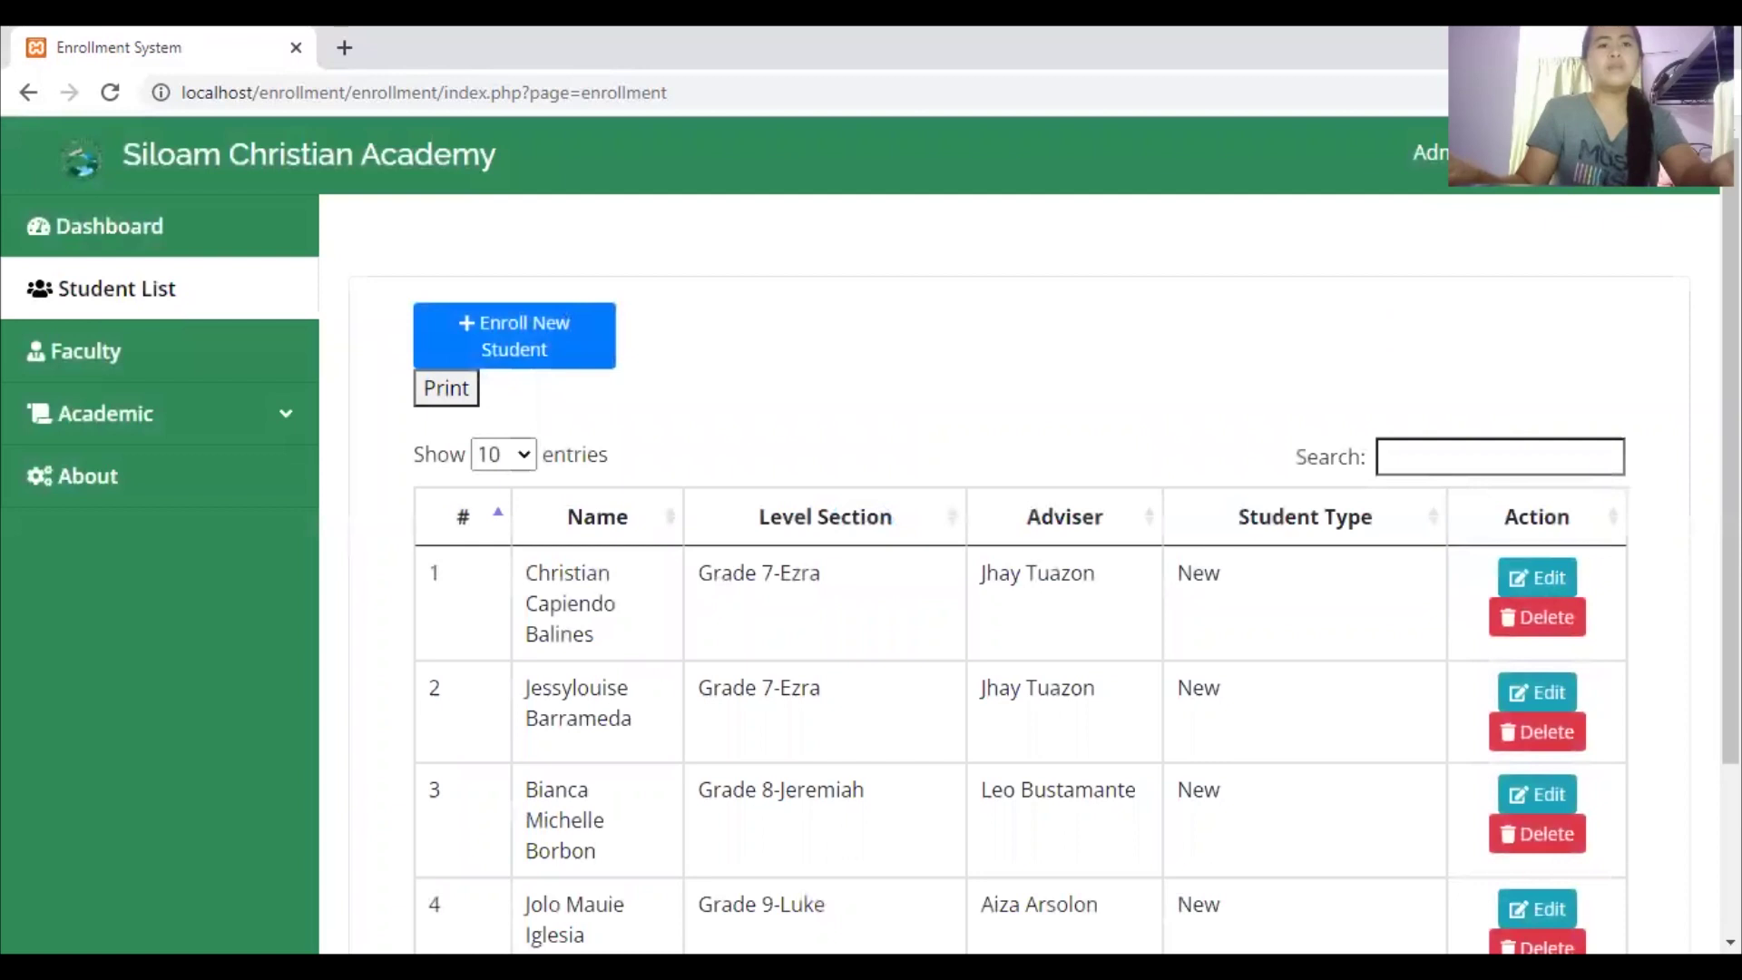
scroll(1025, 581, "down", 1)
scroll(1025, 580, "down", 2)
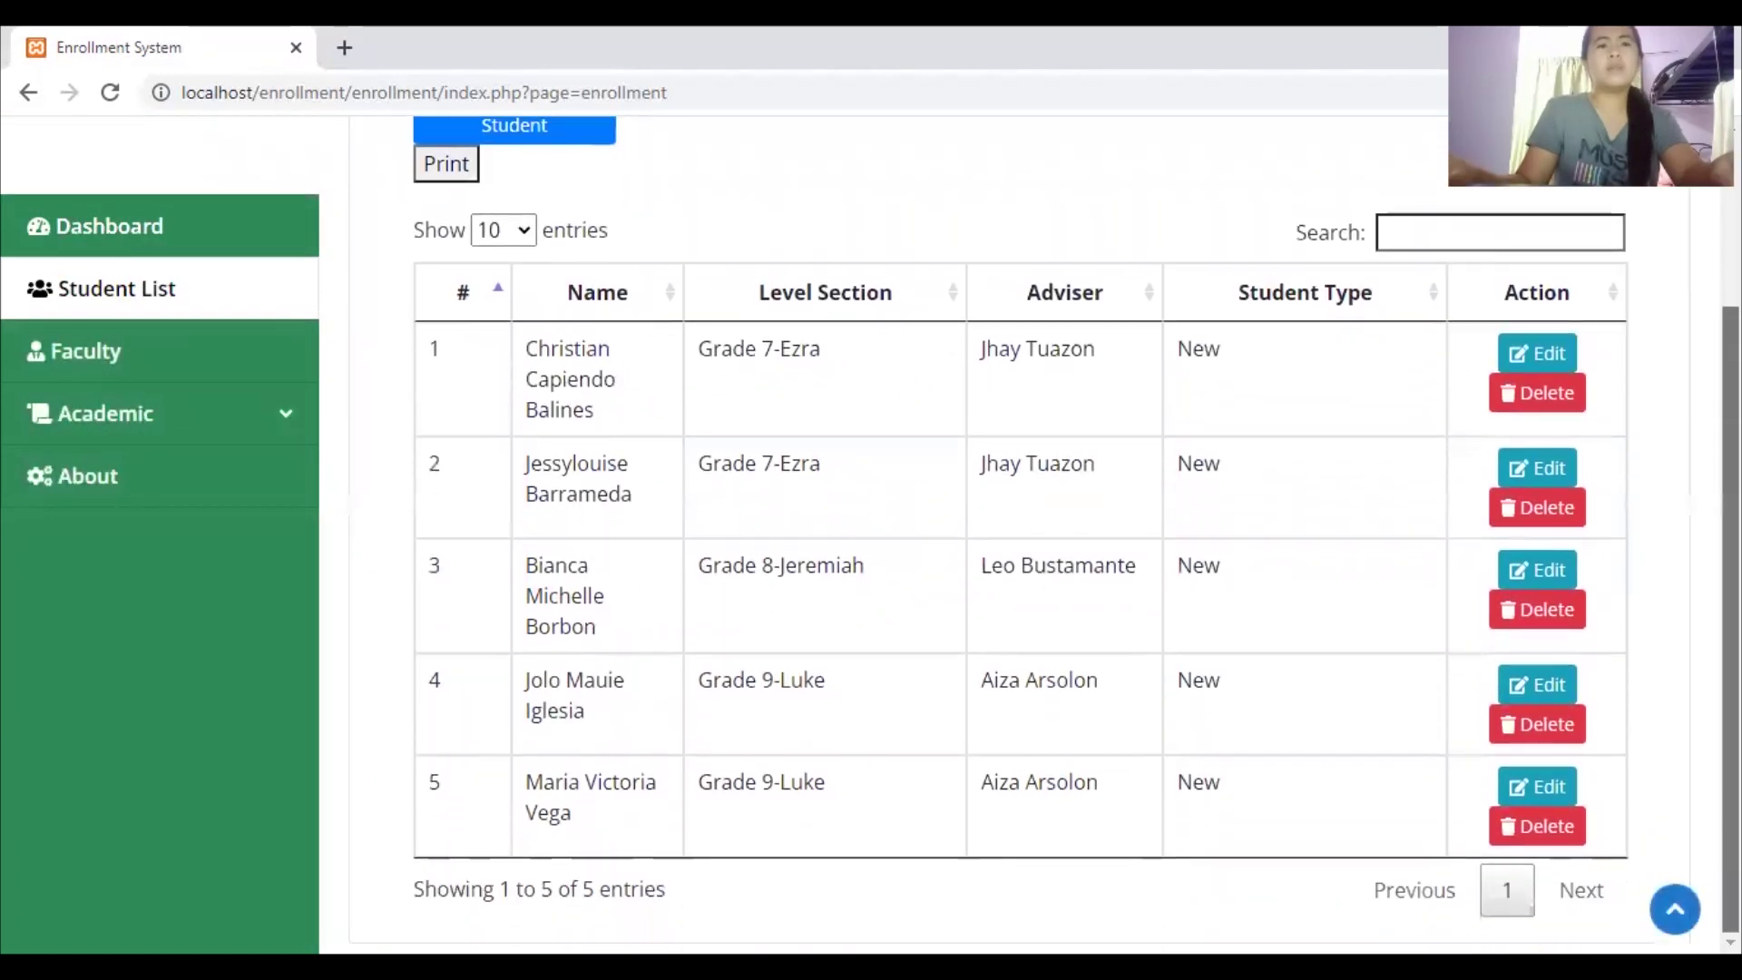
scroll(1026, 580, "up", 2)
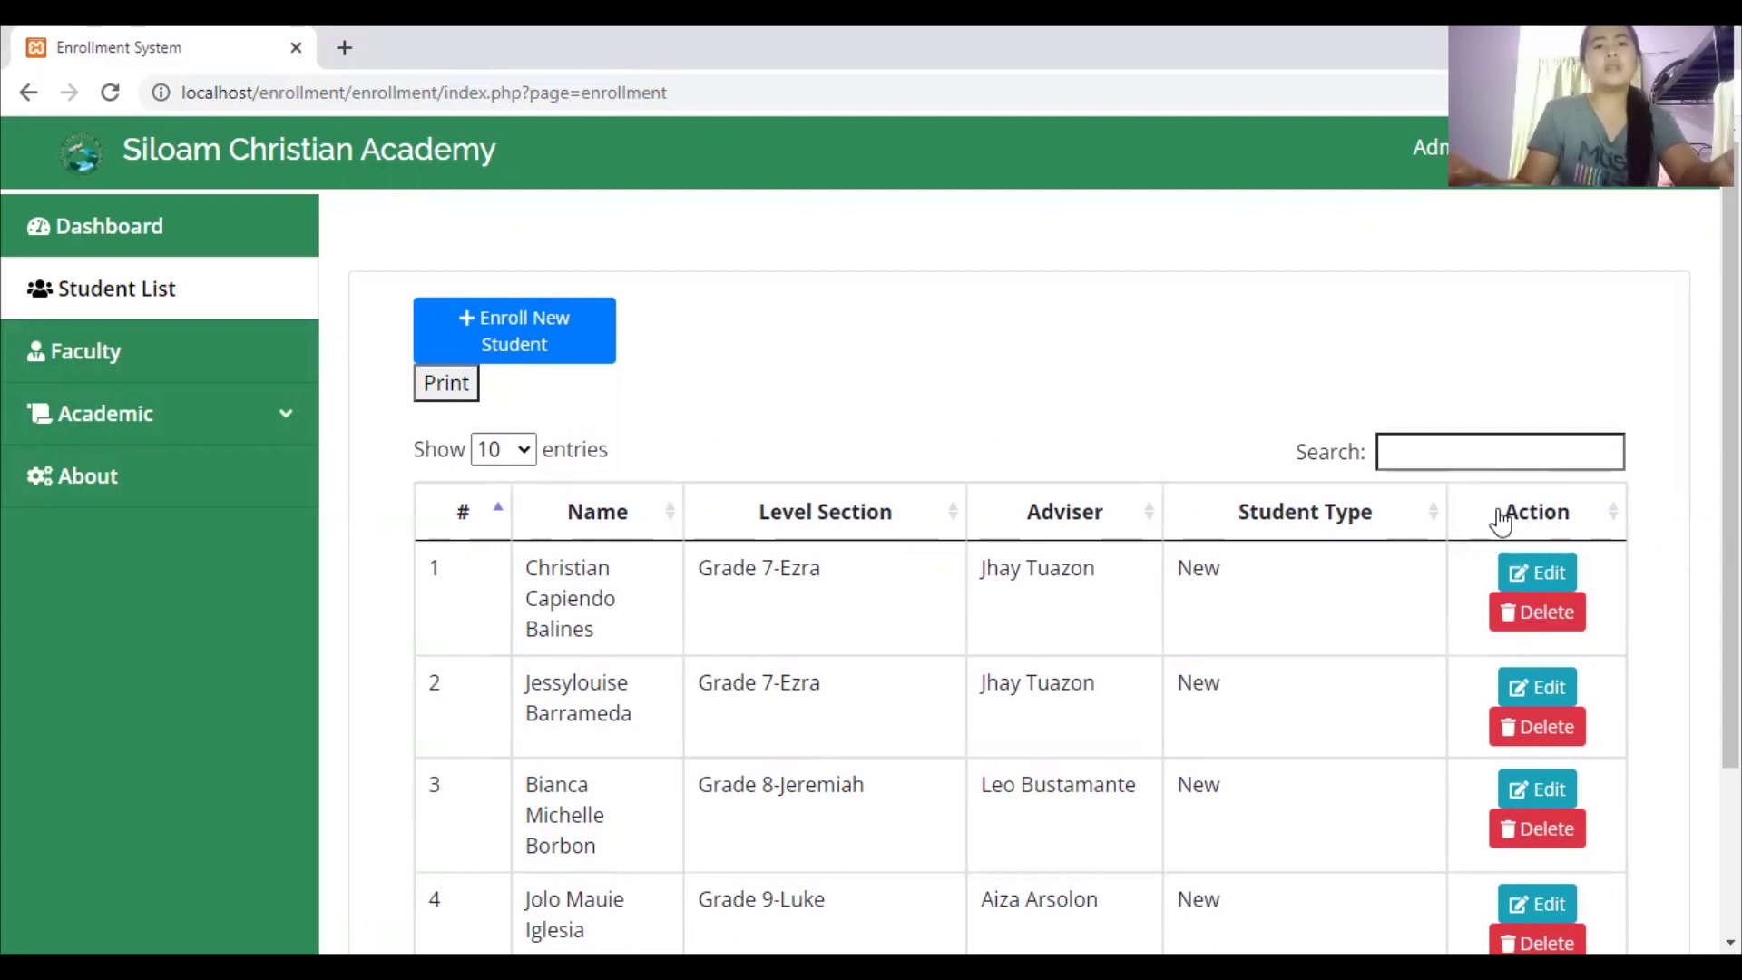
scroll(998, 545, "down", 2)
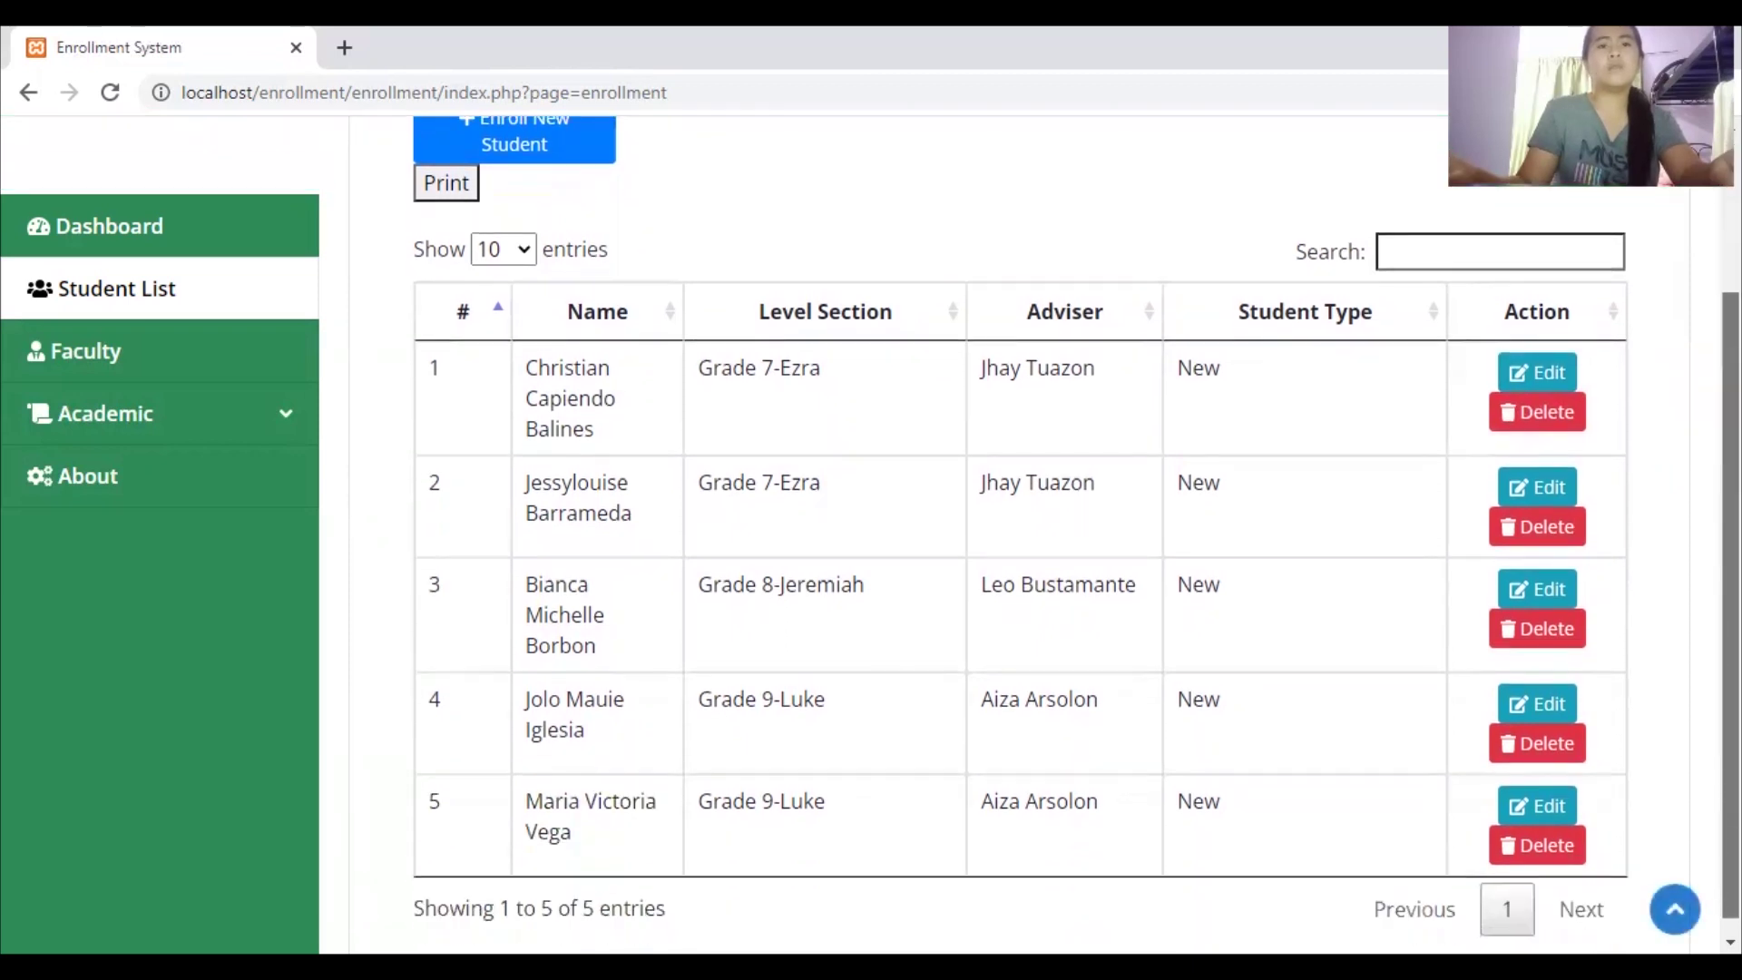
scroll(998, 544, "up", 1)
scroll(998, 544, "up", 1)
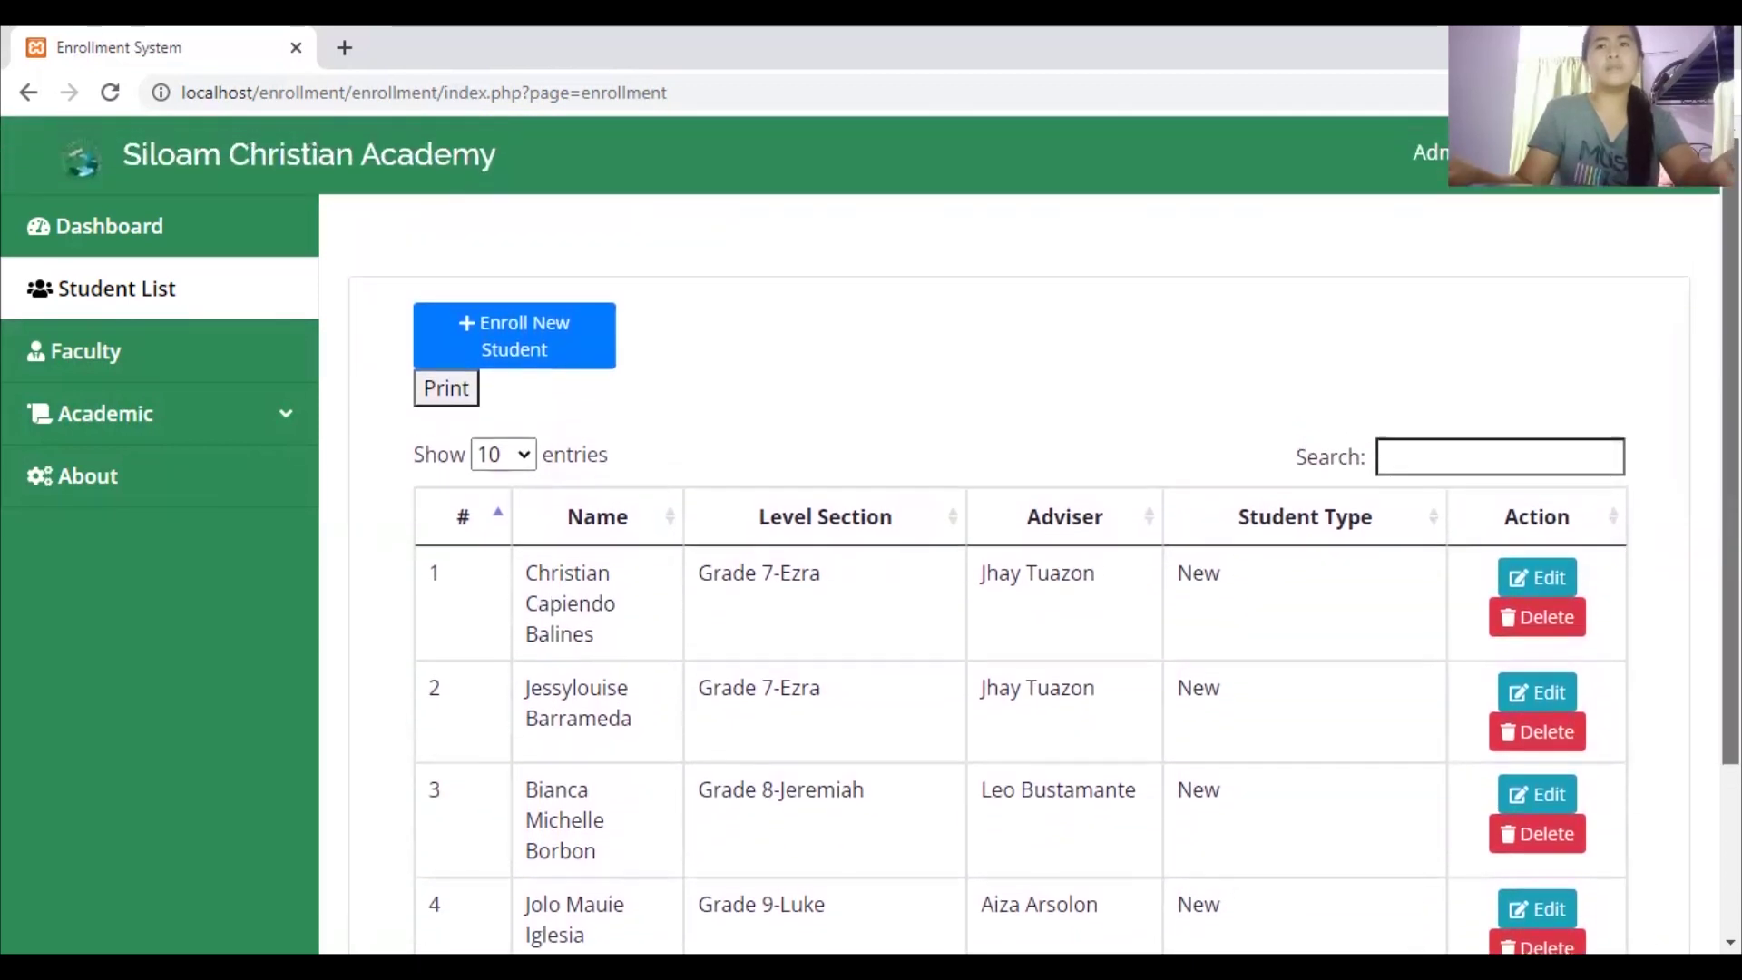
scroll(998, 545, "down", 3)
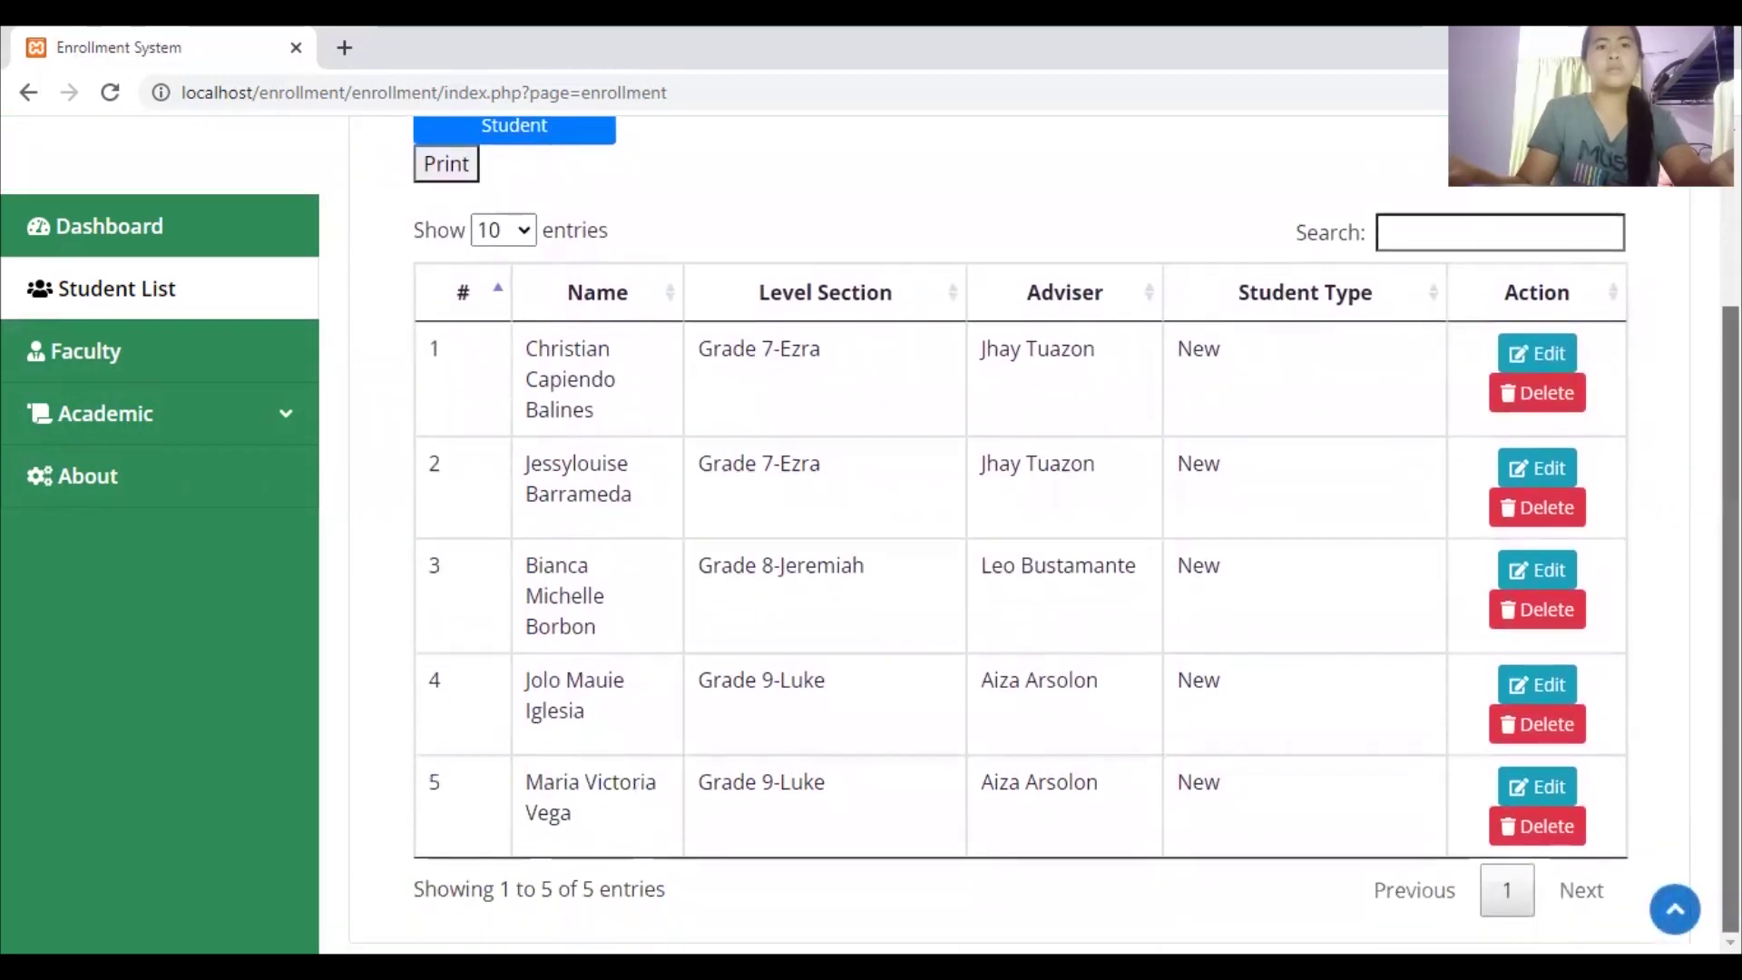
scroll(998, 545, "up", 3)
scroll(998, 544, "down", 3)
scroll(998, 545, "up", 1)
scroll(998, 545, "up", 1)
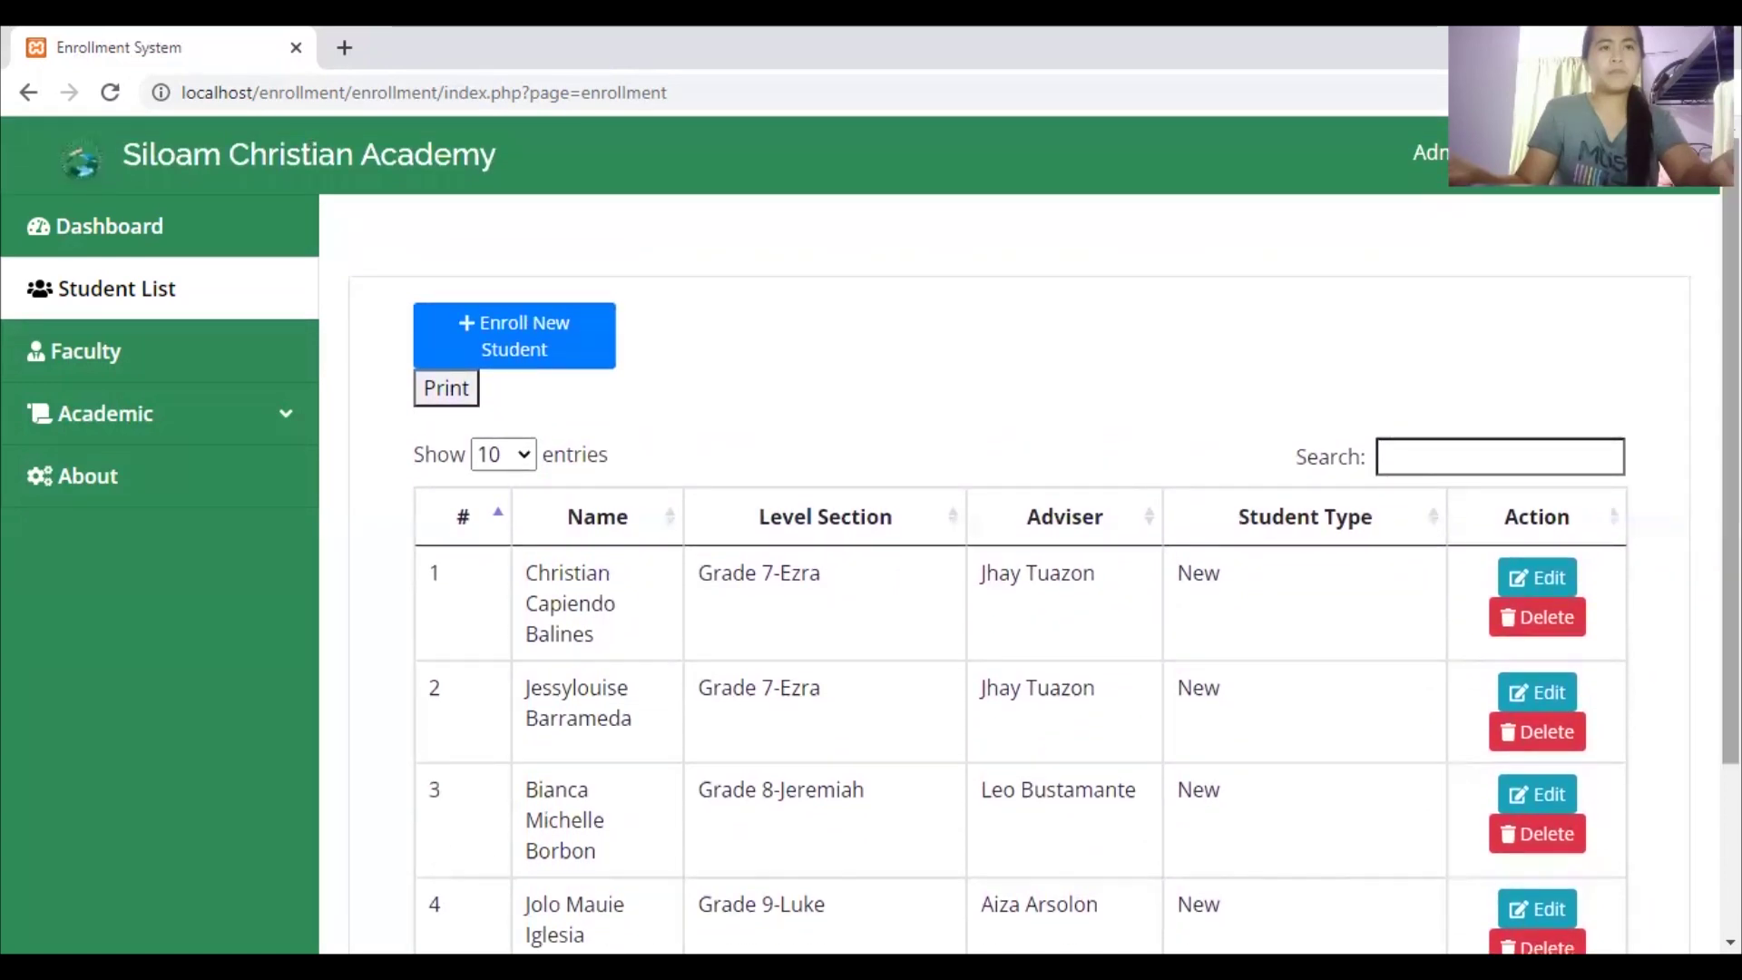
left_click(125, 366)
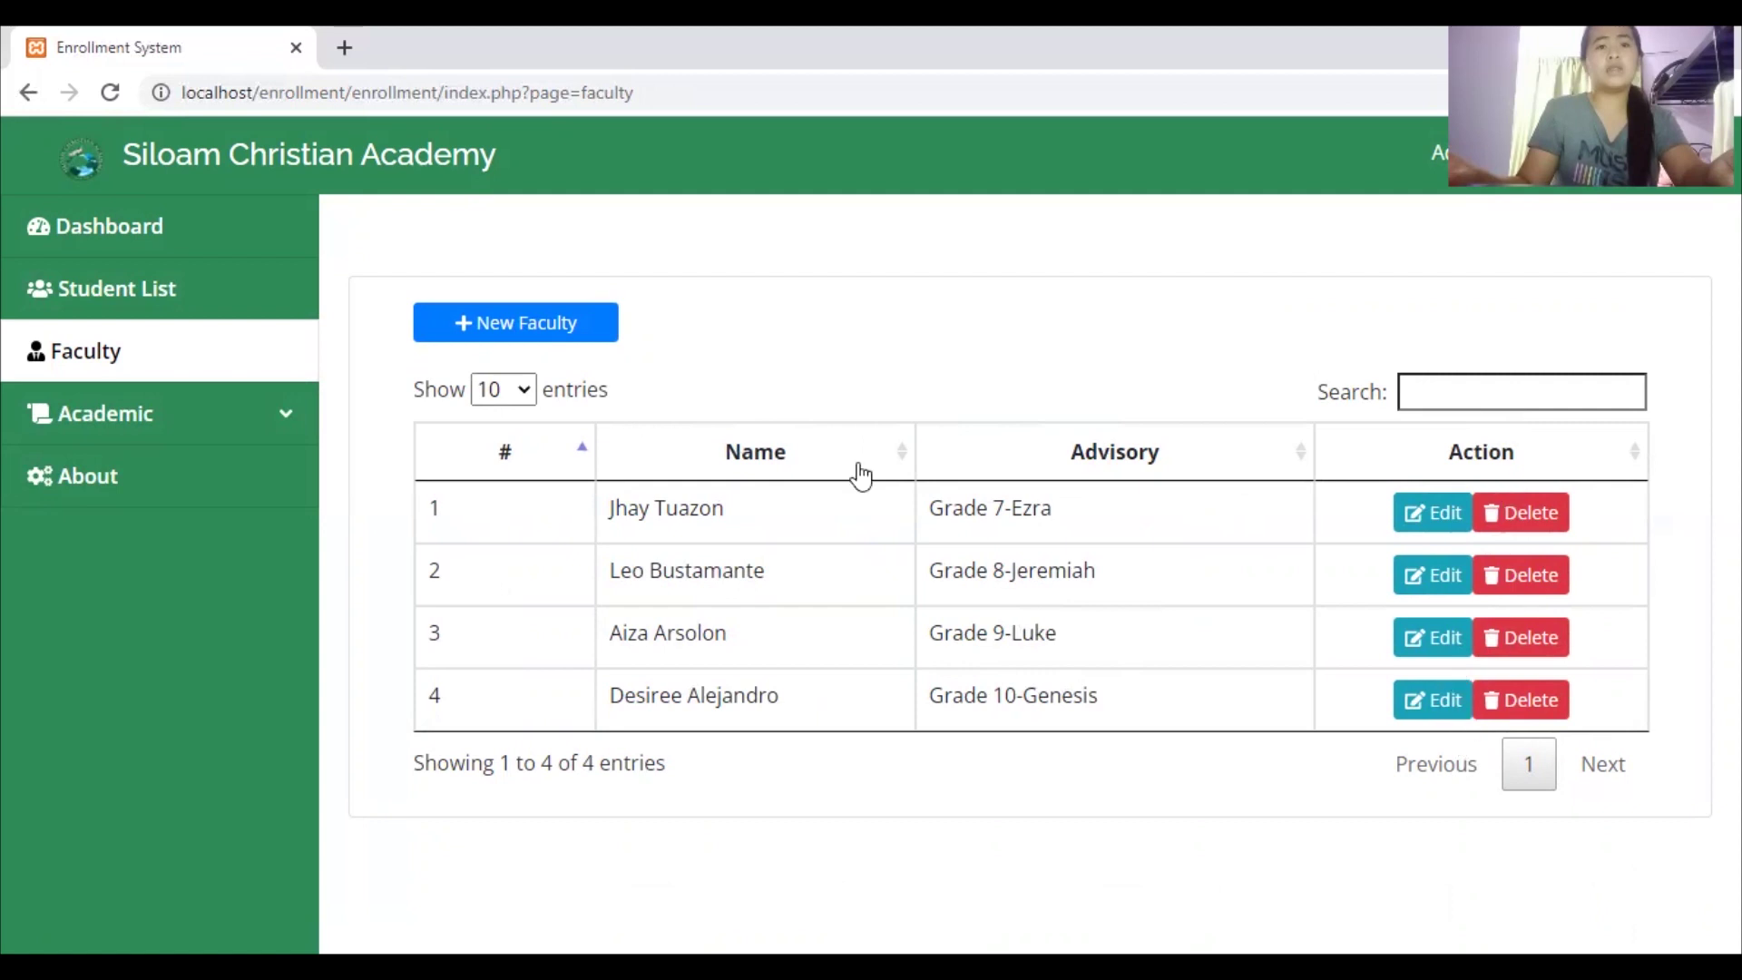
View the academic Year list, then the Level and Section list for Grades 7–10
left_click(134, 410)
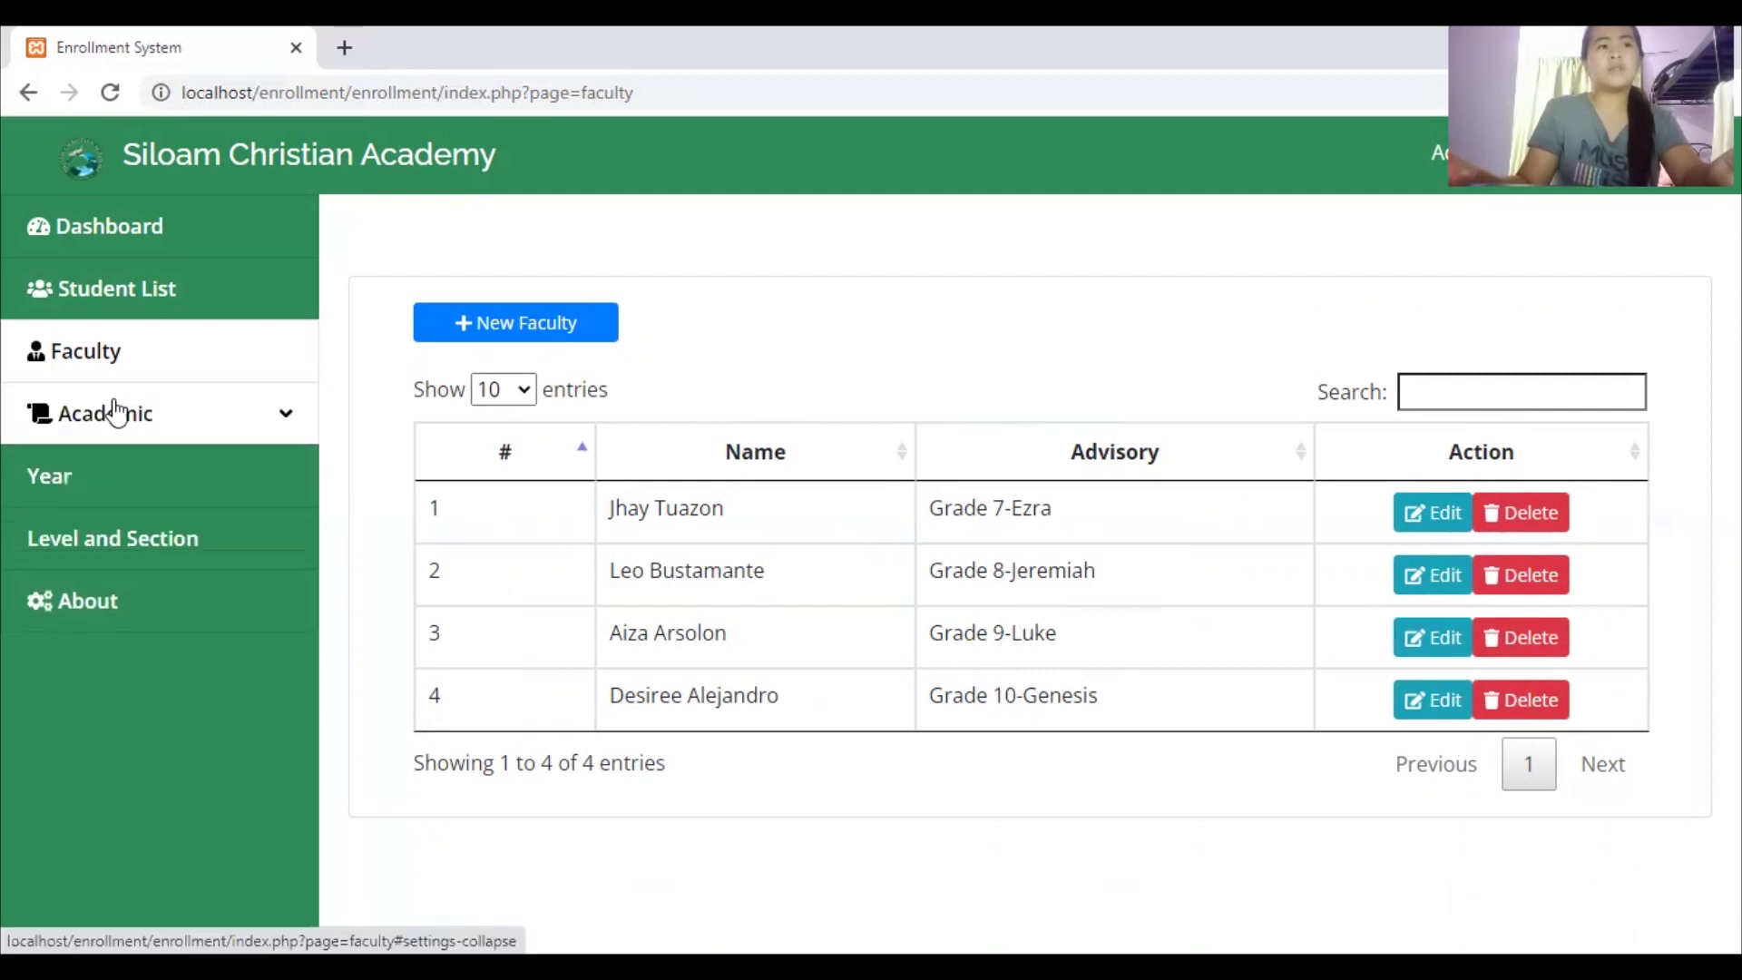
left_click(128, 488)
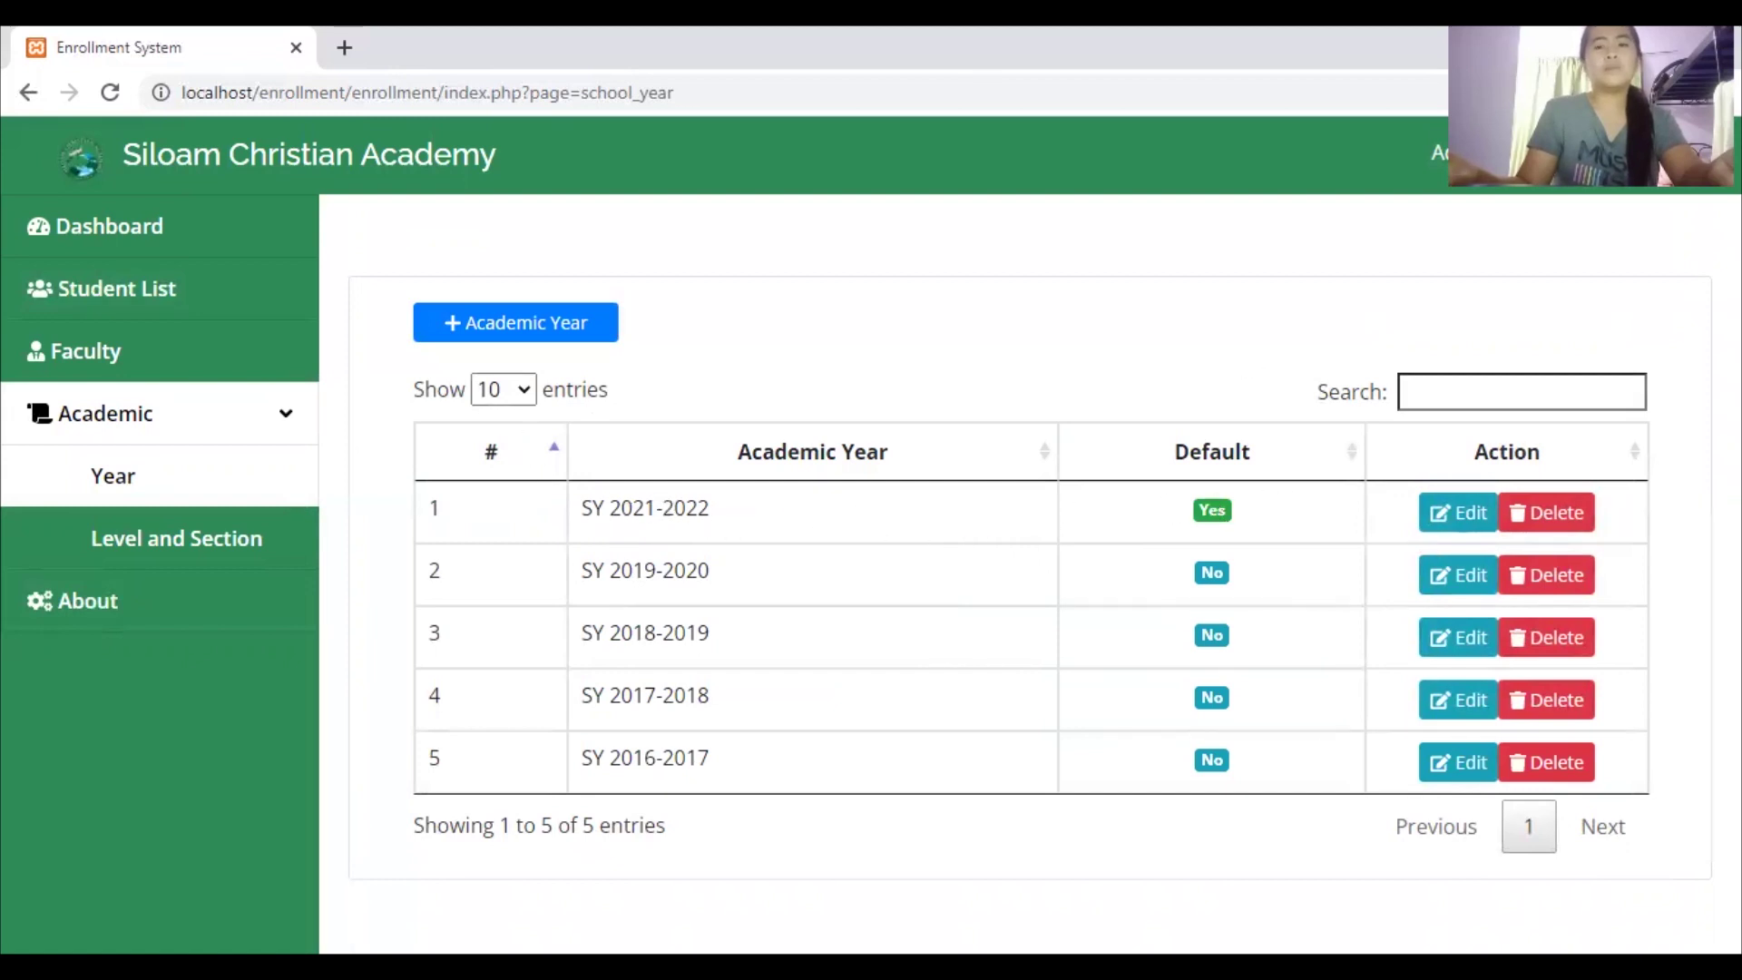
left_click(177, 544)
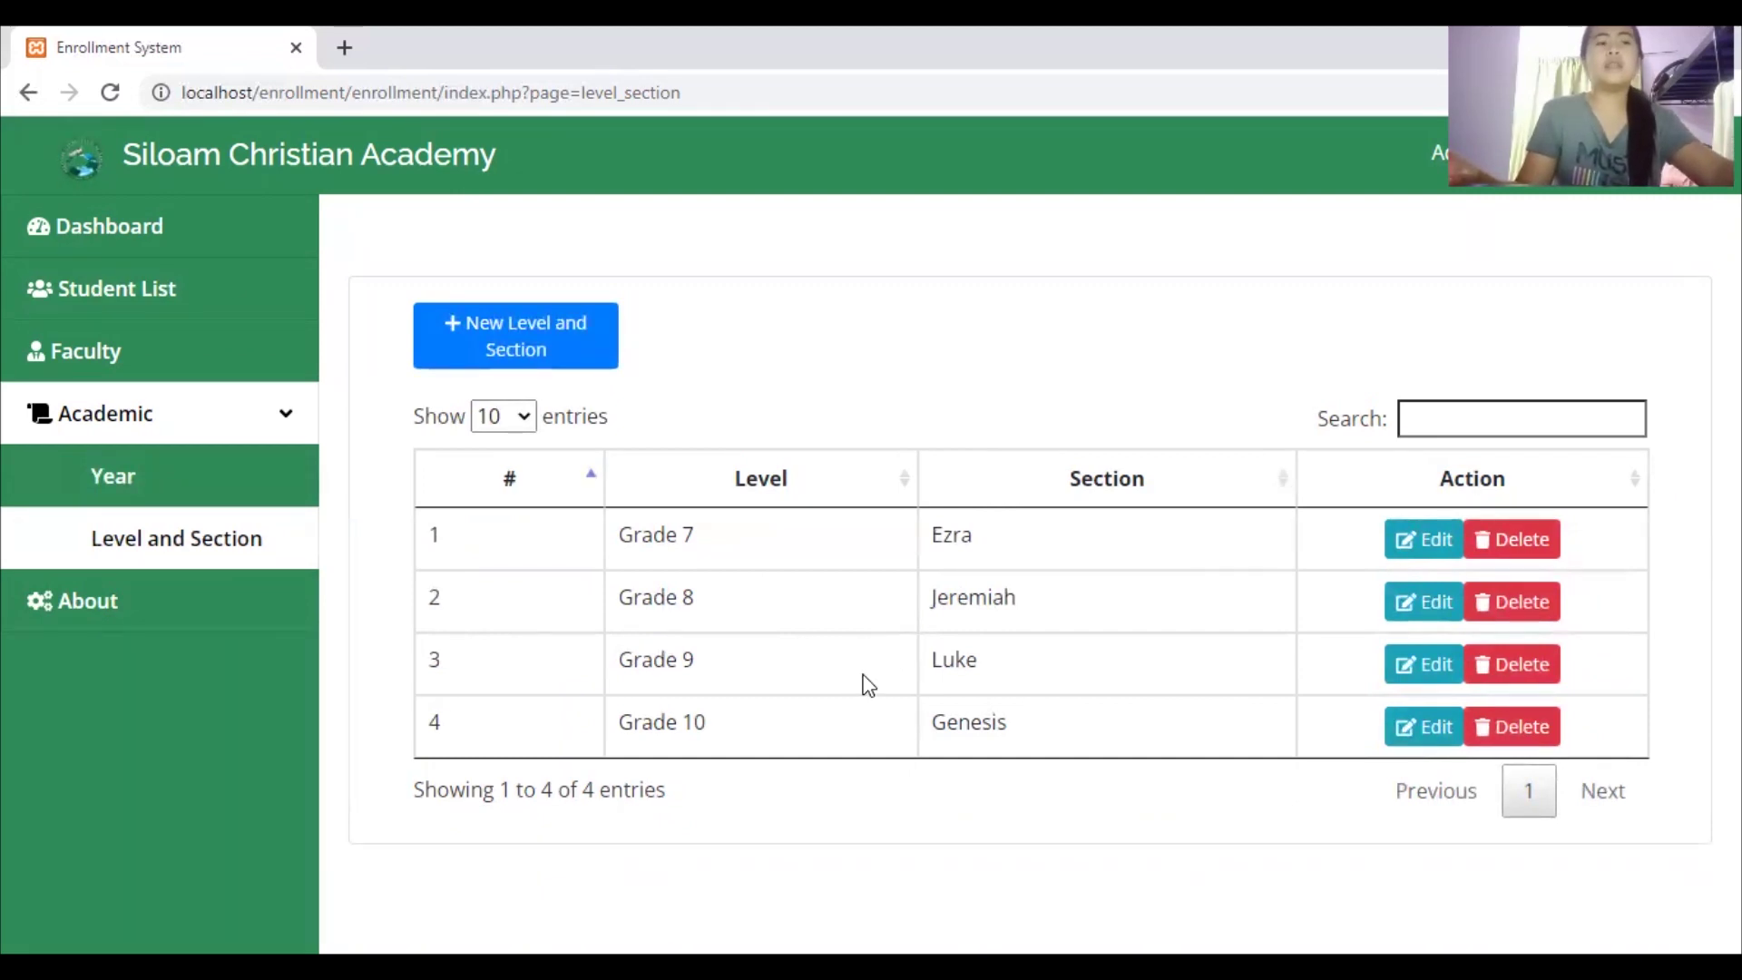
Check the About page's school name, address and logo, then go back to Student List
left_click(235, 614)
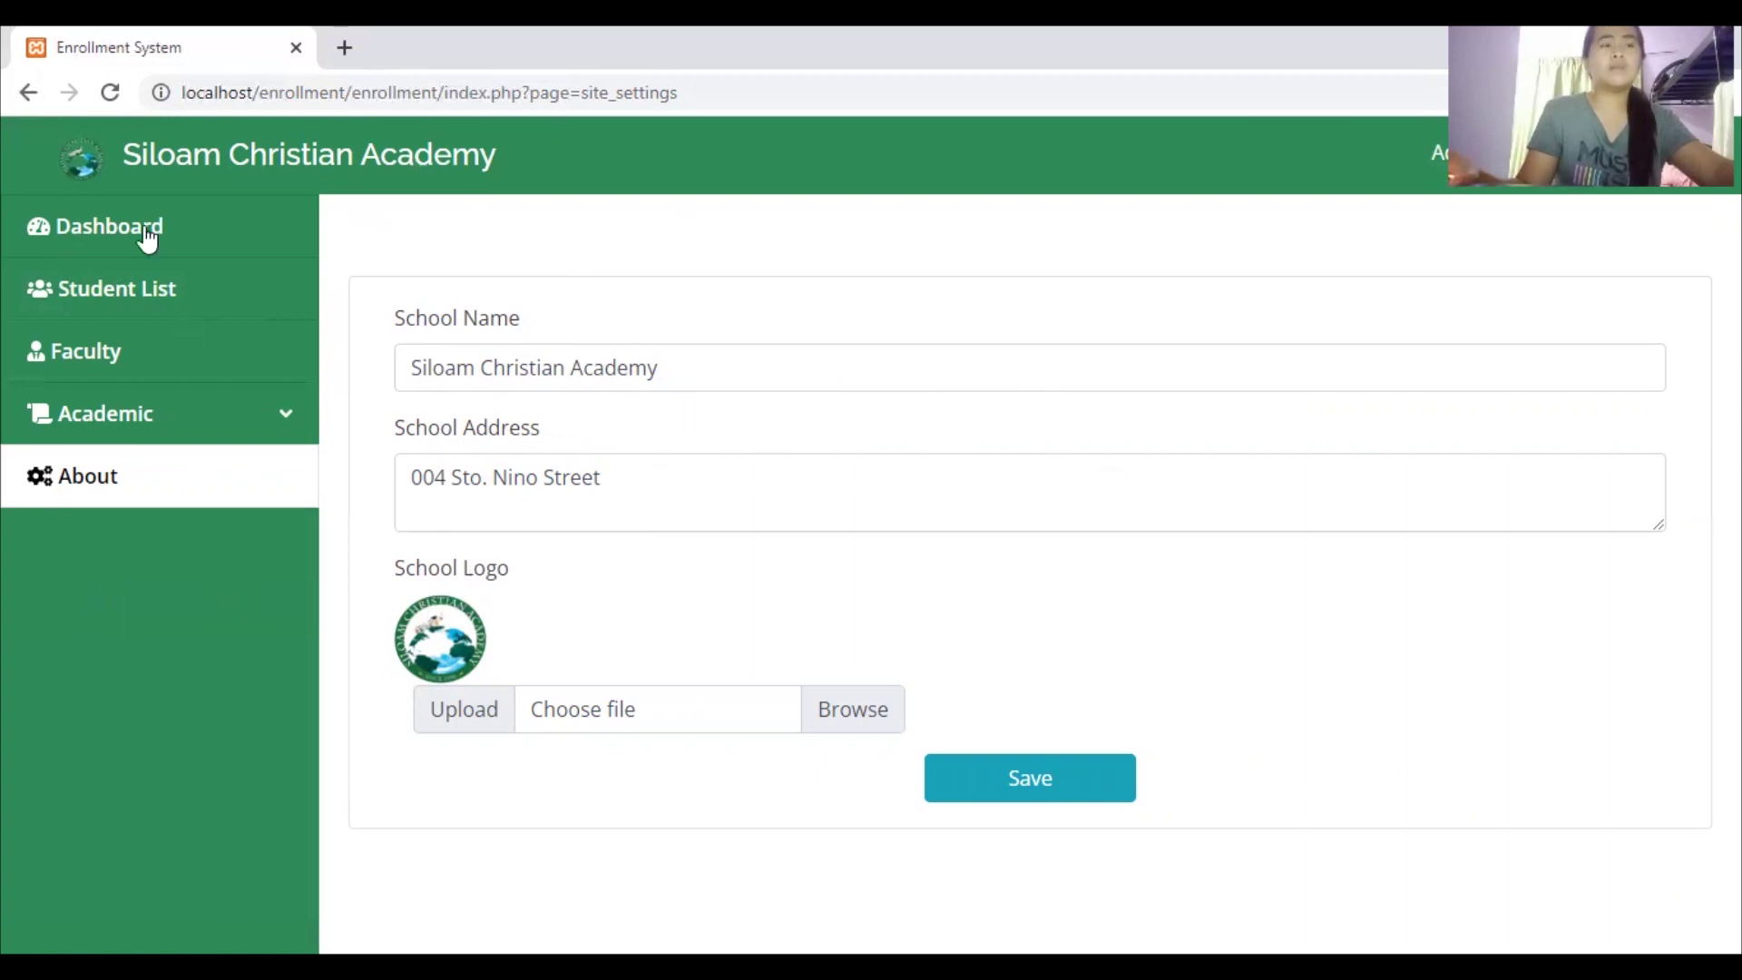
left_click(171, 295)
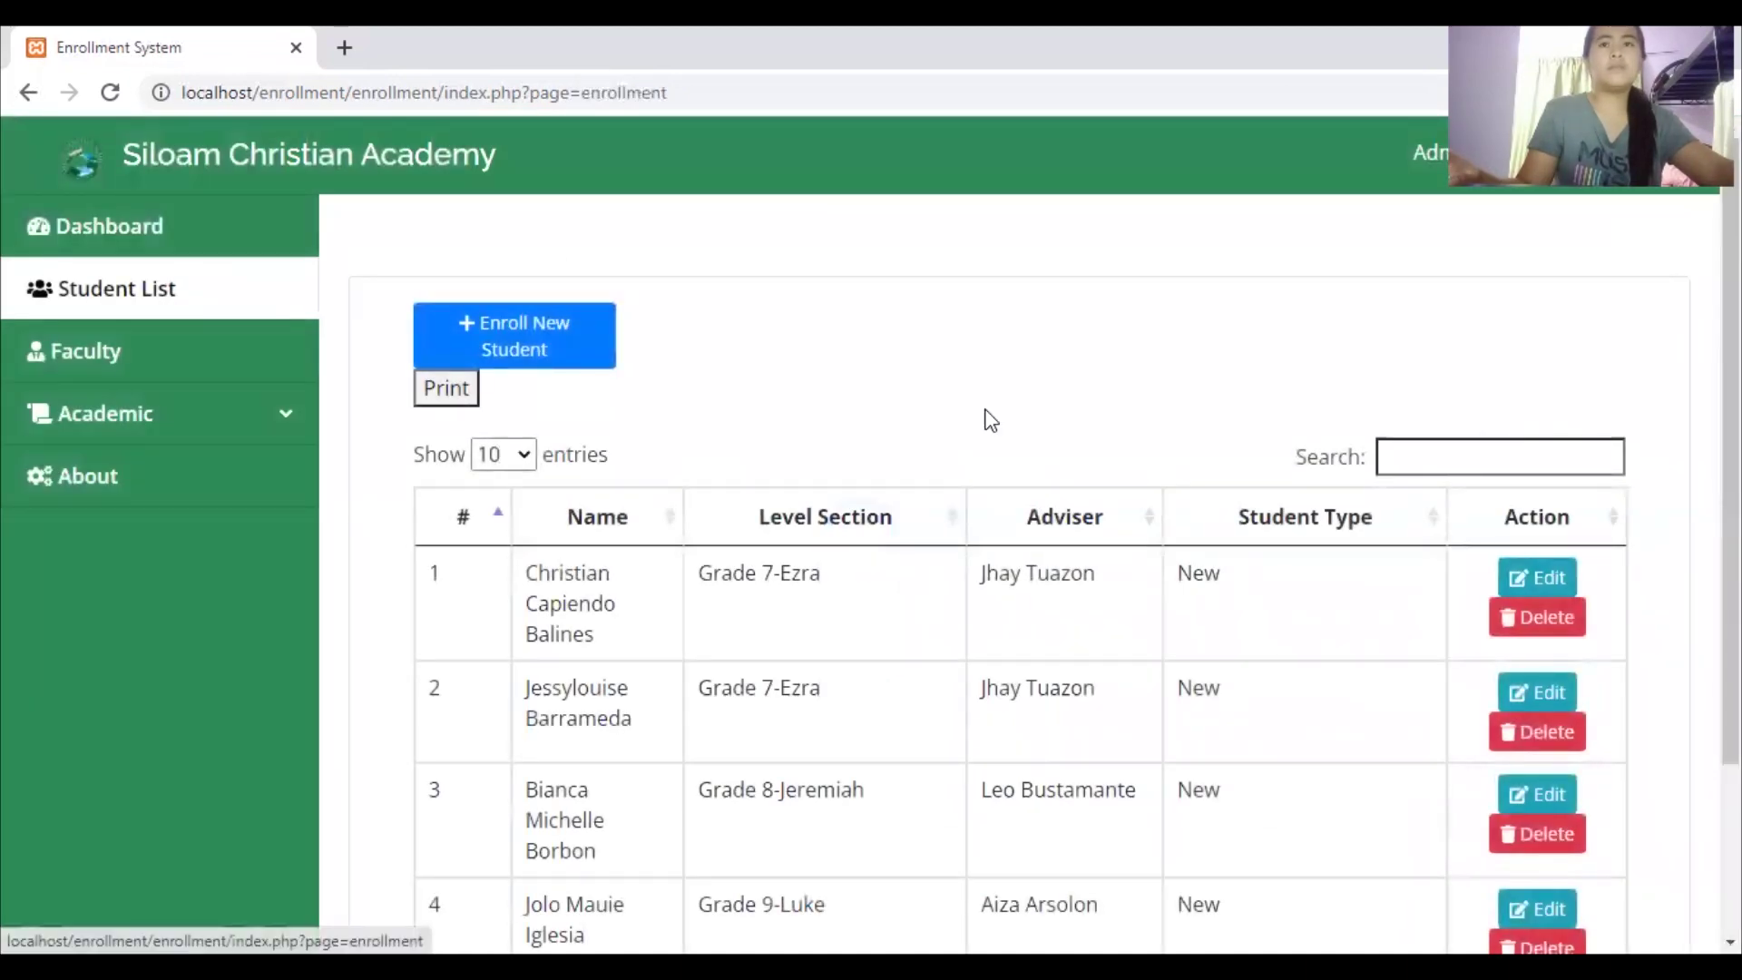
Start a new enrollment with Student Type set to New
scroll(998, 544, "down", 2)
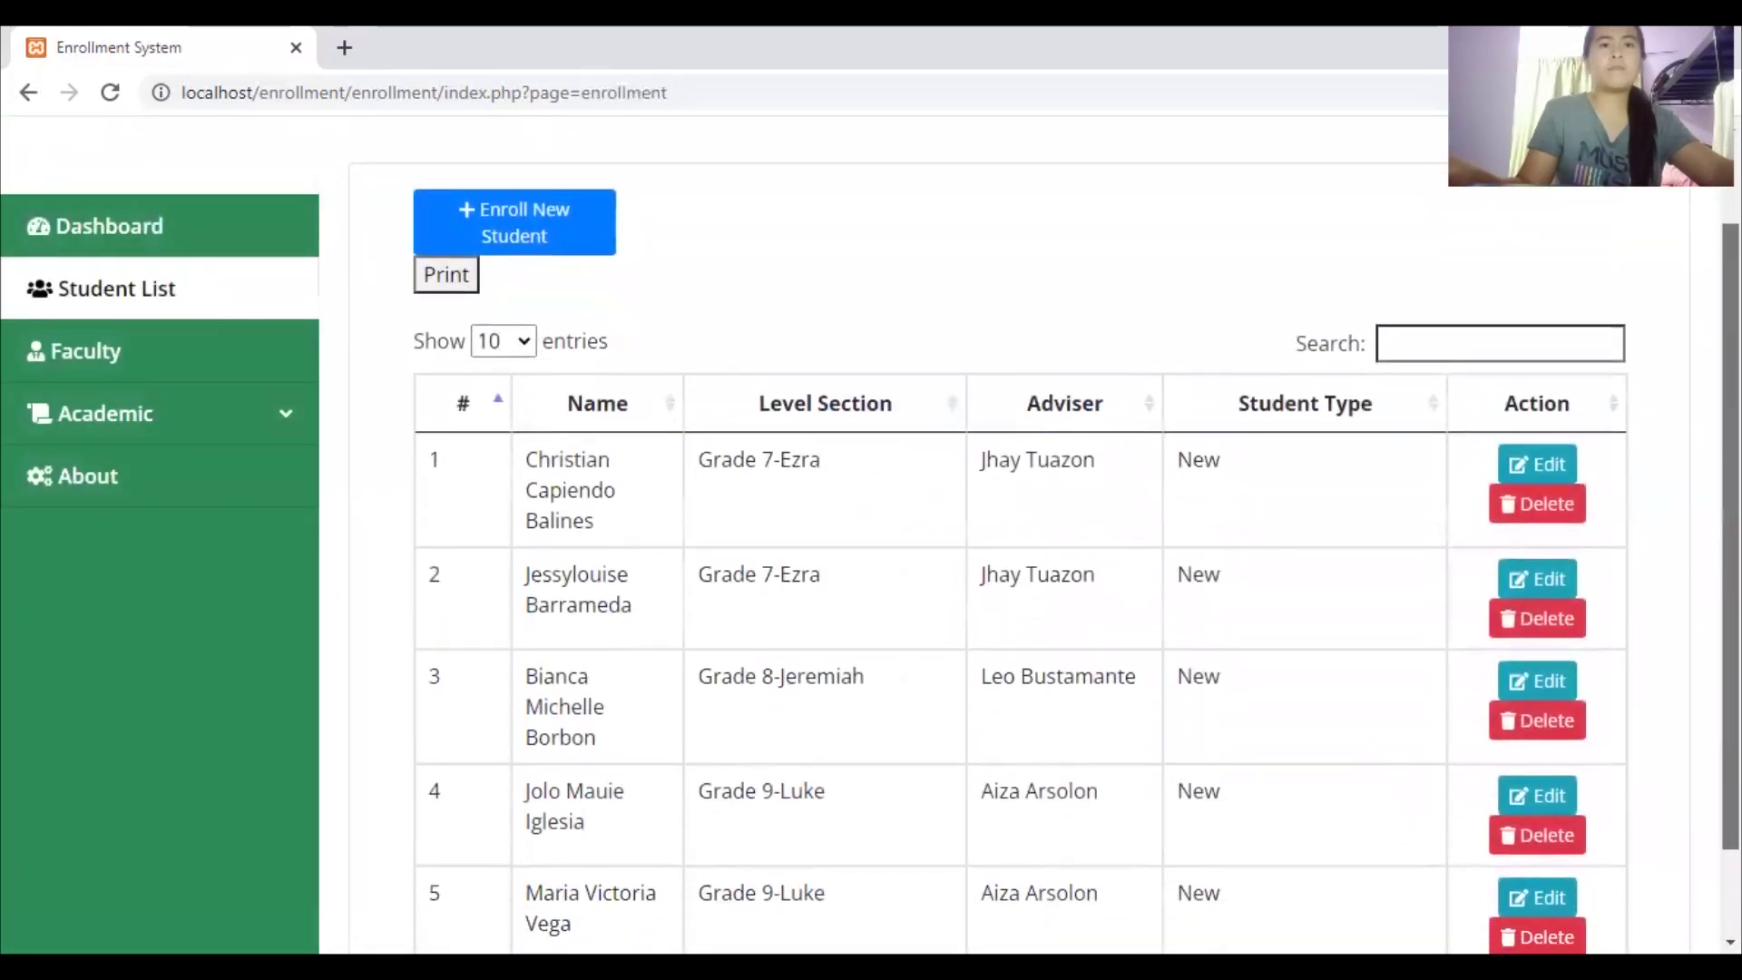
scroll(998, 544, "up", 1)
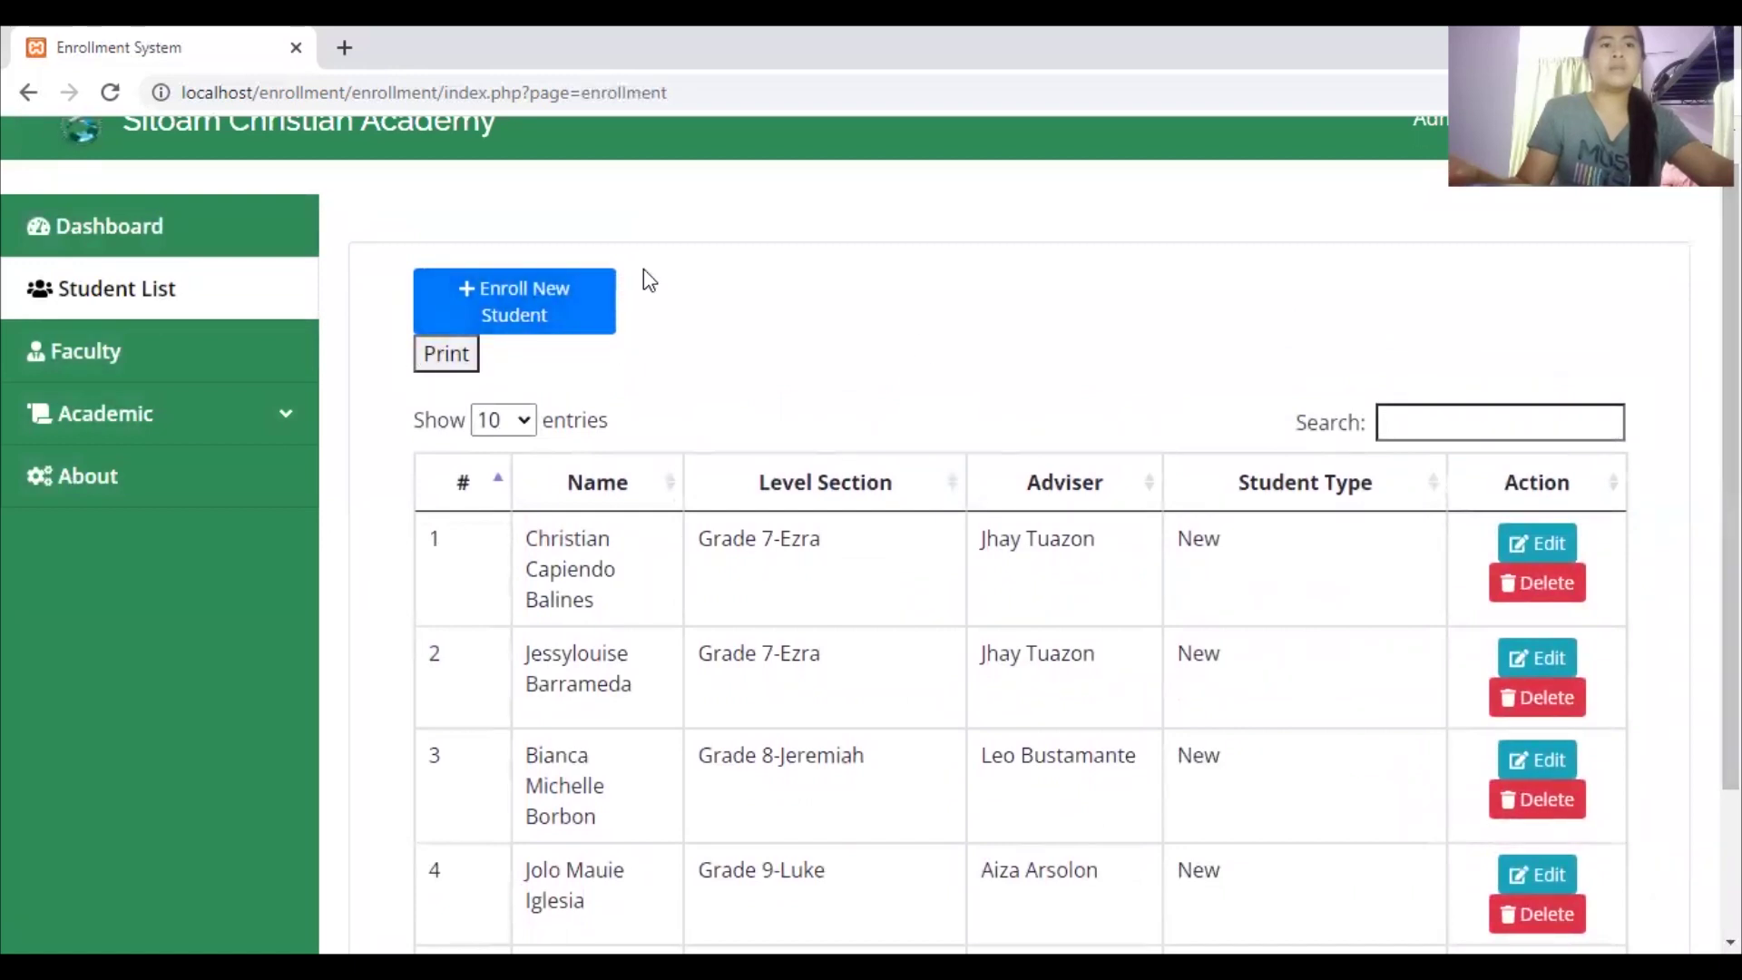
scroll(998, 544, "down", 2)
scroll(998, 544, "up", 1)
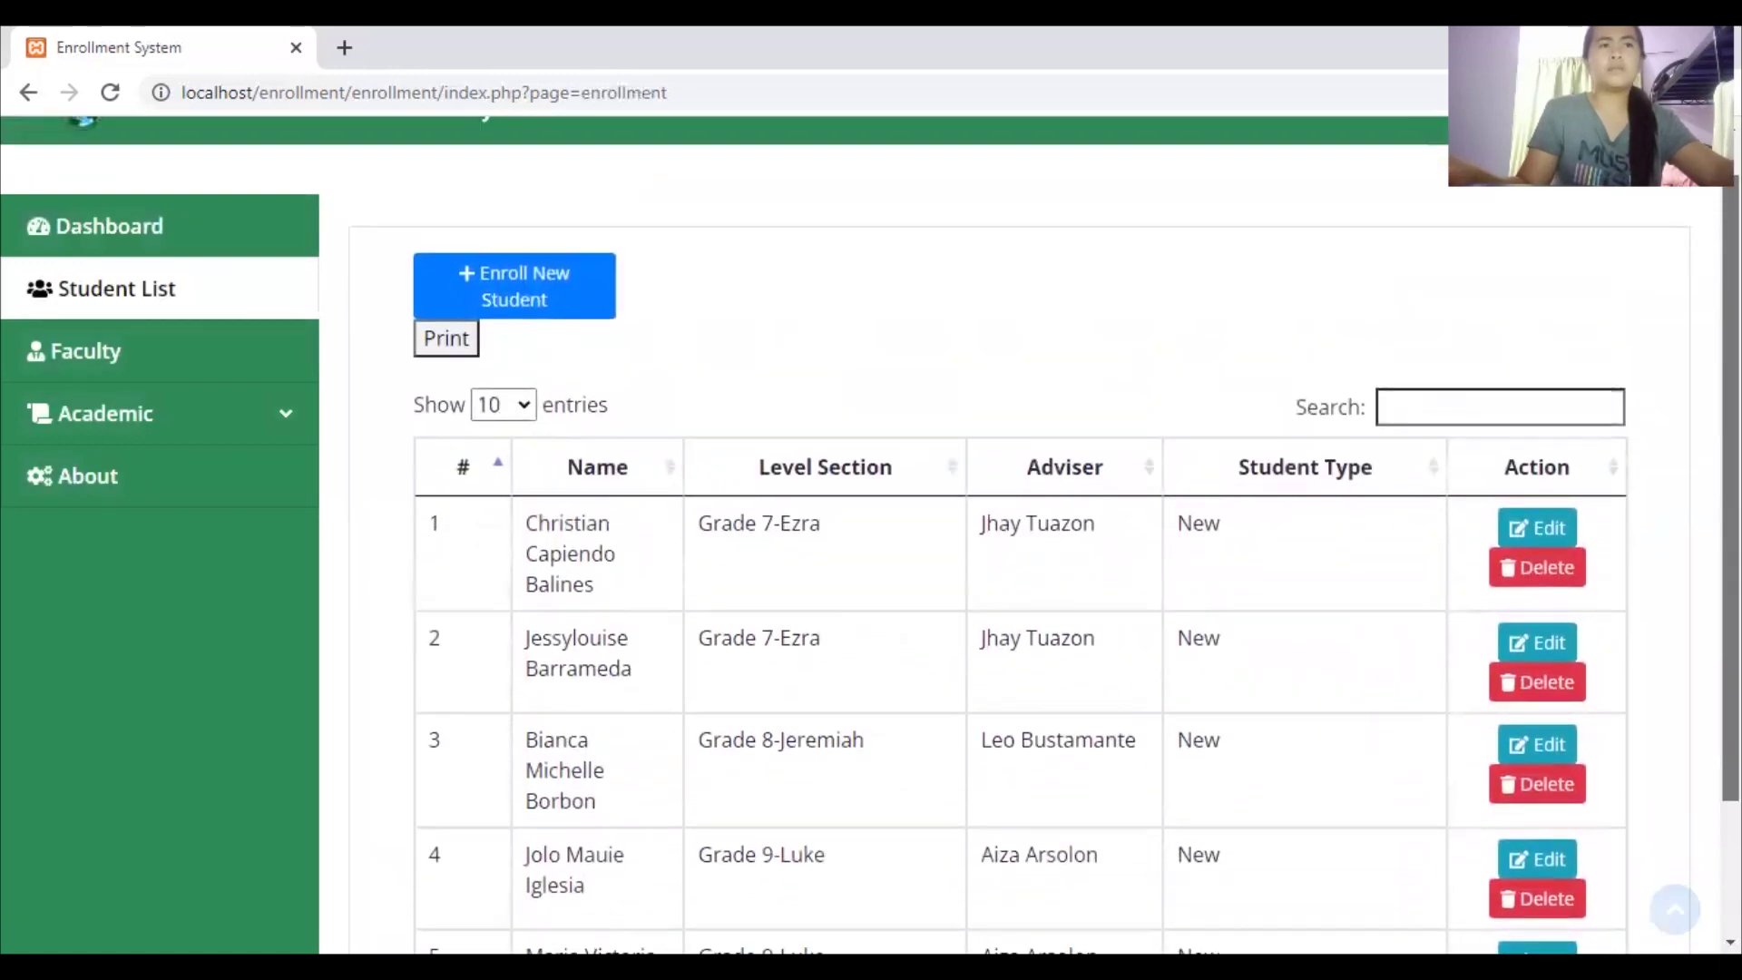
scroll(871, 535, "up", 1)
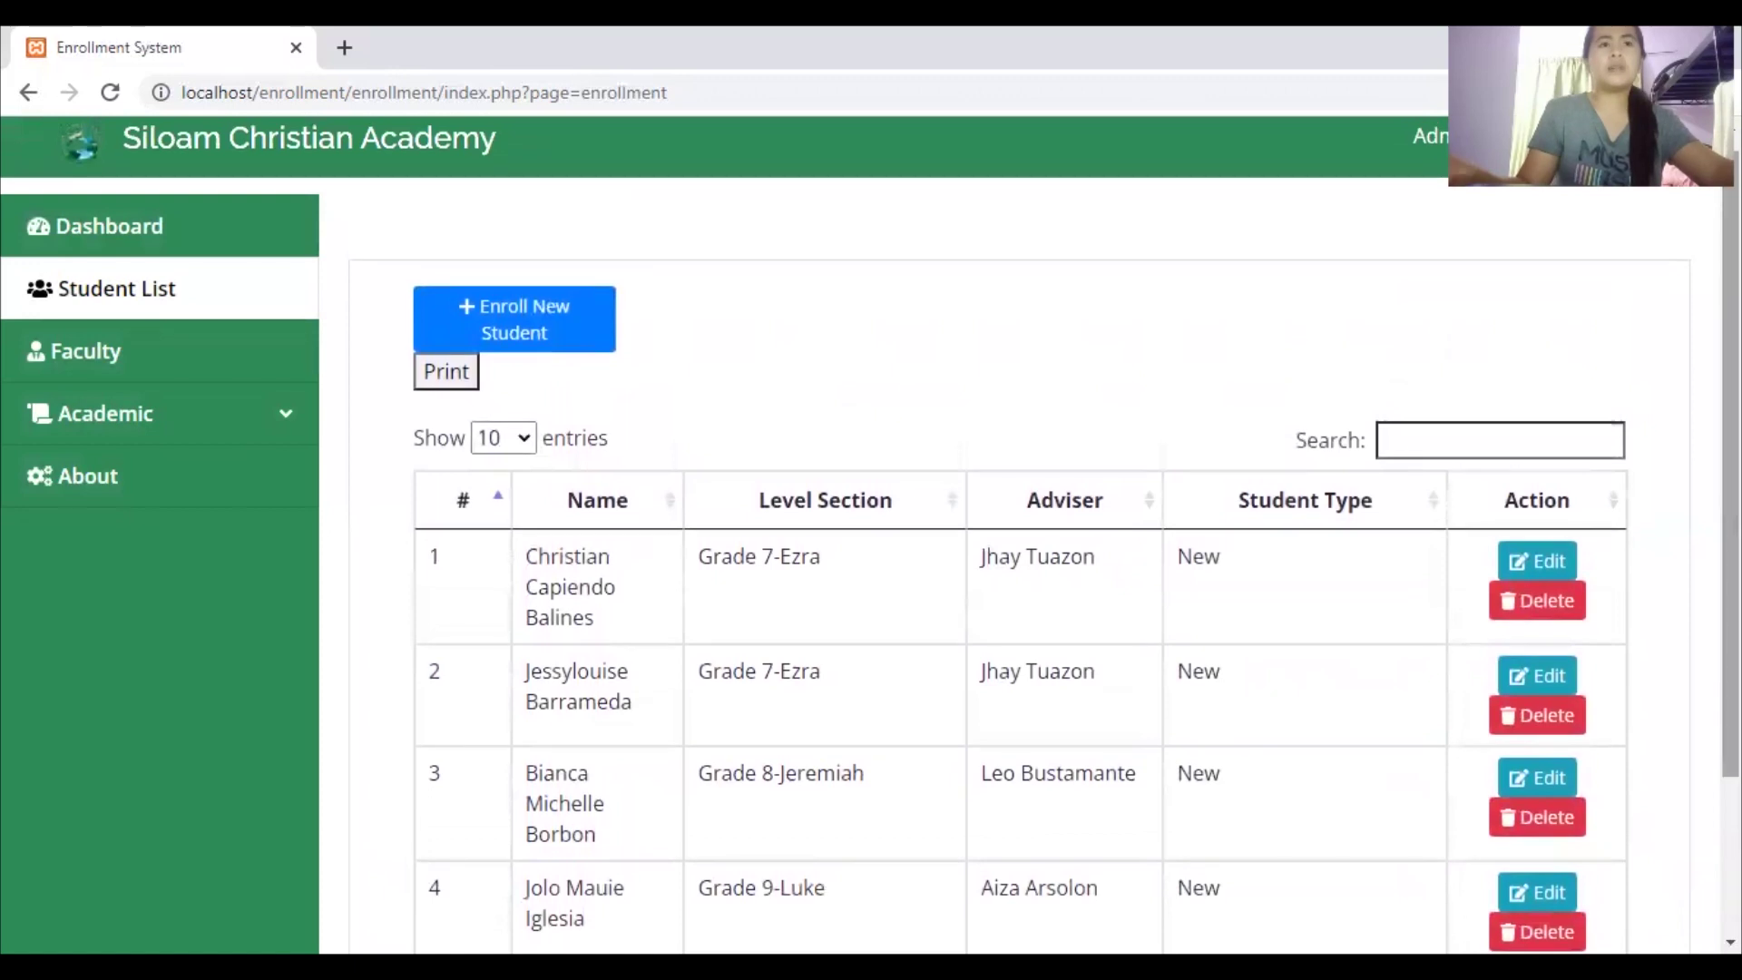
scroll(534, 362, "up", 1)
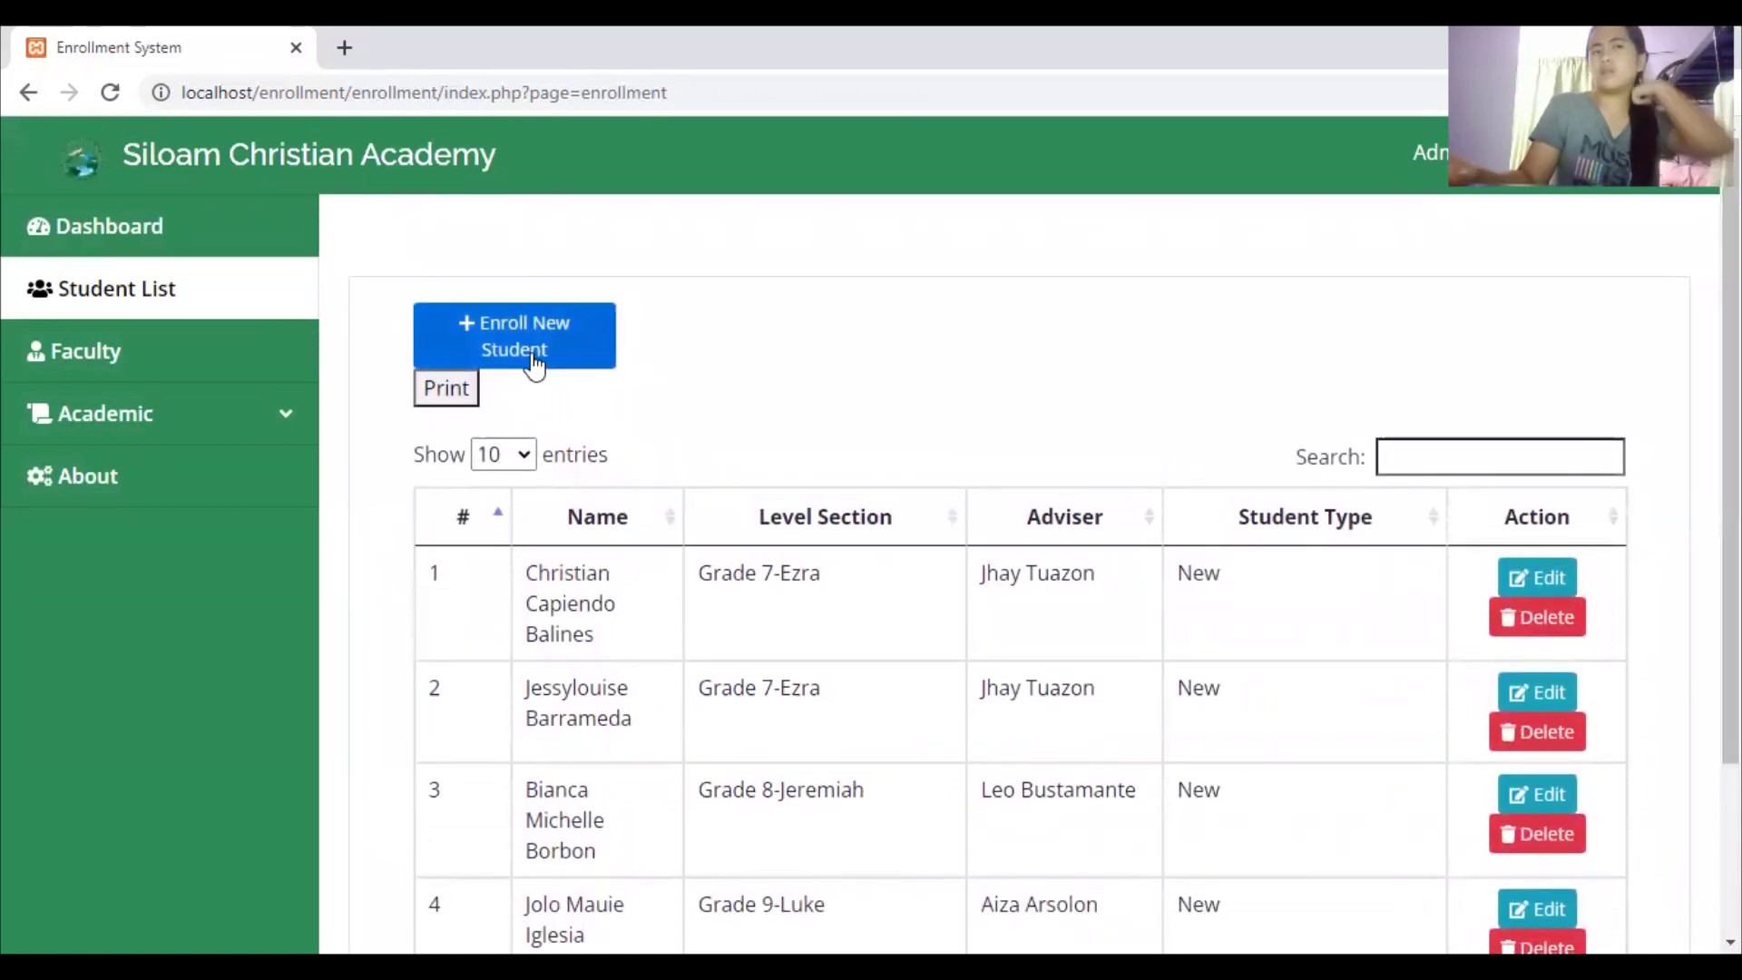
left_click(534, 364)
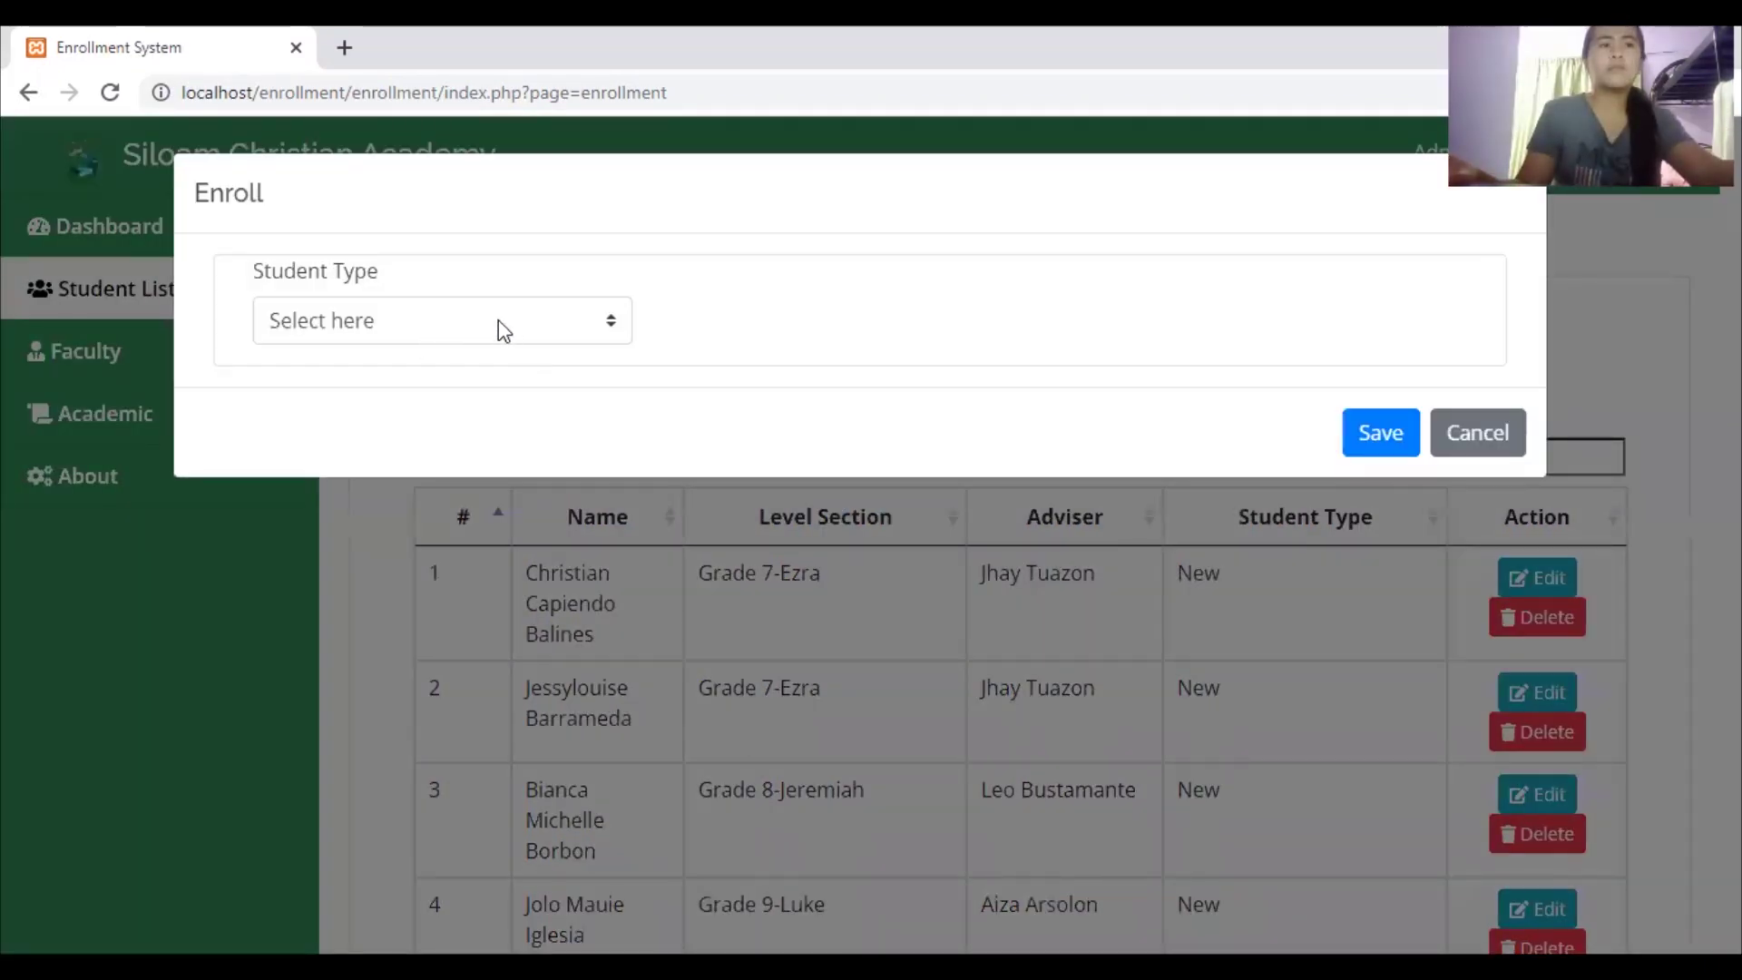
left_click(498, 327)
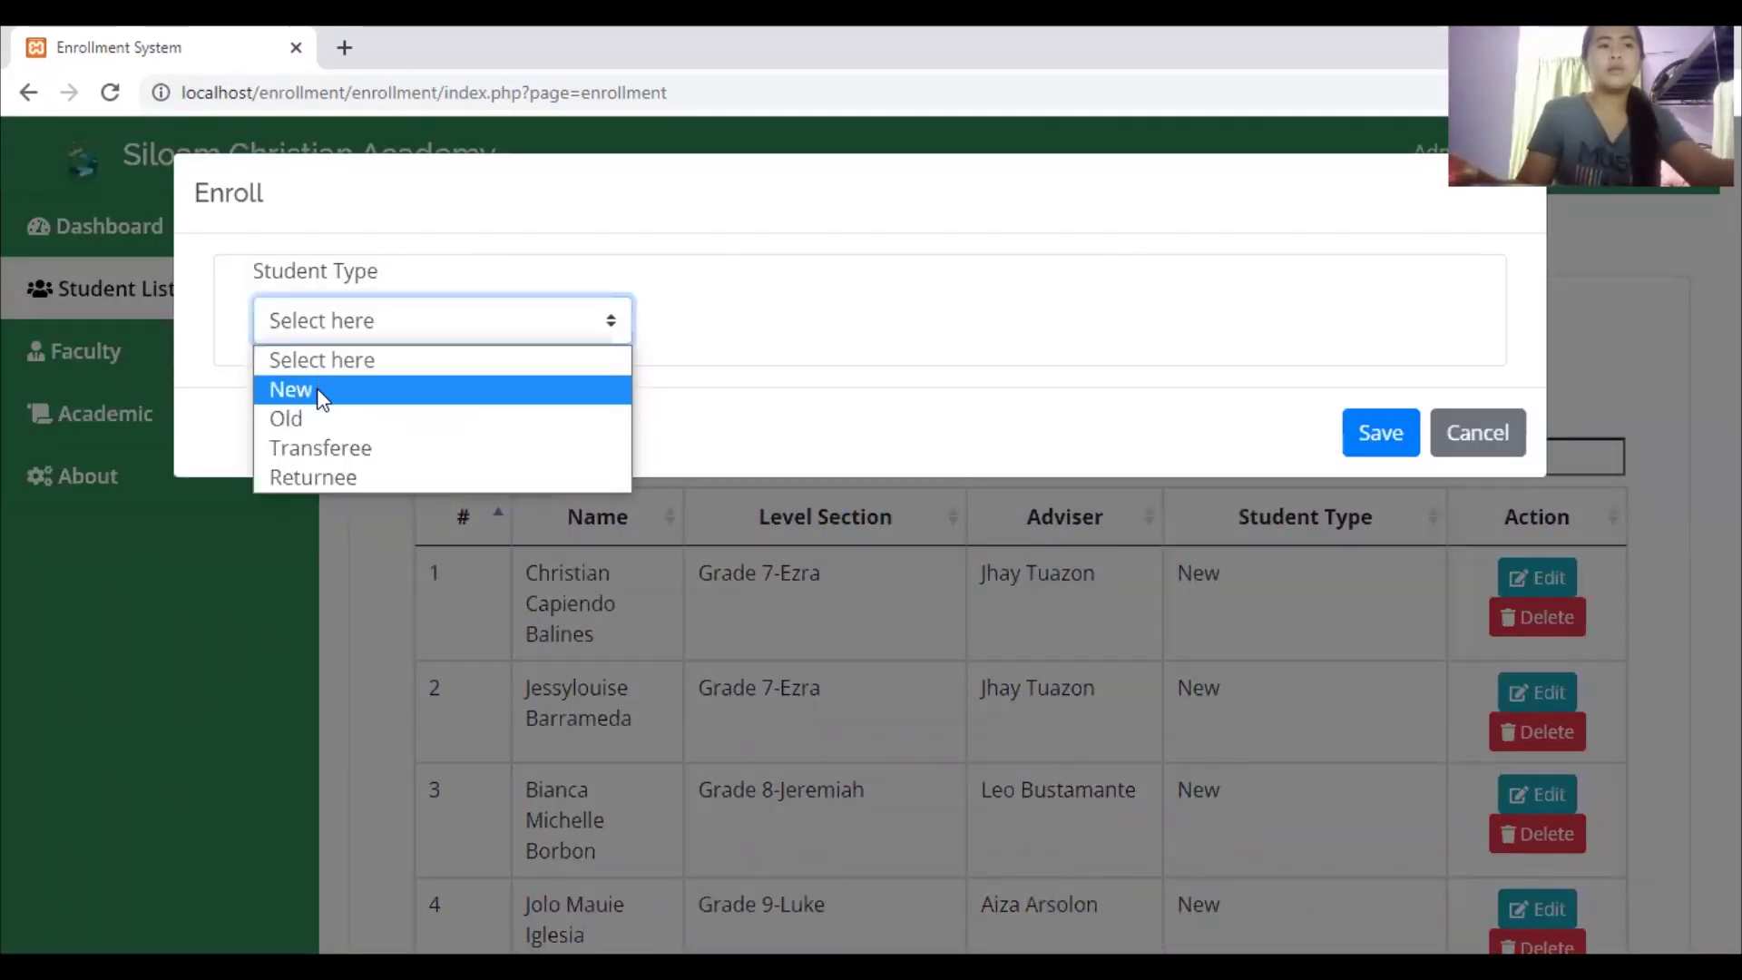
left_click(319, 396)
Enter the student's first name, middle name and last name
left_click(454, 437)
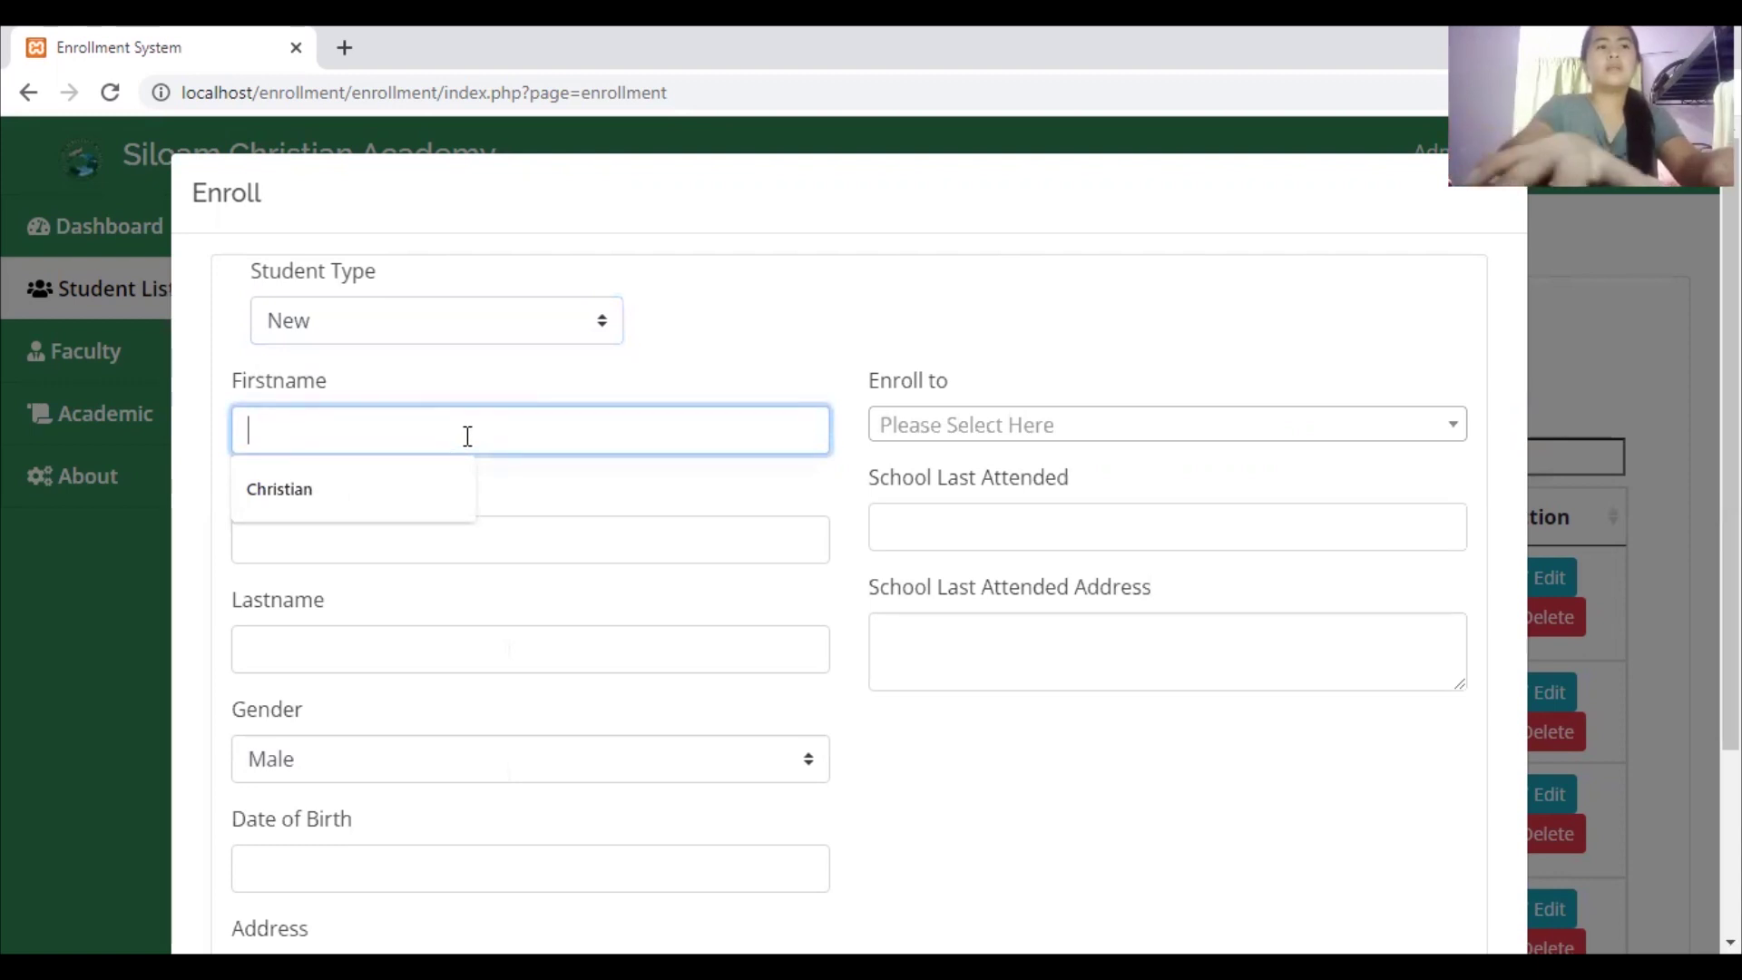
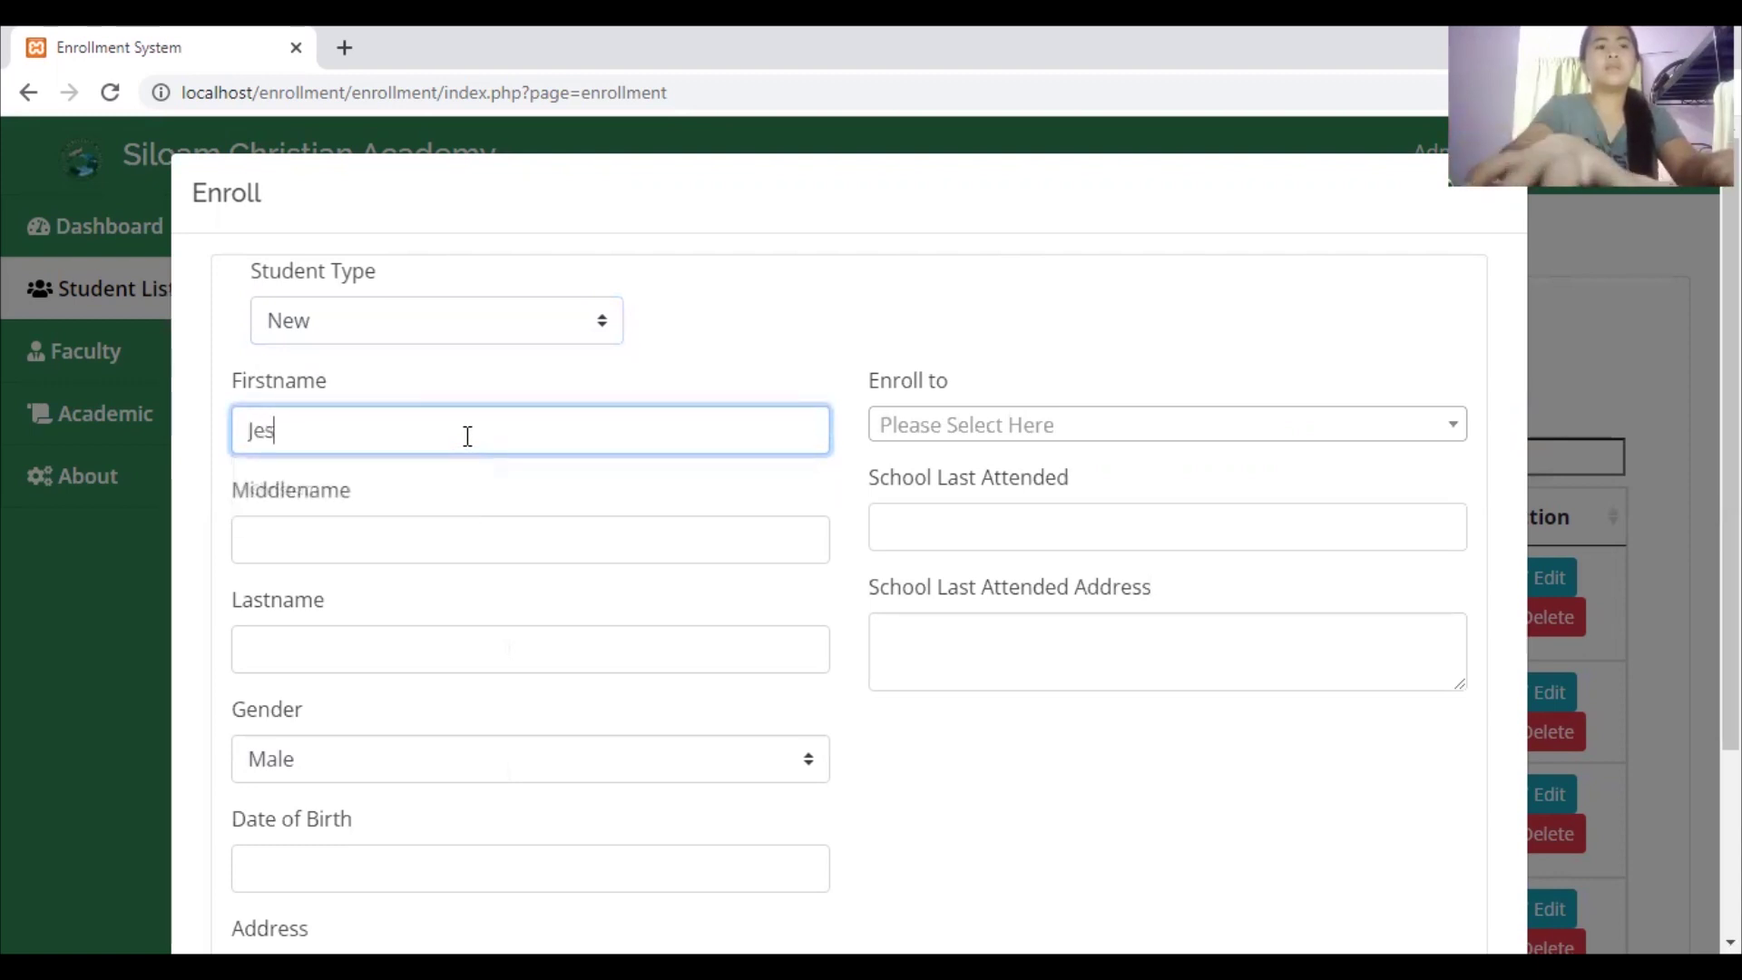
left_click(416, 536)
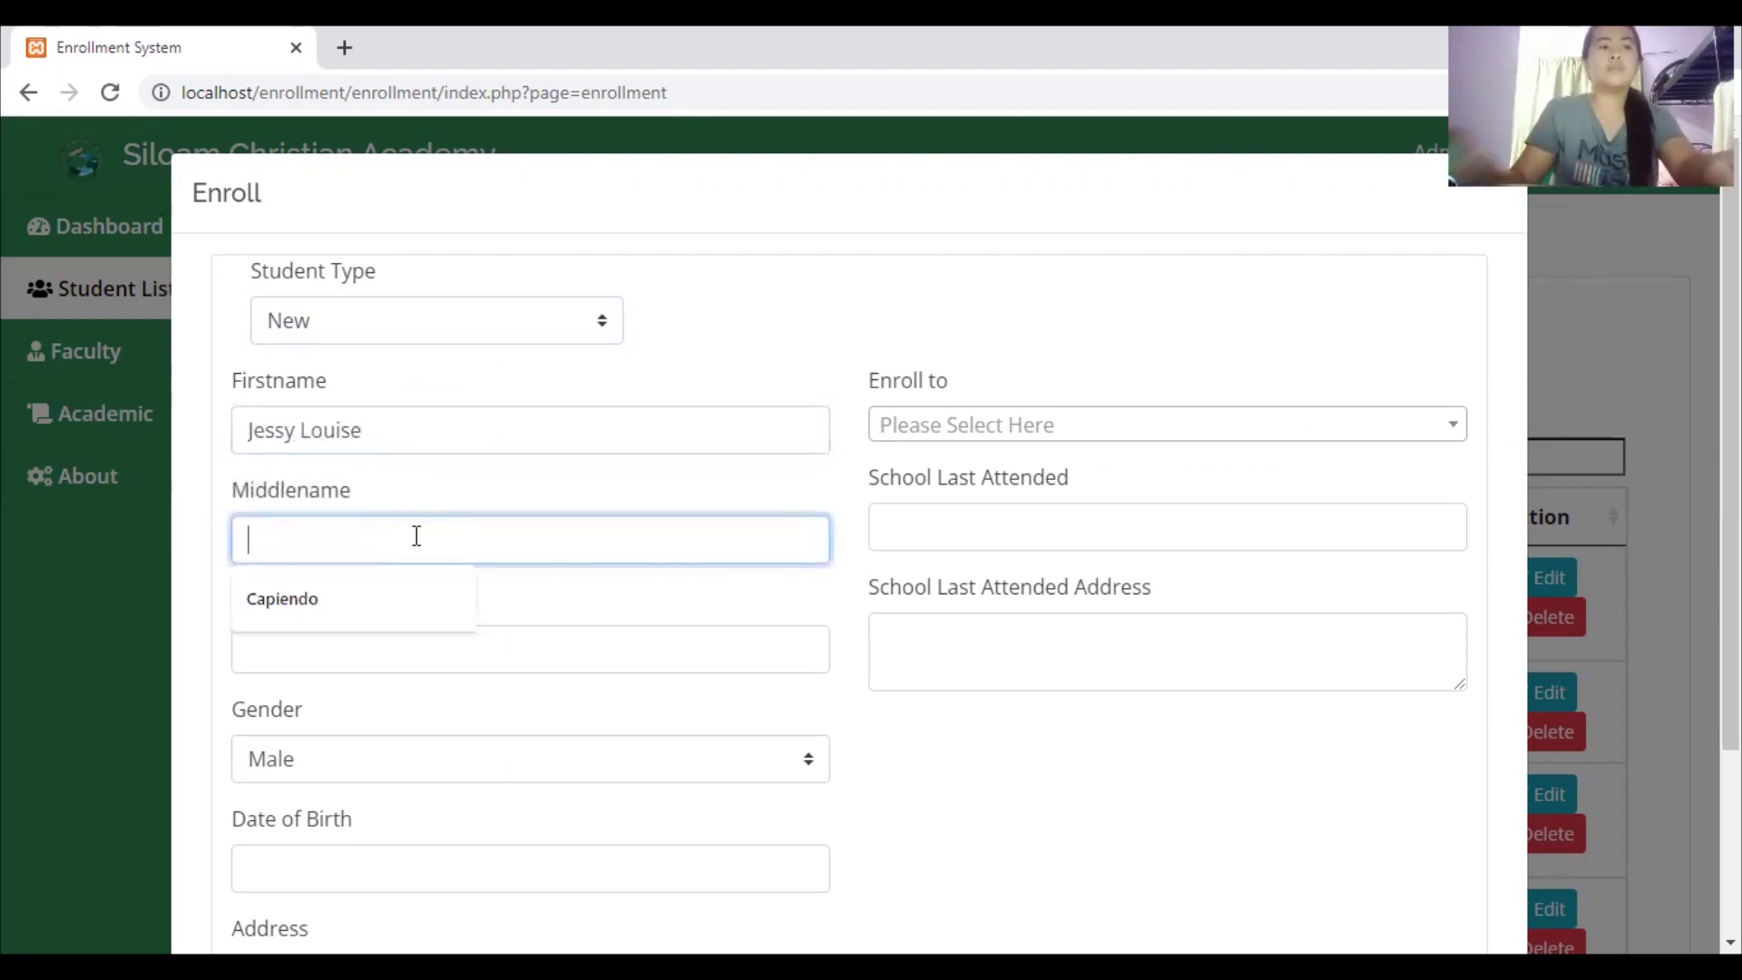
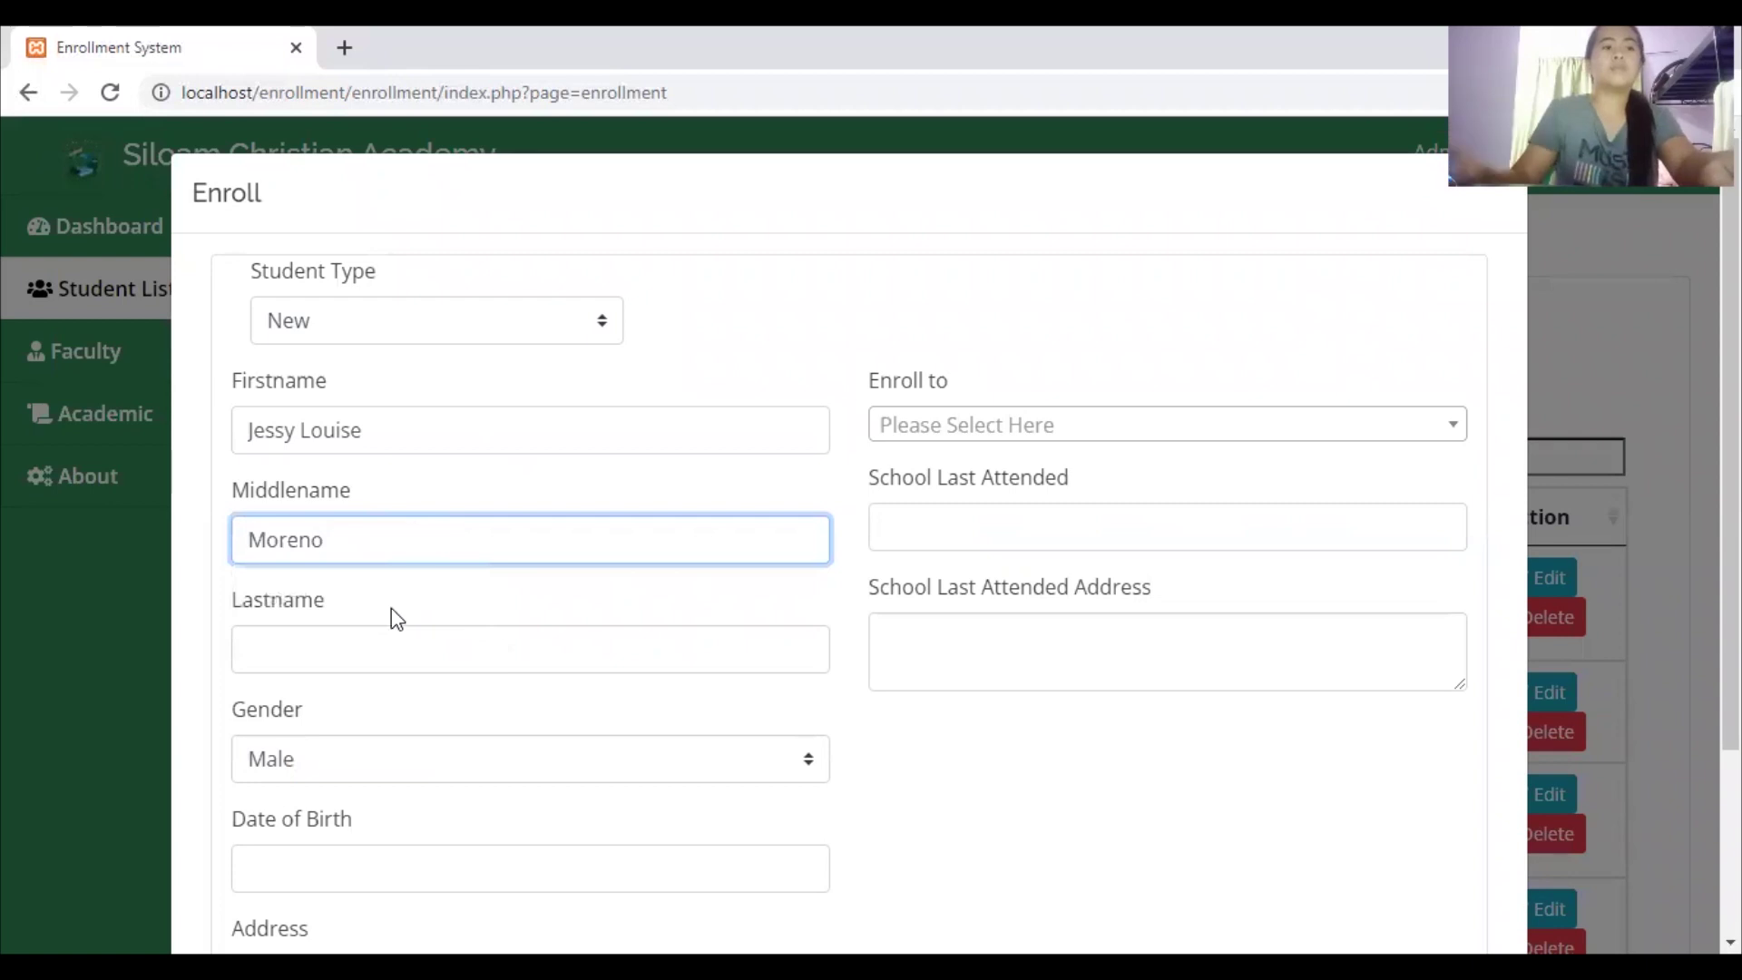
left_click(349, 656)
Set gender to Female and date of birth to 17 May 2000 via the datepicker
left_click(343, 762)
left_click(342, 824)
left_click(324, 860)
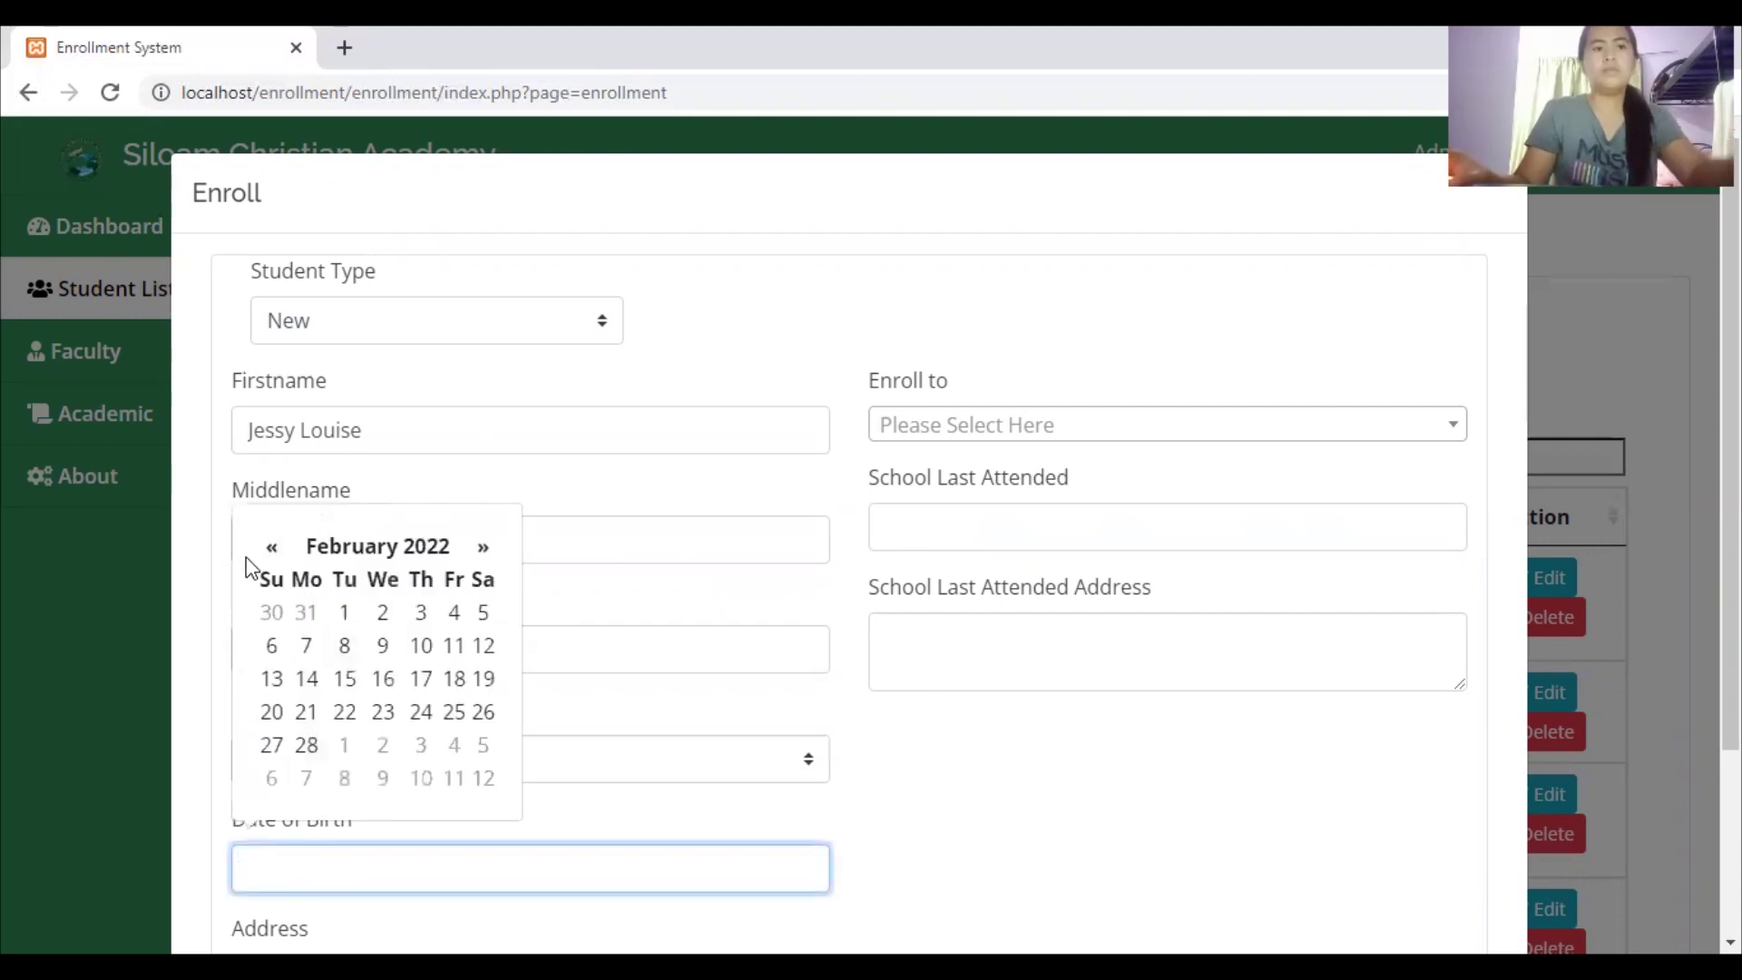
left_click(426, 546)
left_click(367, 555)
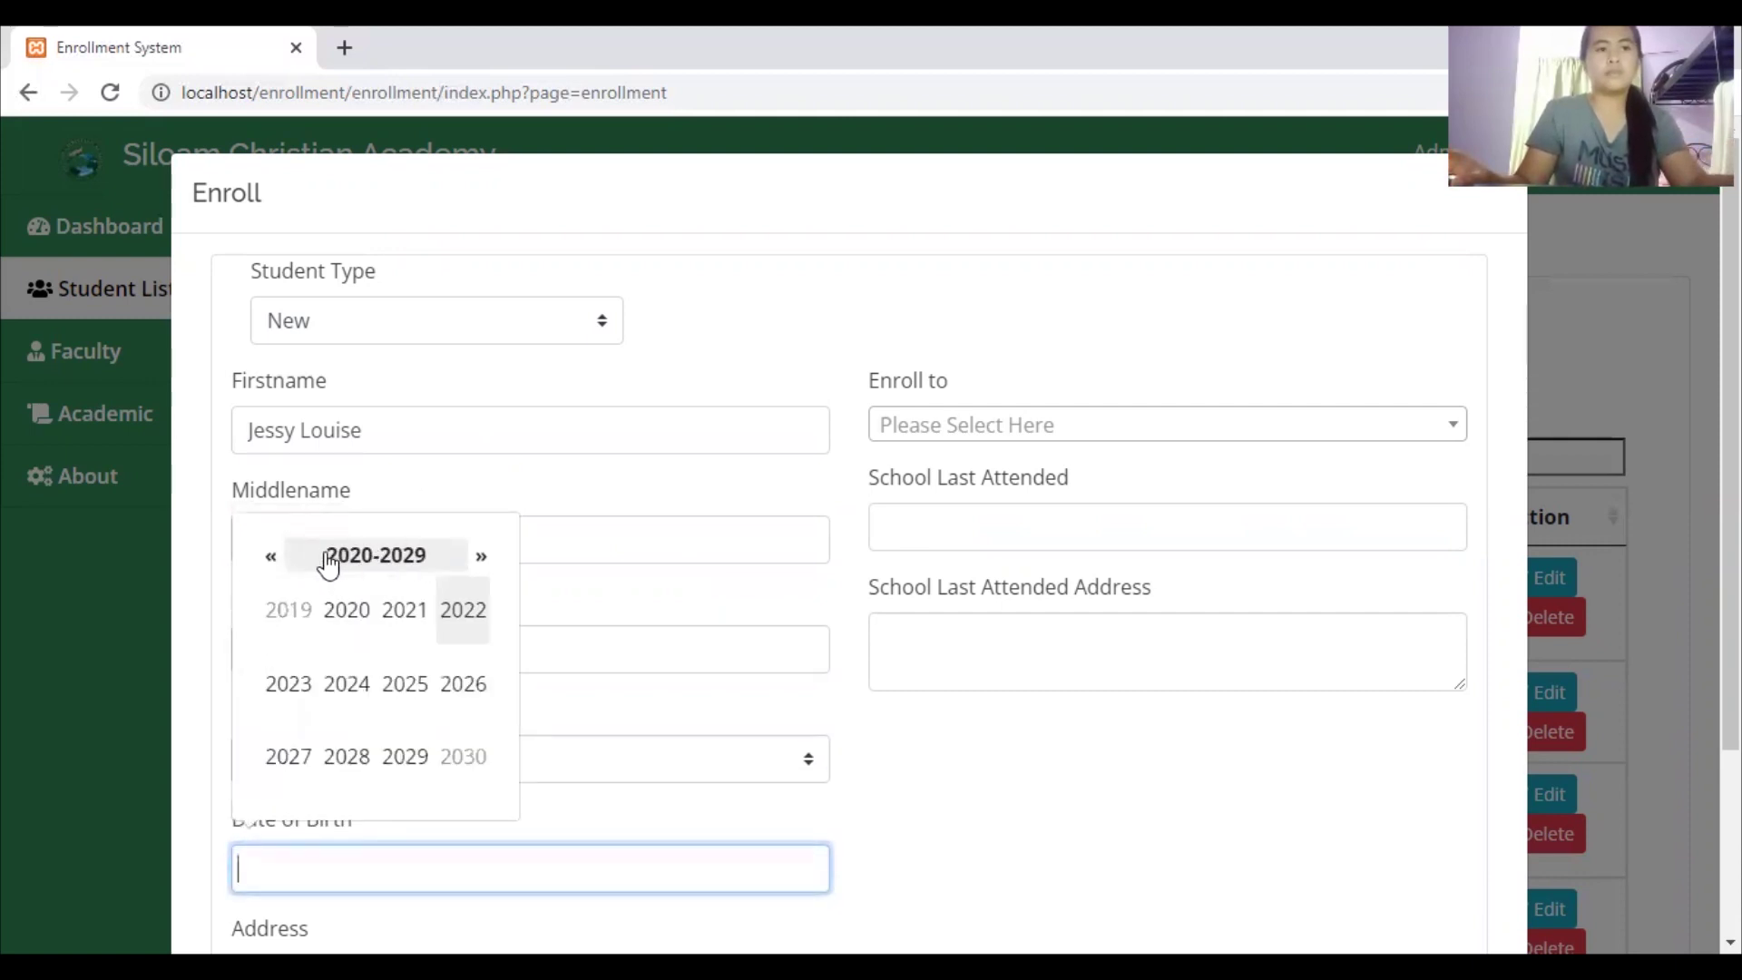
left_click(341, 561)
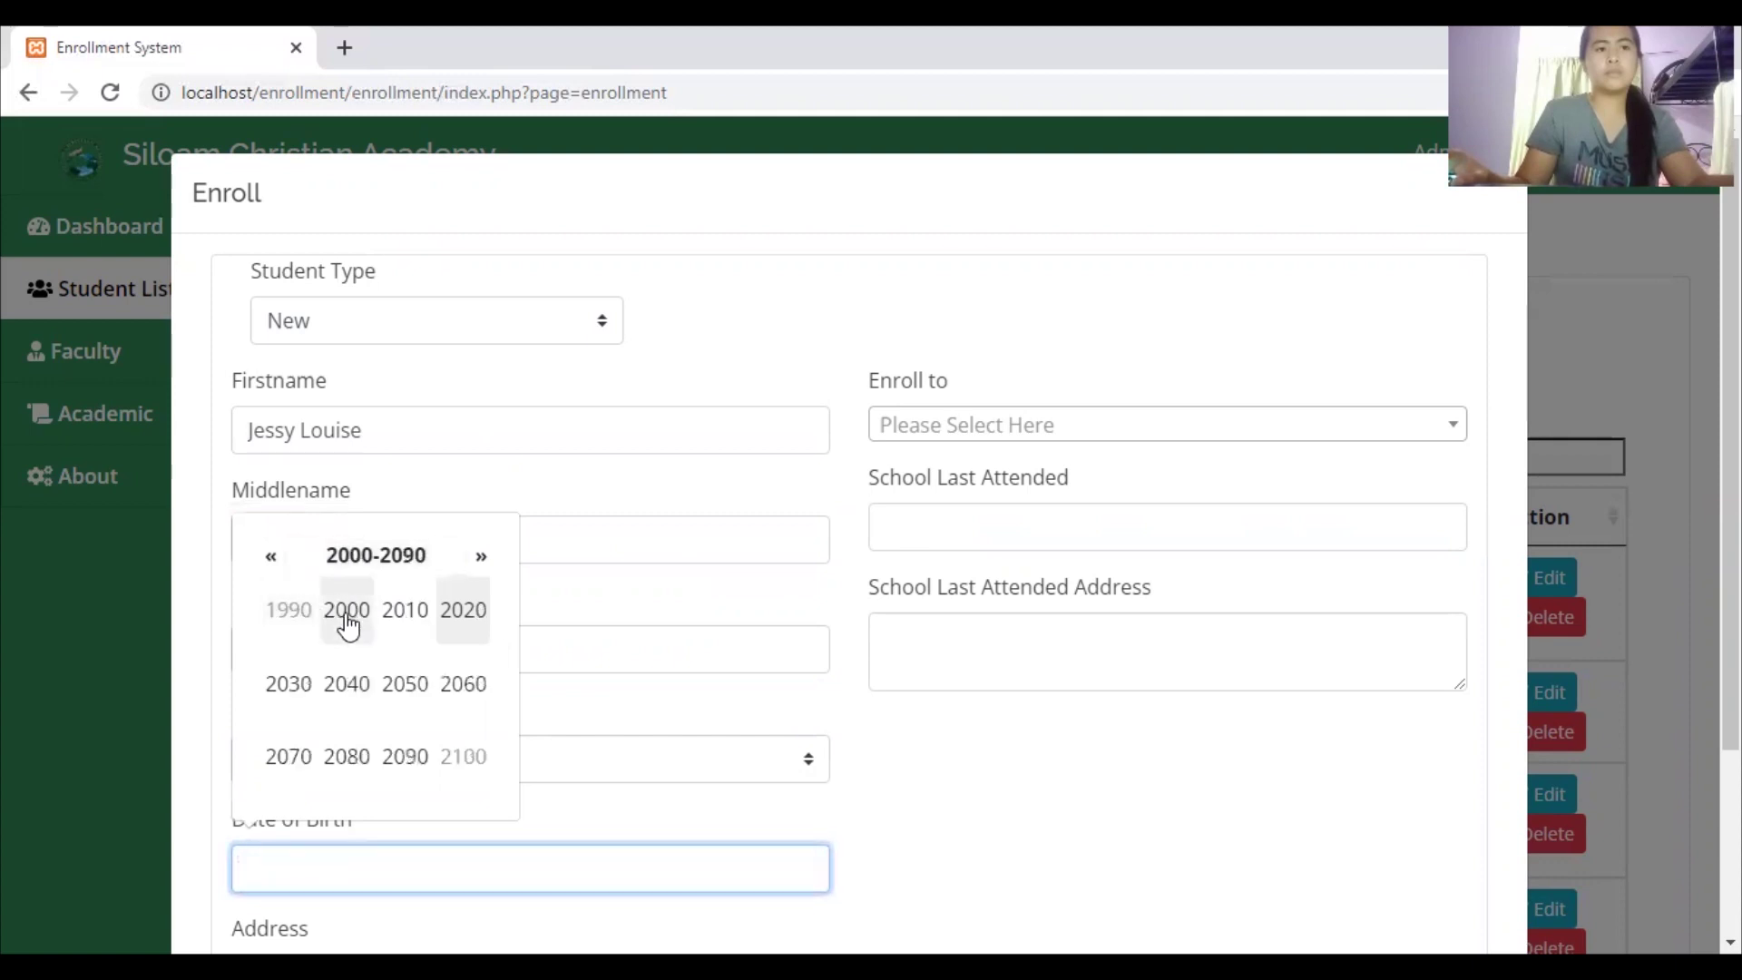
left_click(345, 619)
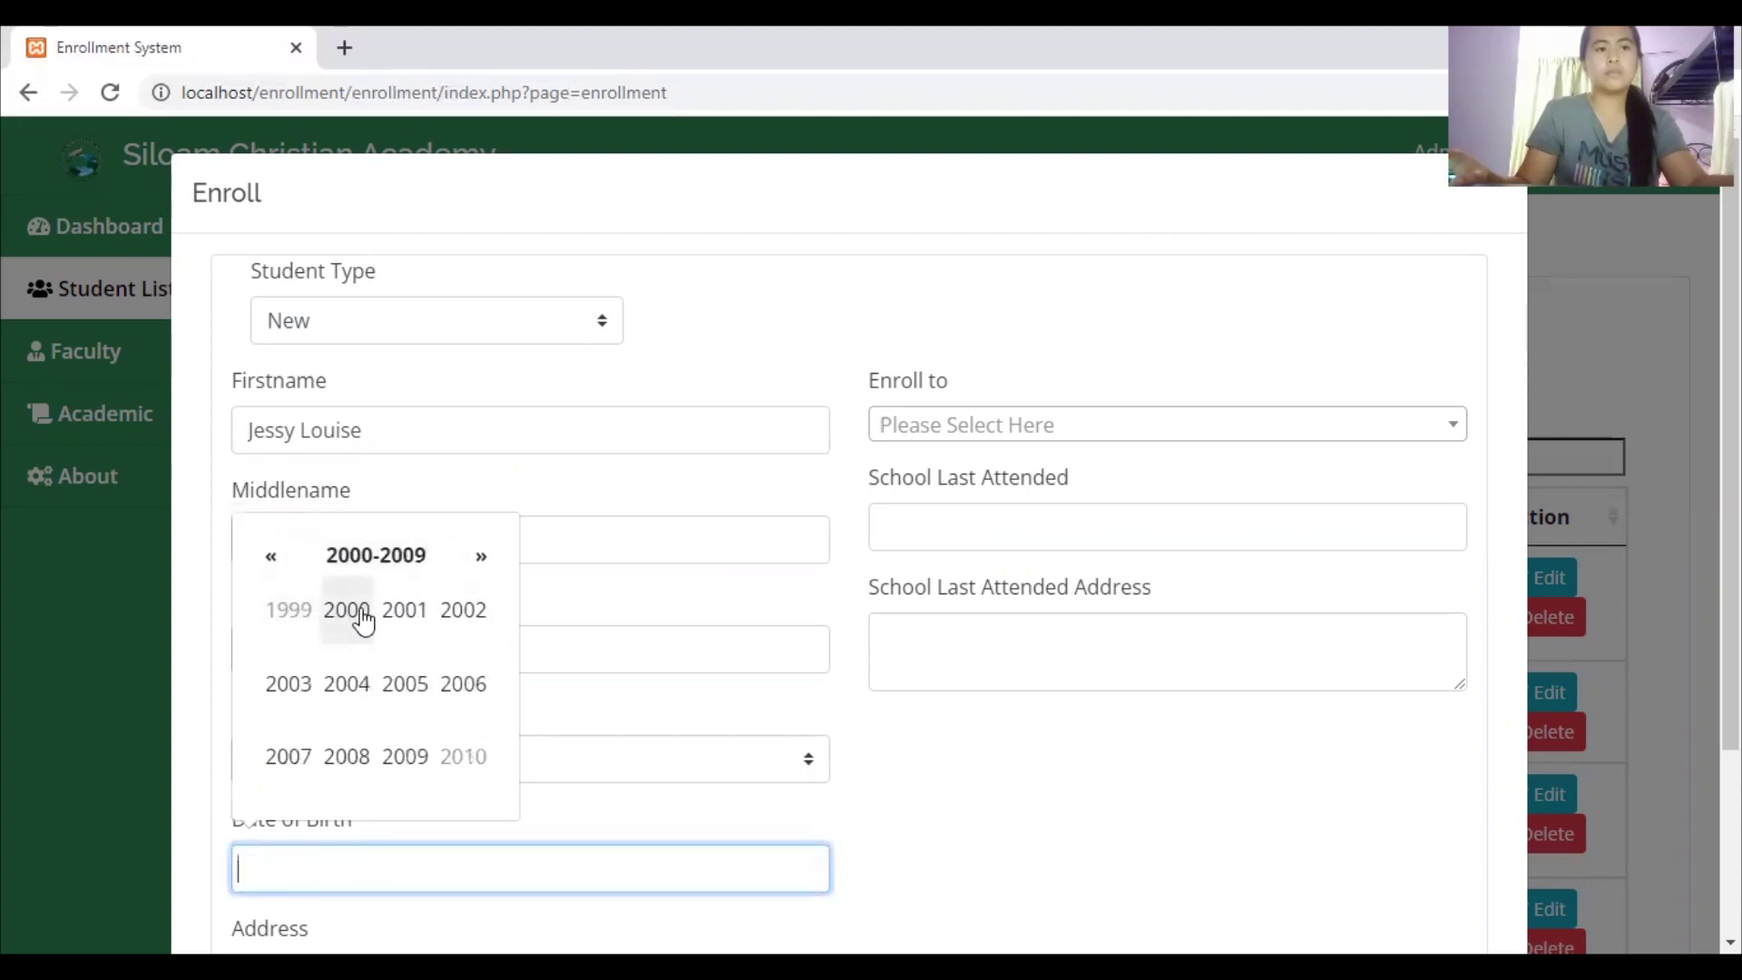
left_click(363, 622)
left_click(299, 683)
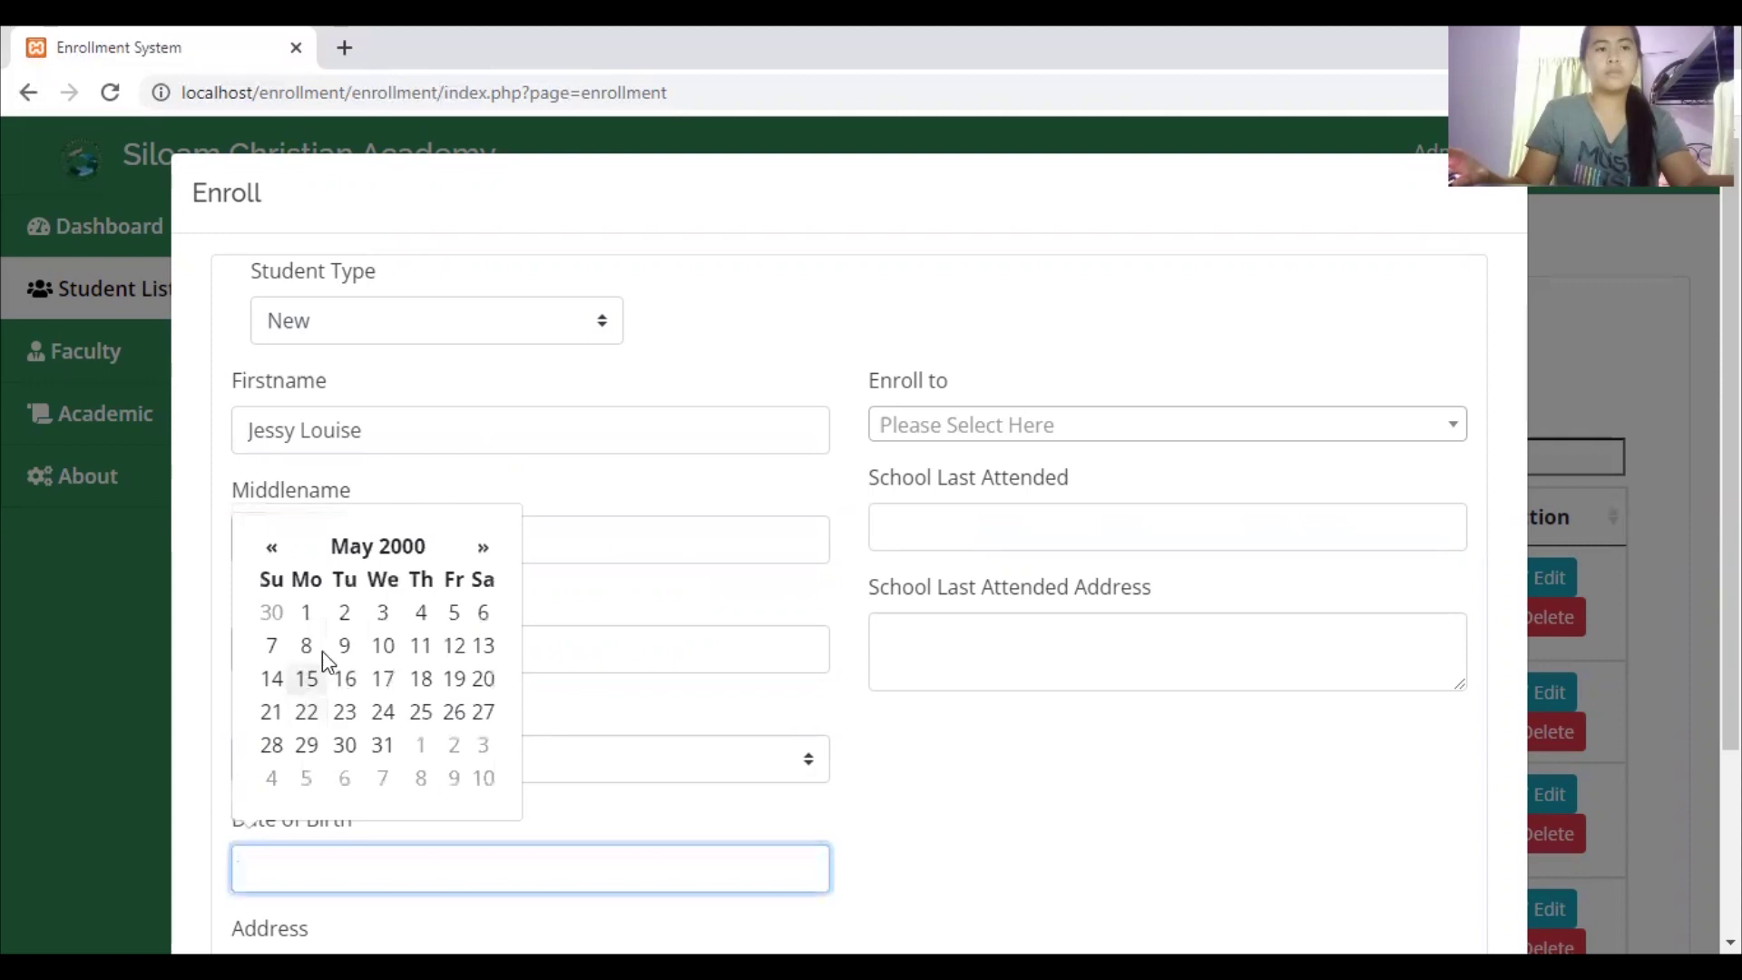
left_click(383, 678)
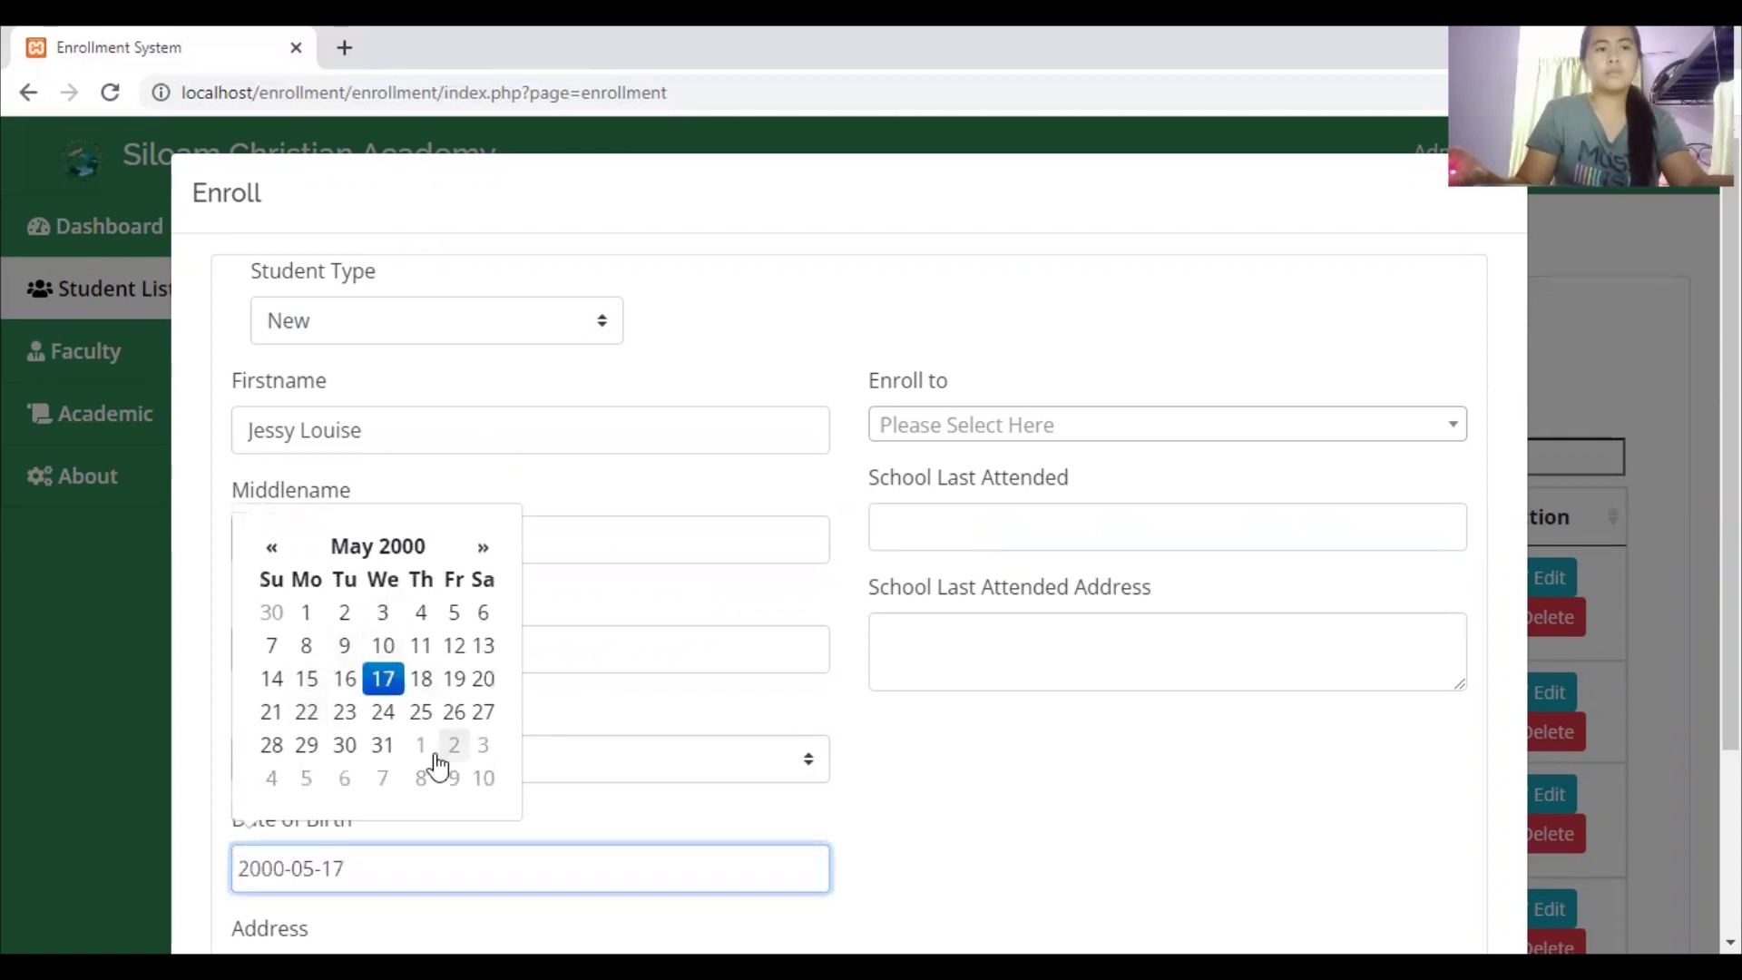
left_click(697, 808)
Enter Manila as the student's home address
scroll(505, 749, "down", 3)
left_click(458, 749)
type("Manila")
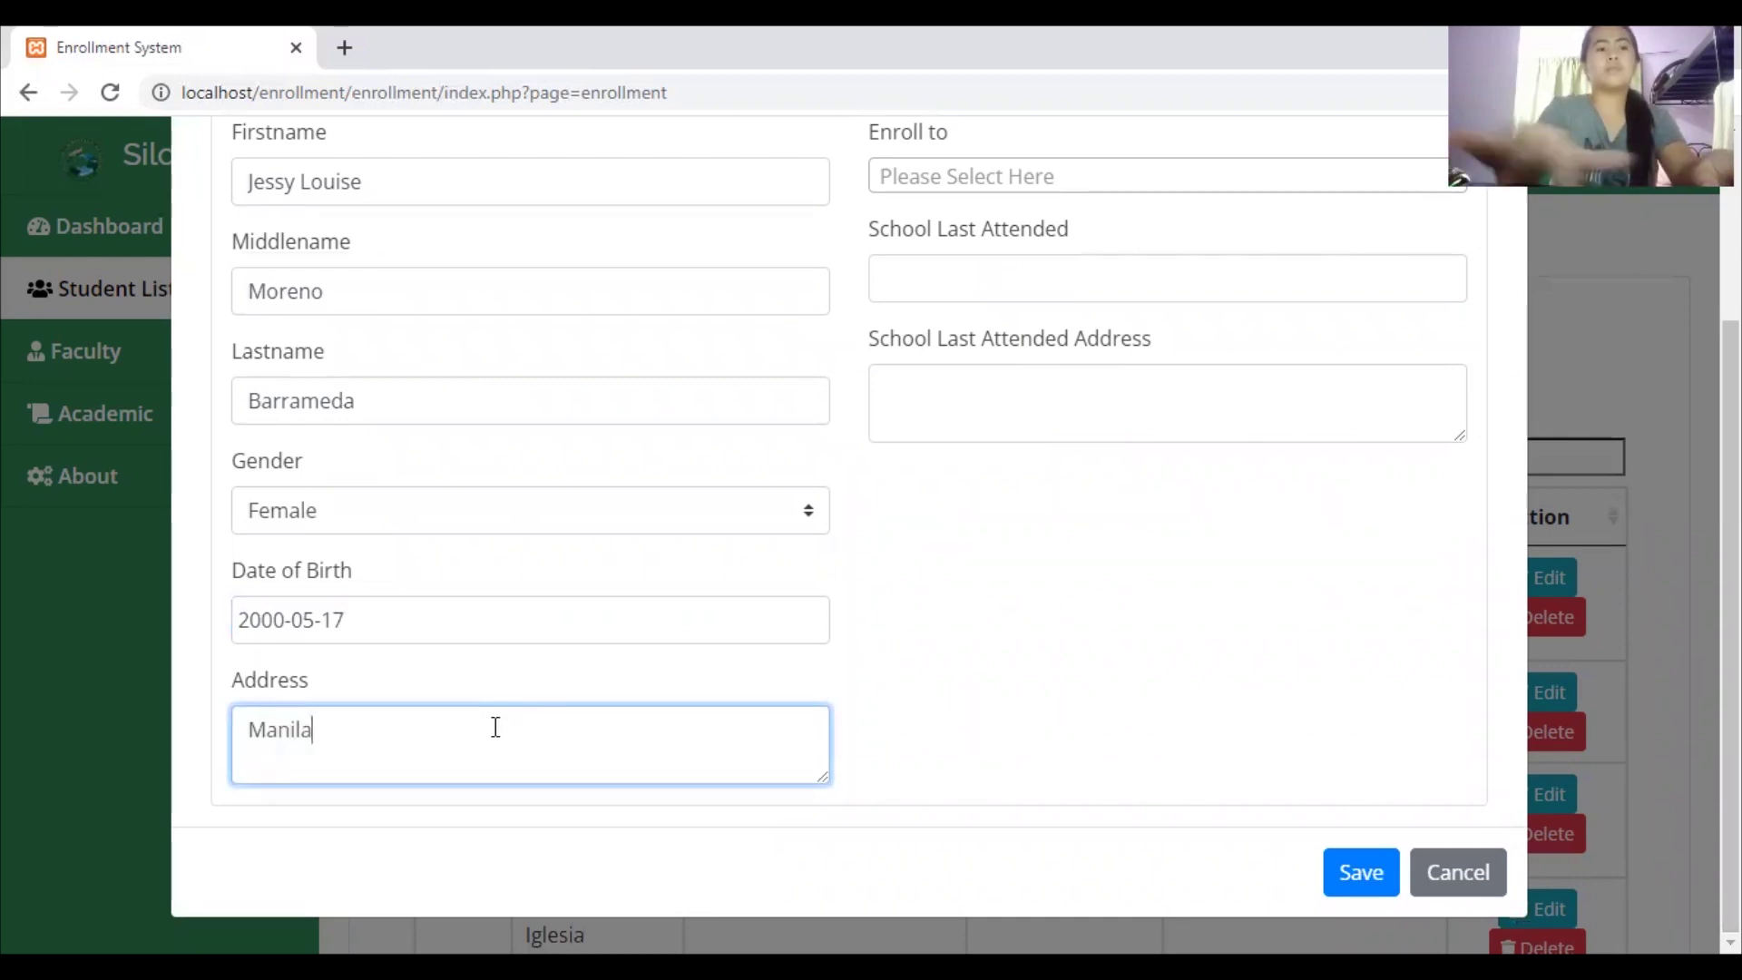
scroll(1050, 431, "up", 3)
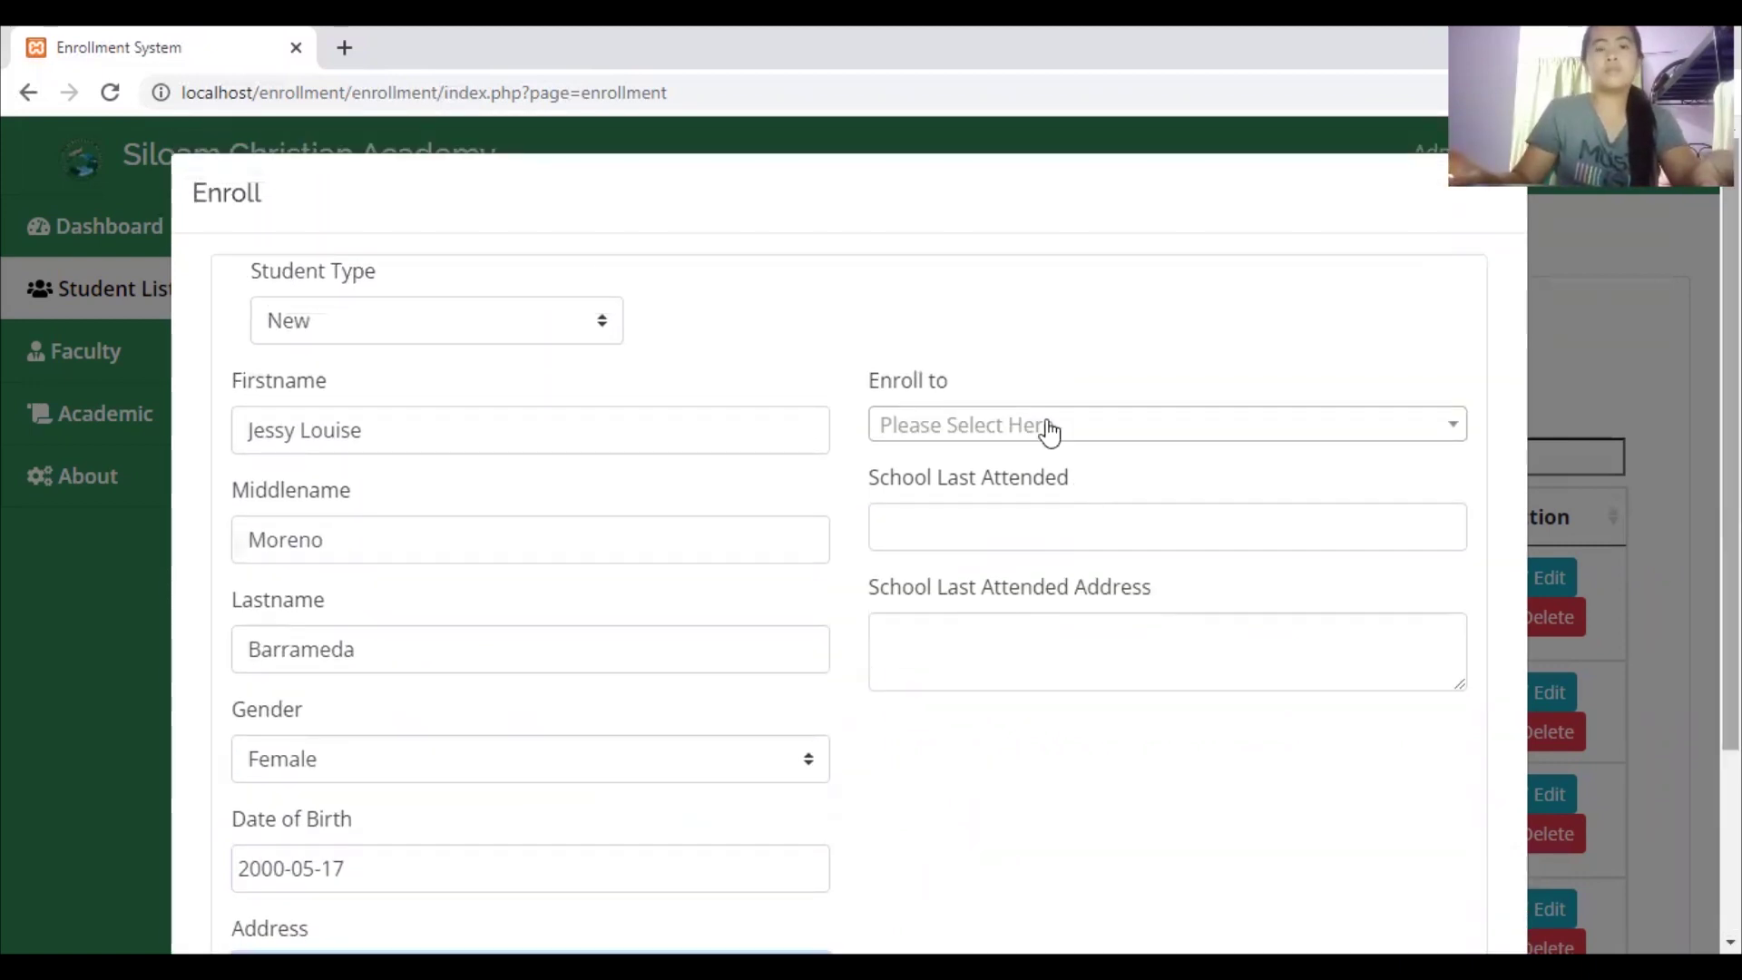
Enroll the student in Grade 9-Luke and enter Fatima as the last school attended
left_click(1050, 426)
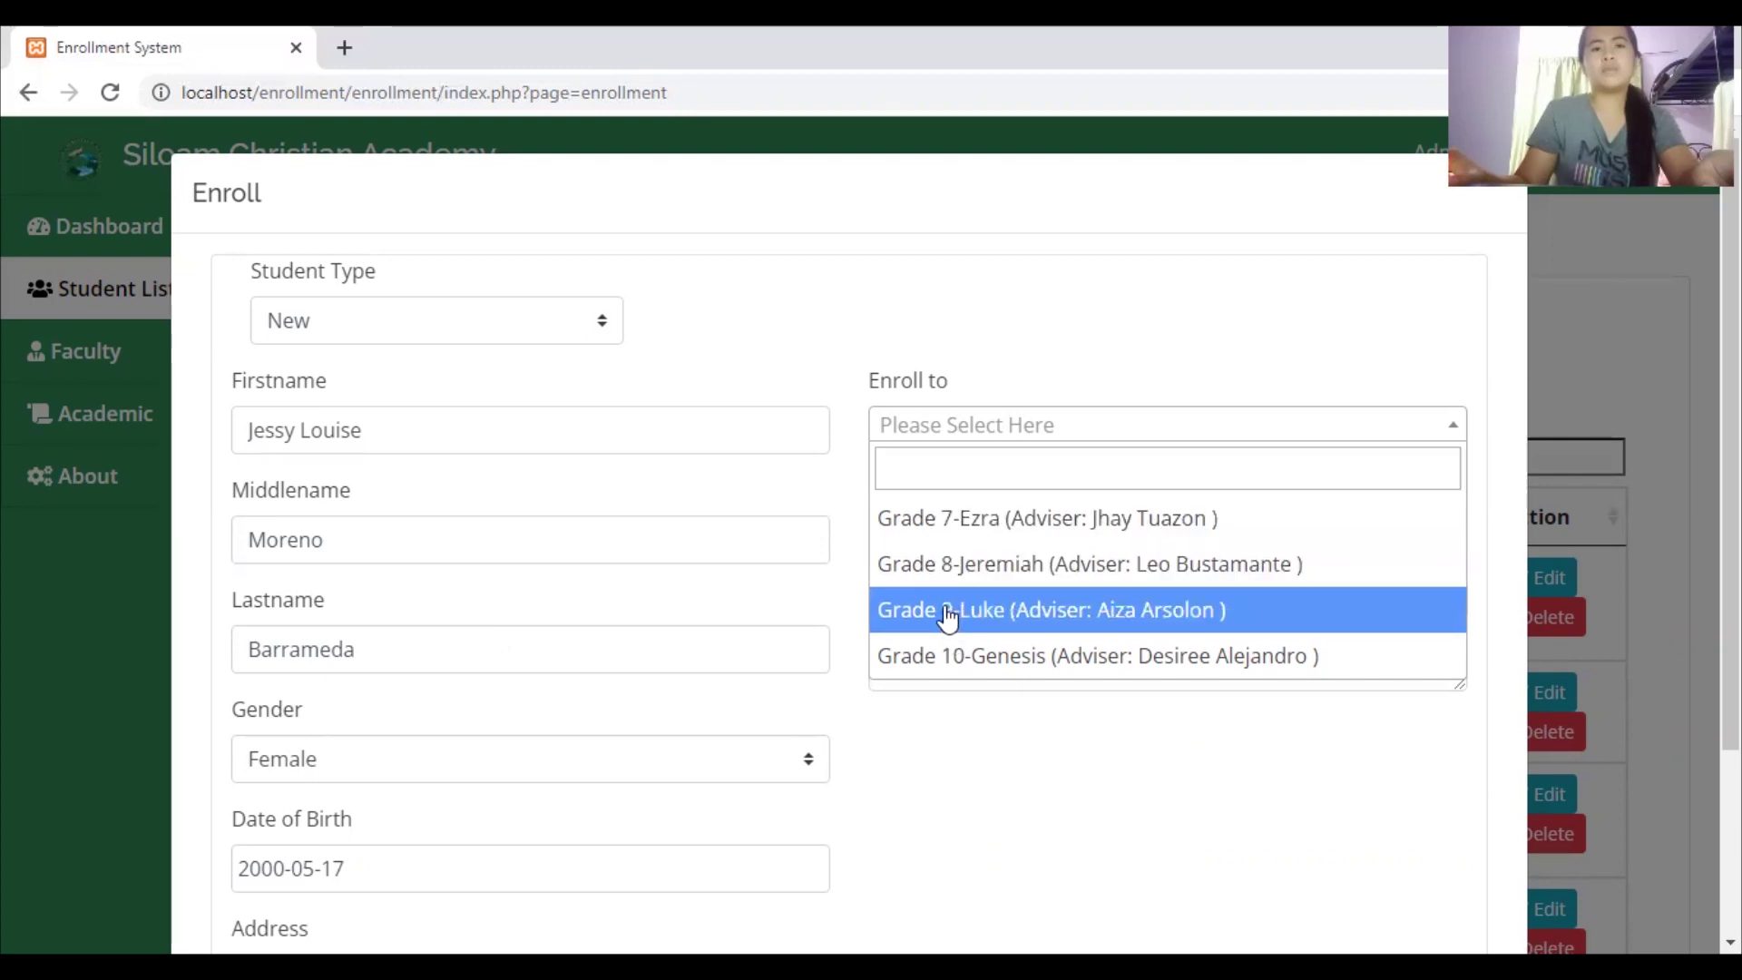
left_click(952, 621)
left_click(942, 540)
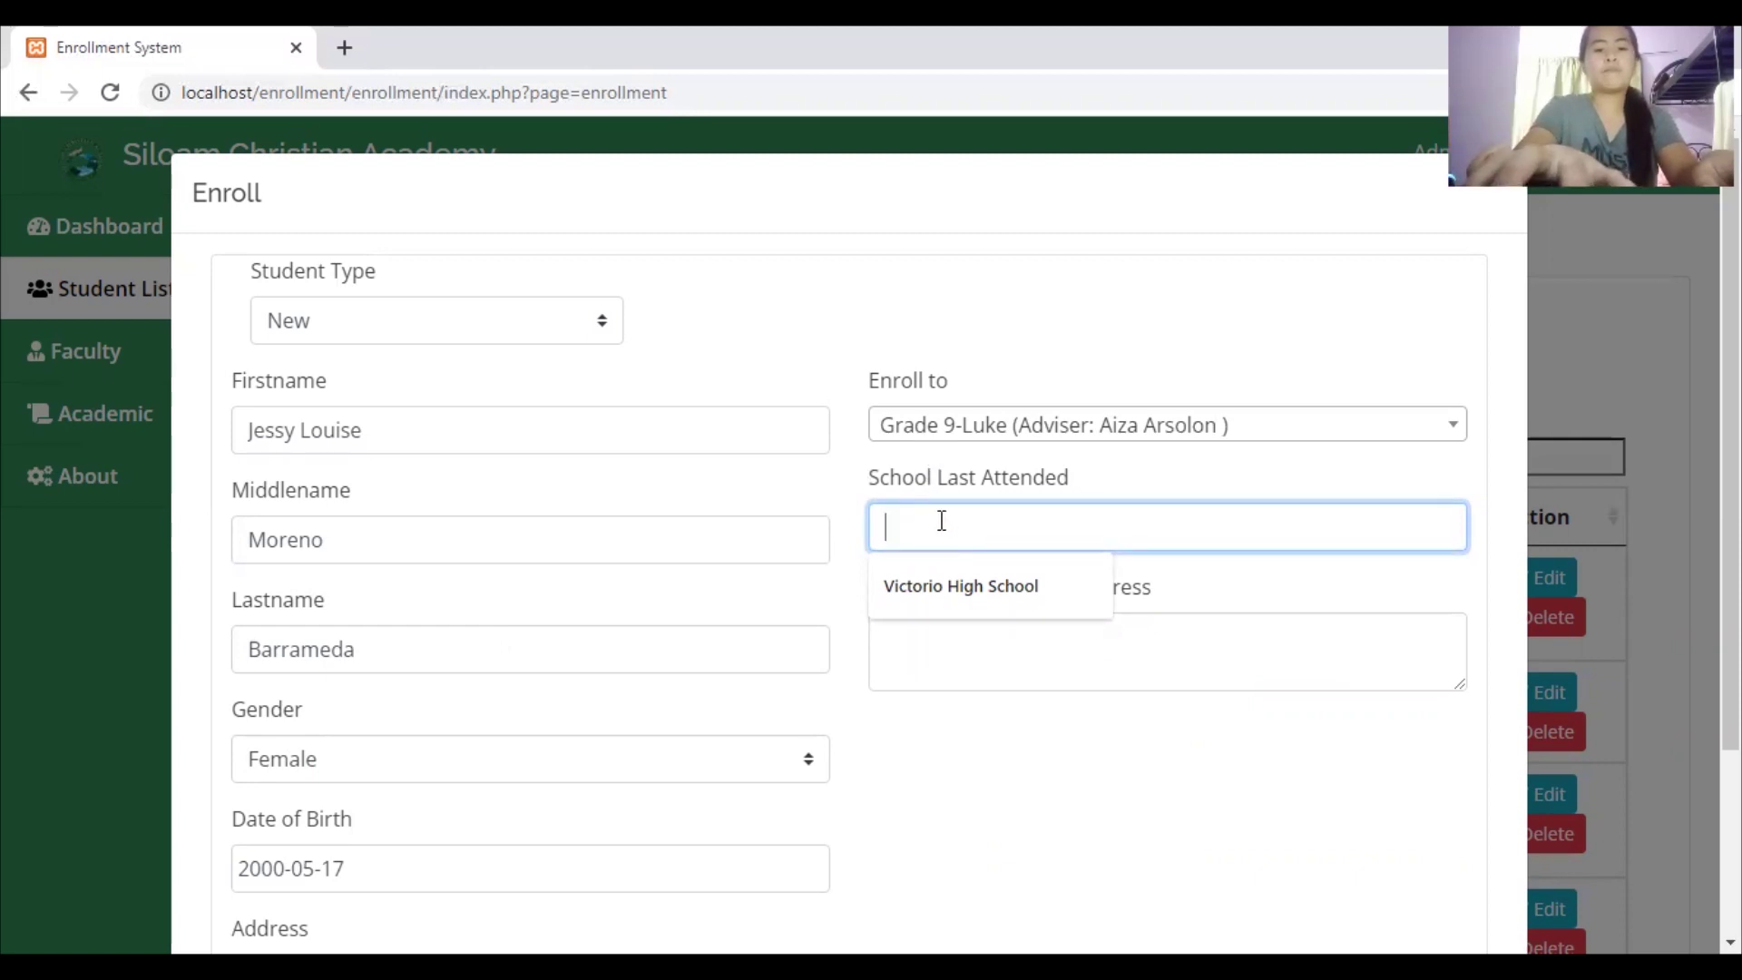
type("O")
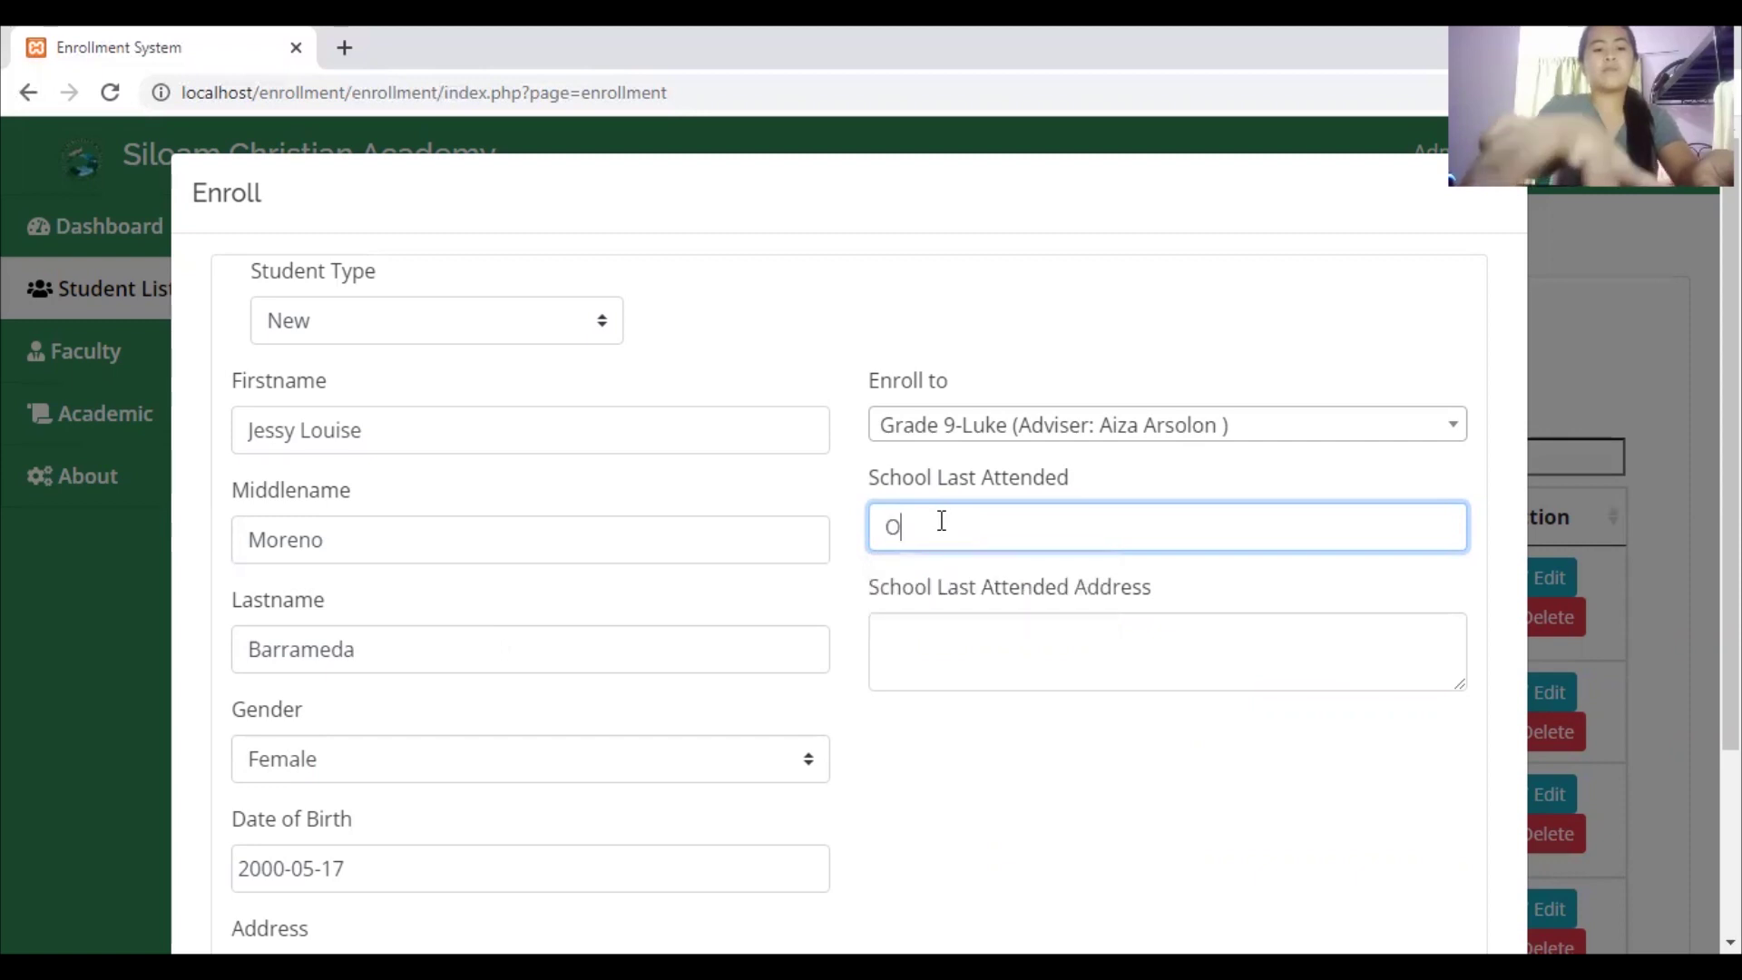
type("FAtima")
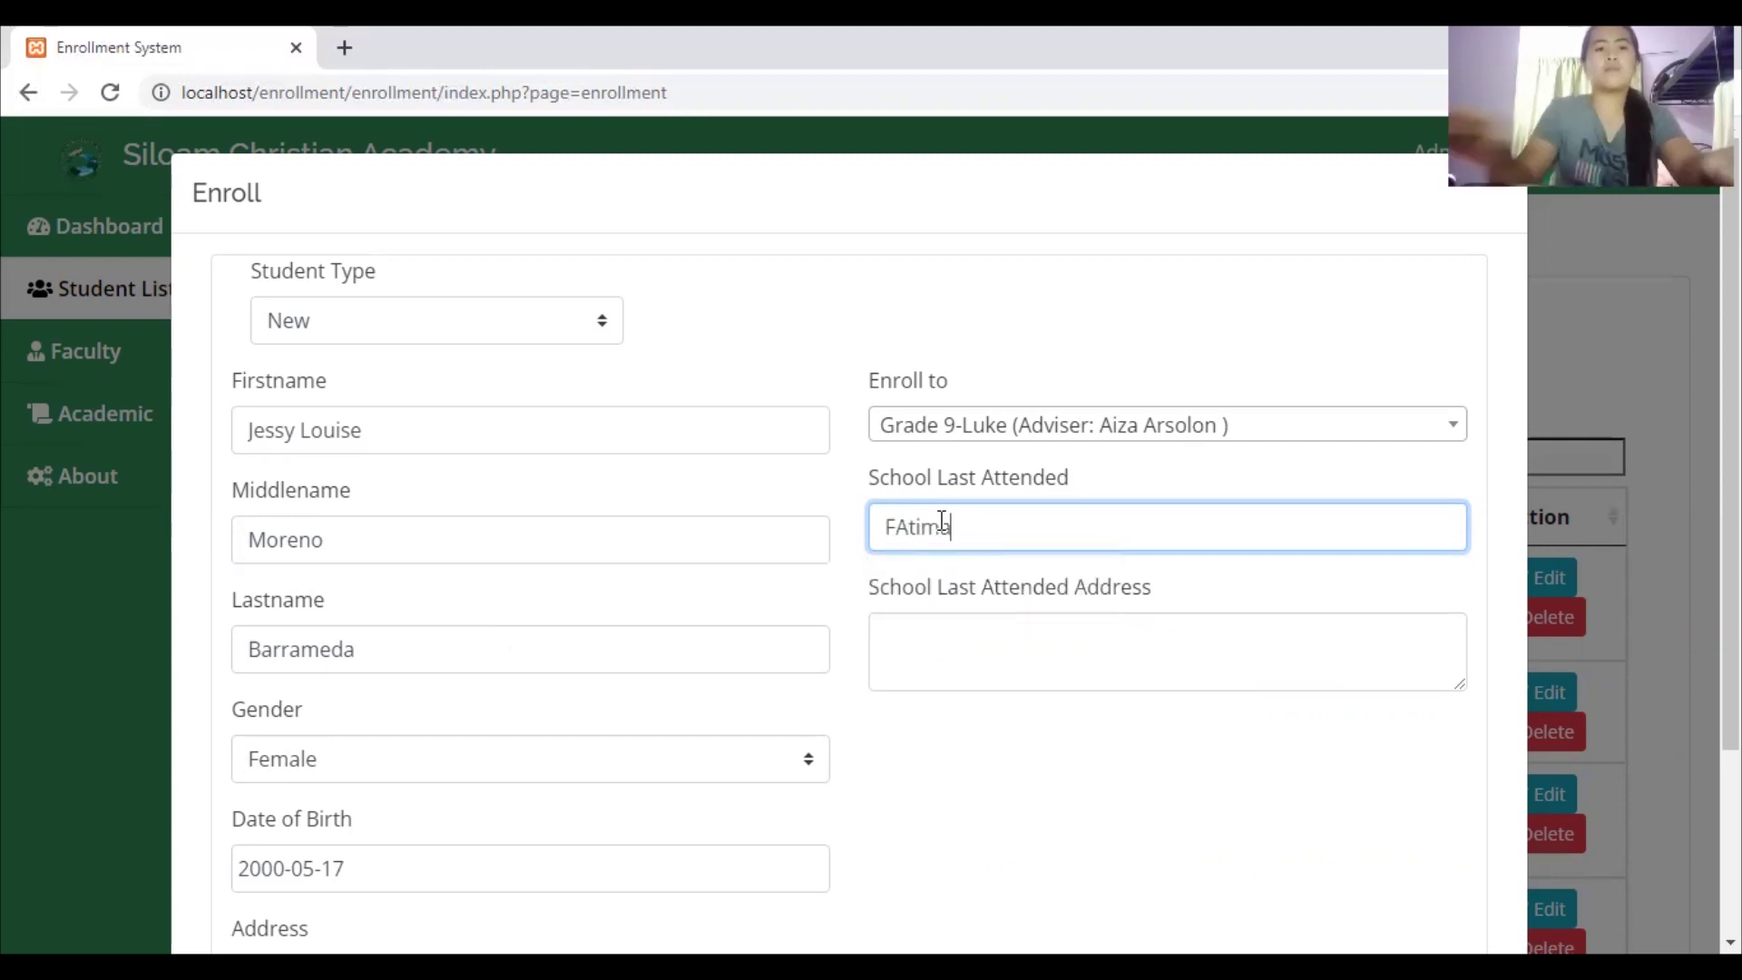
type("ima")
Enter Fairview as the last school's address, correcting the capitalization typo
left_click(929, 665)
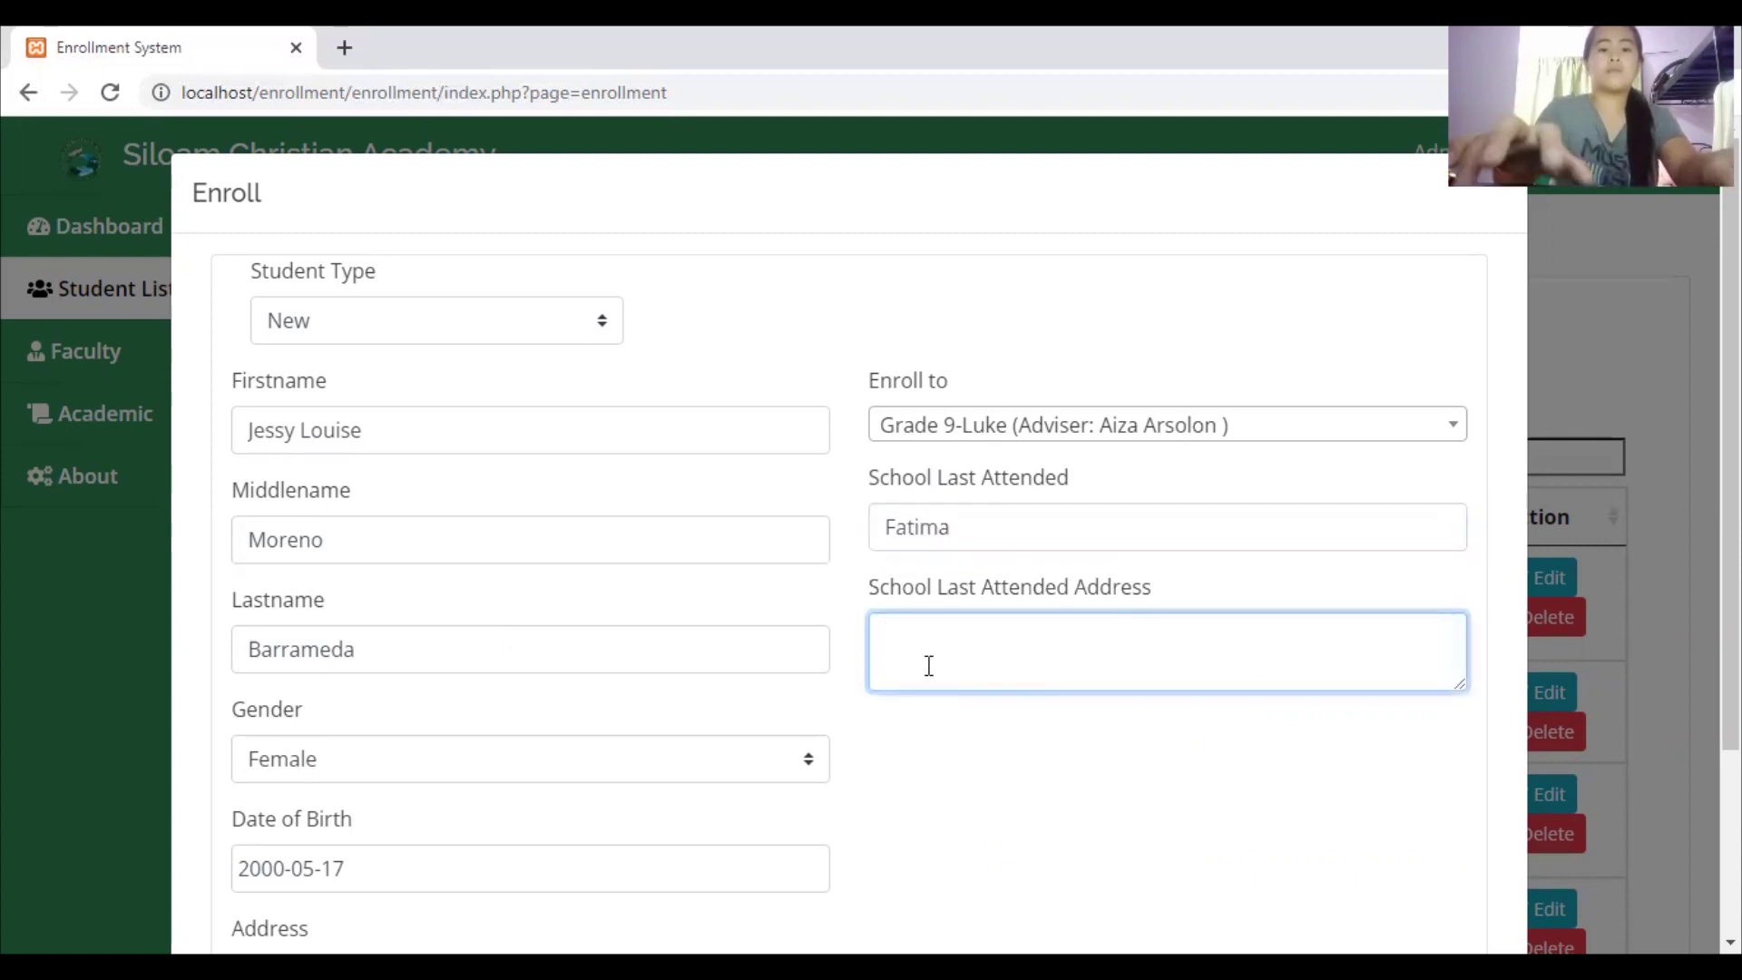
type("FAirview")
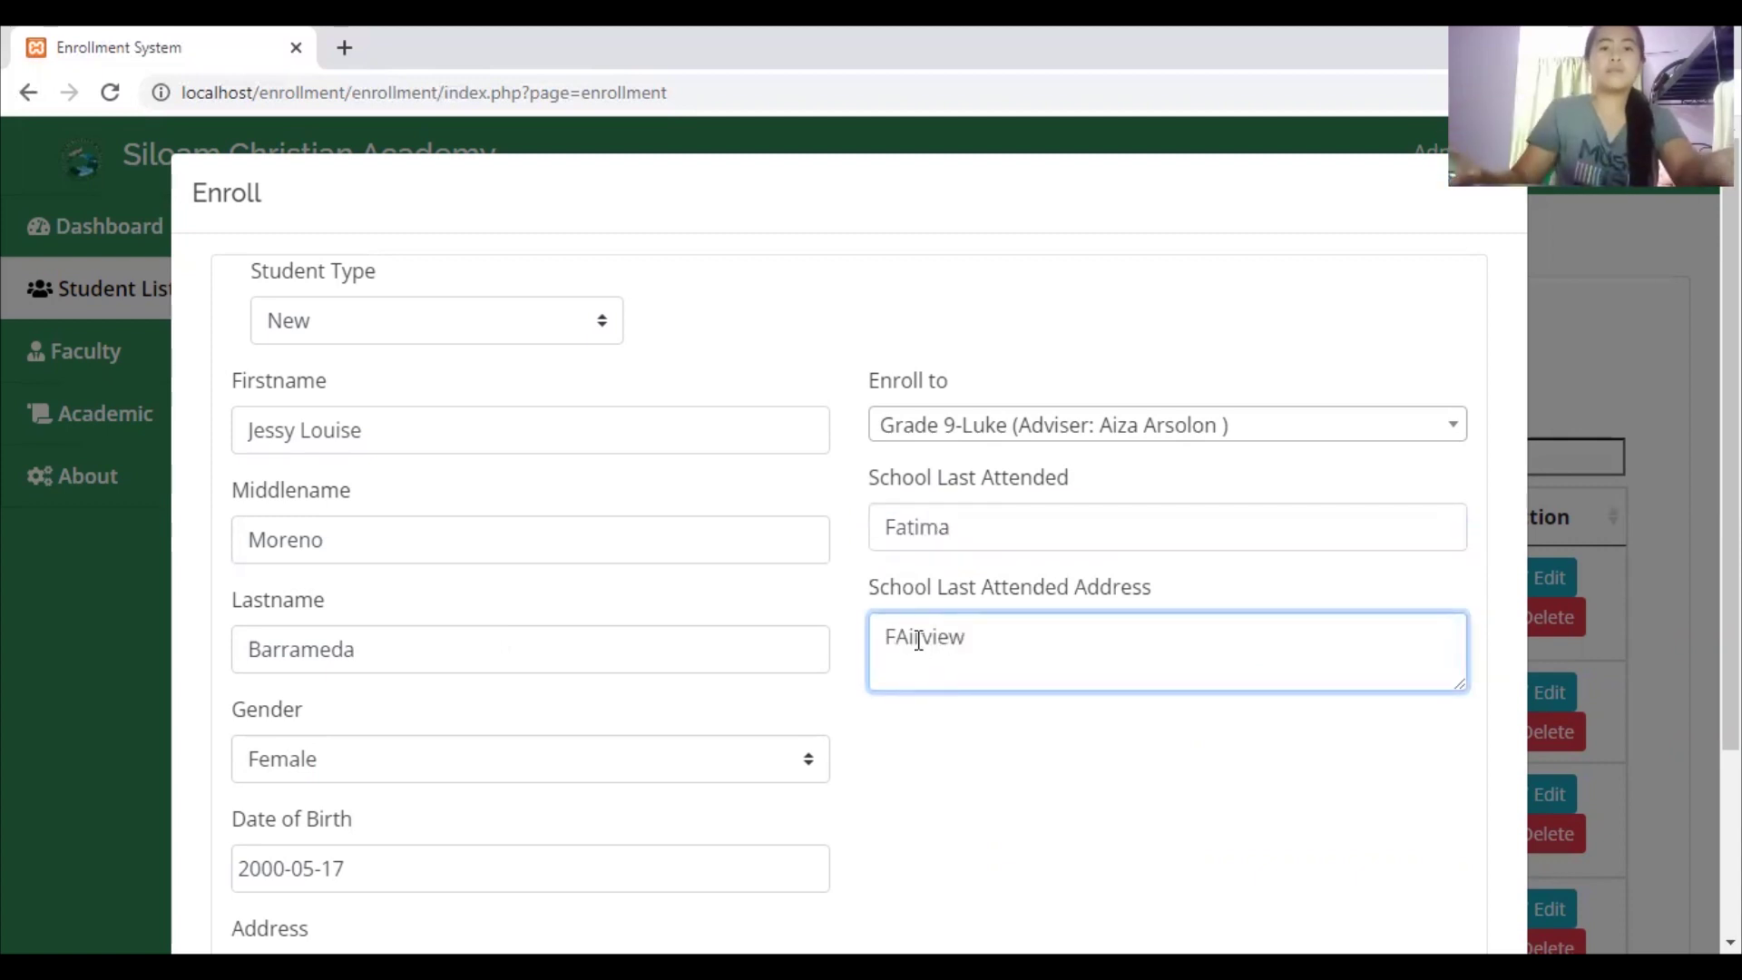
left_click(910, 641)
key("BackSpace")
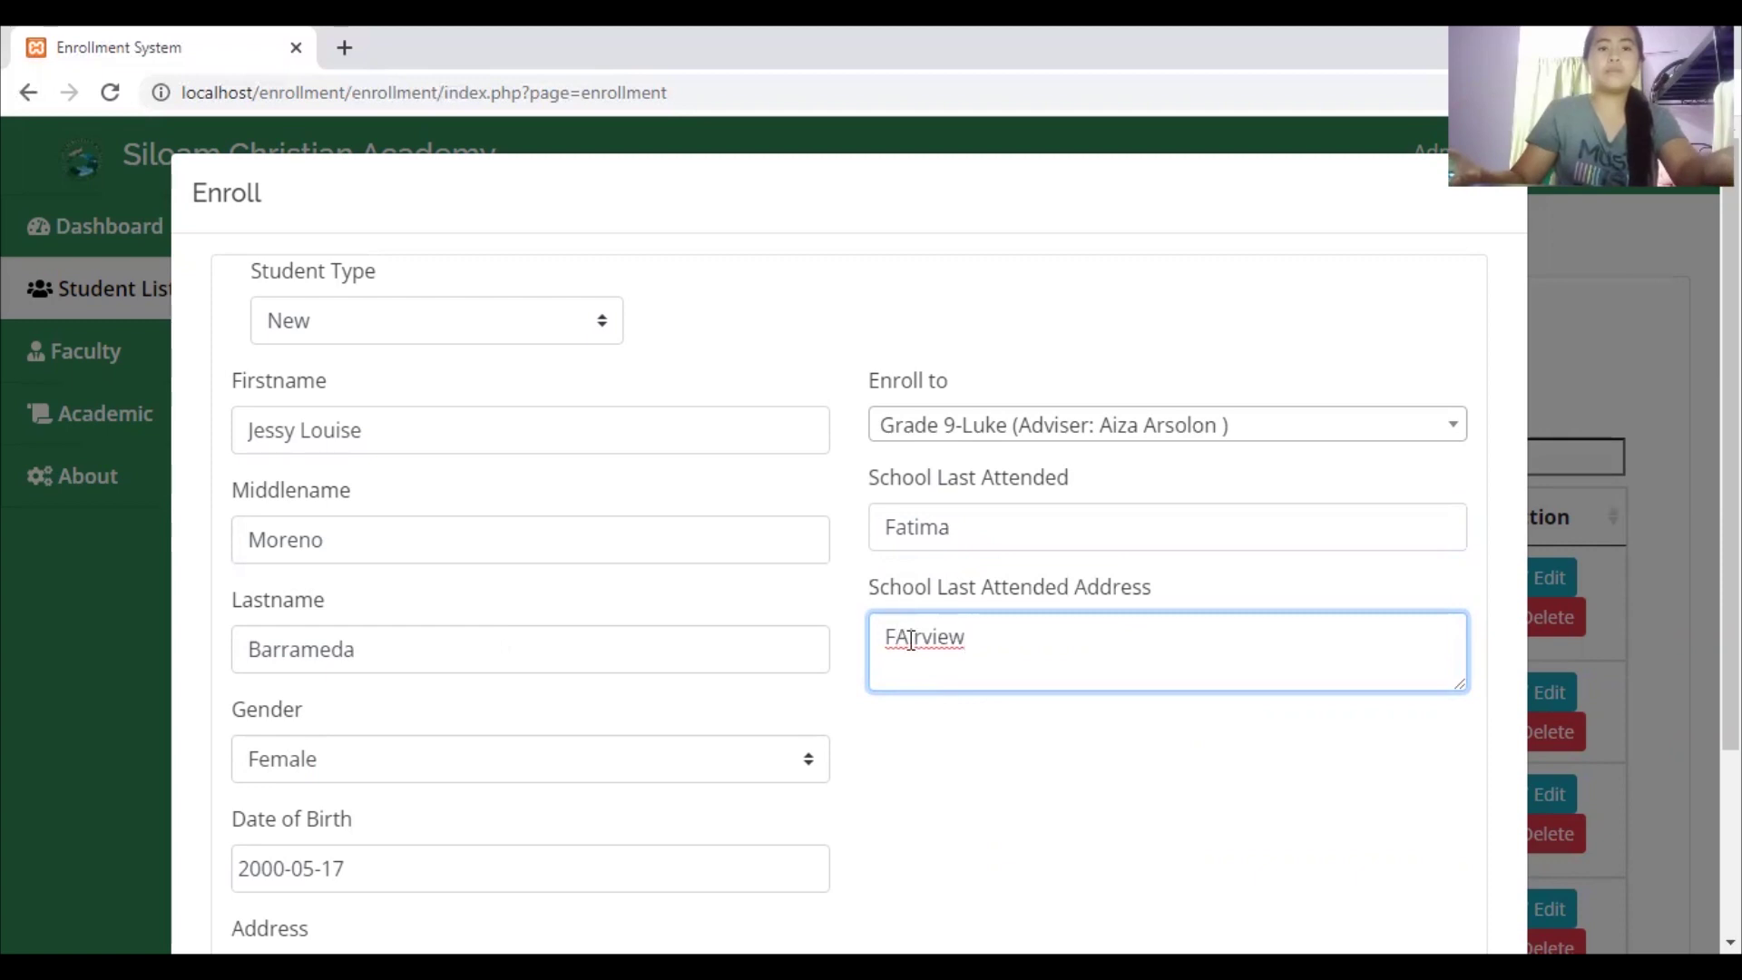
key("BackSpace")
type("a")
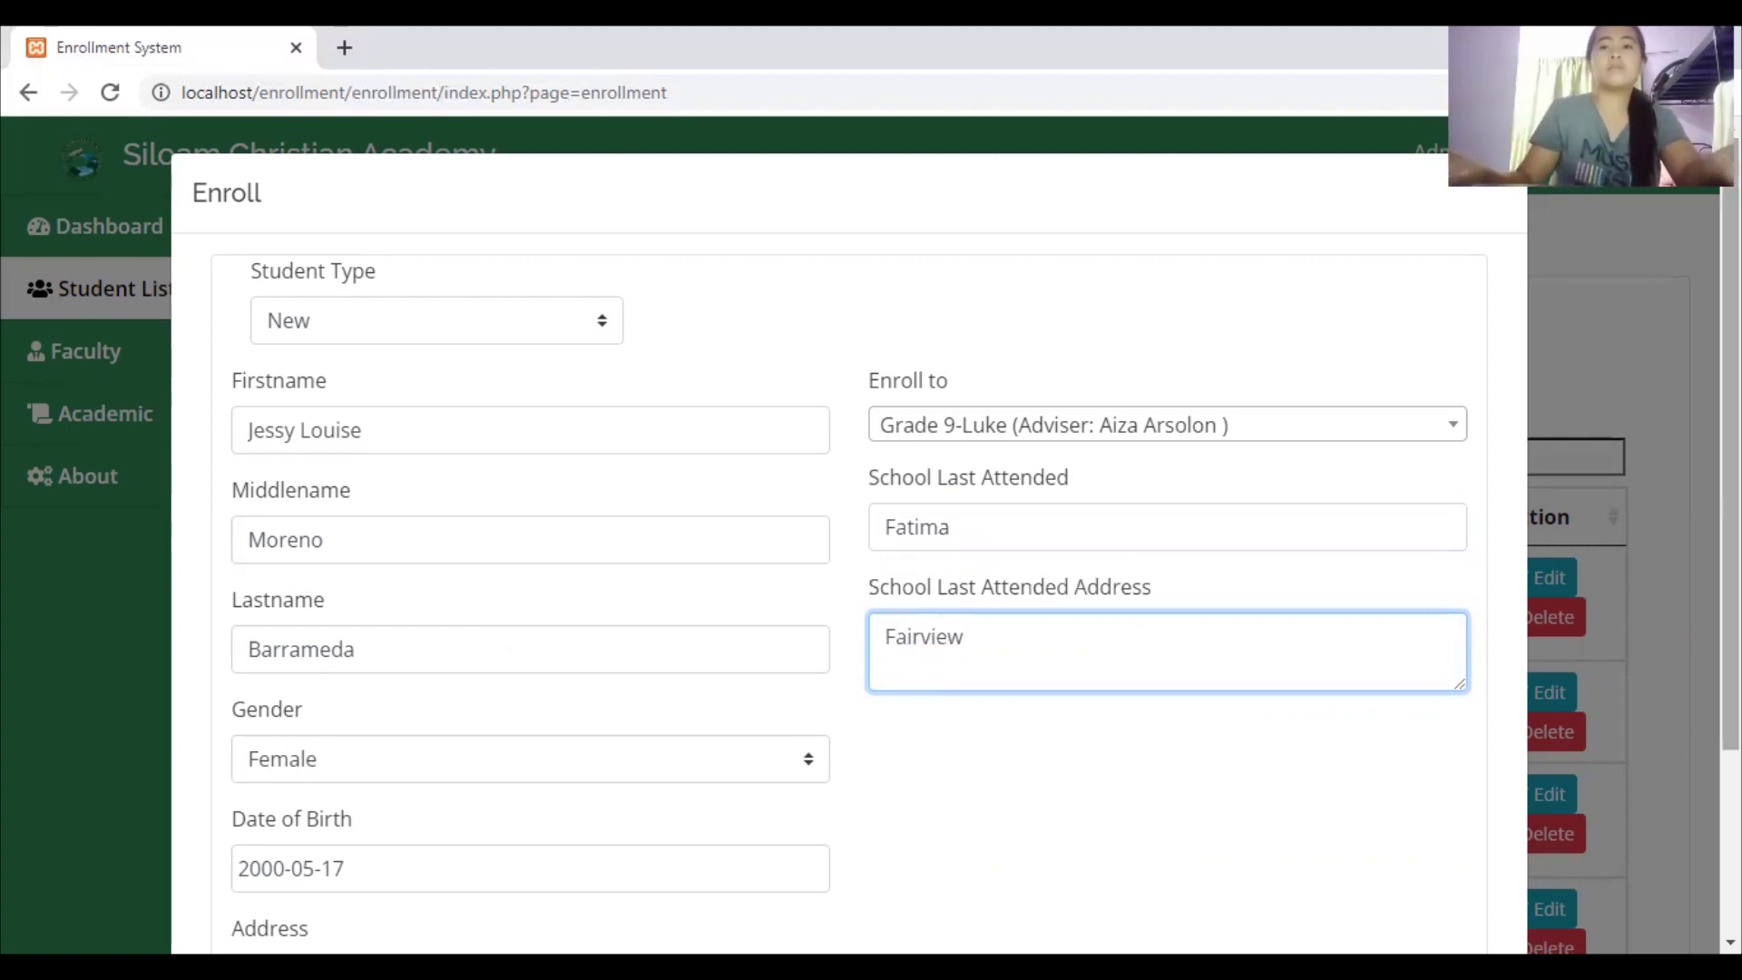
scroll(1681, 728, "down", 3)
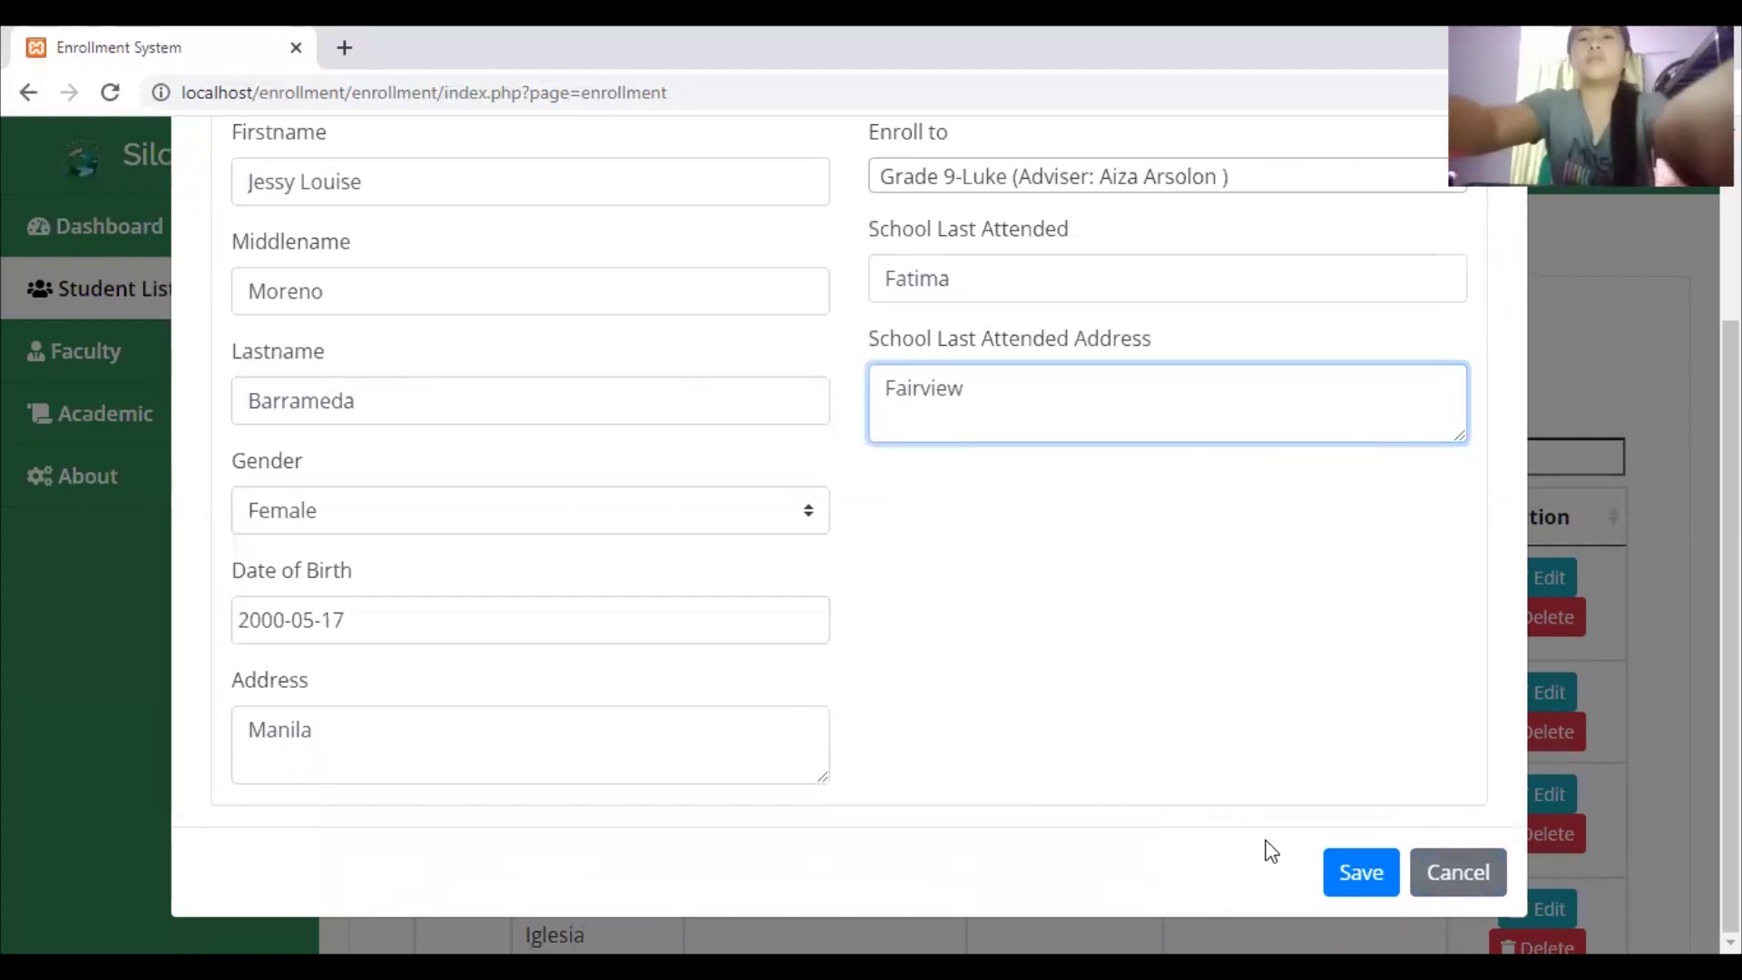
Save the enrollment and scroll to confirm it as entry 6 under Grade 9-Luke
left_click(1359, 871)
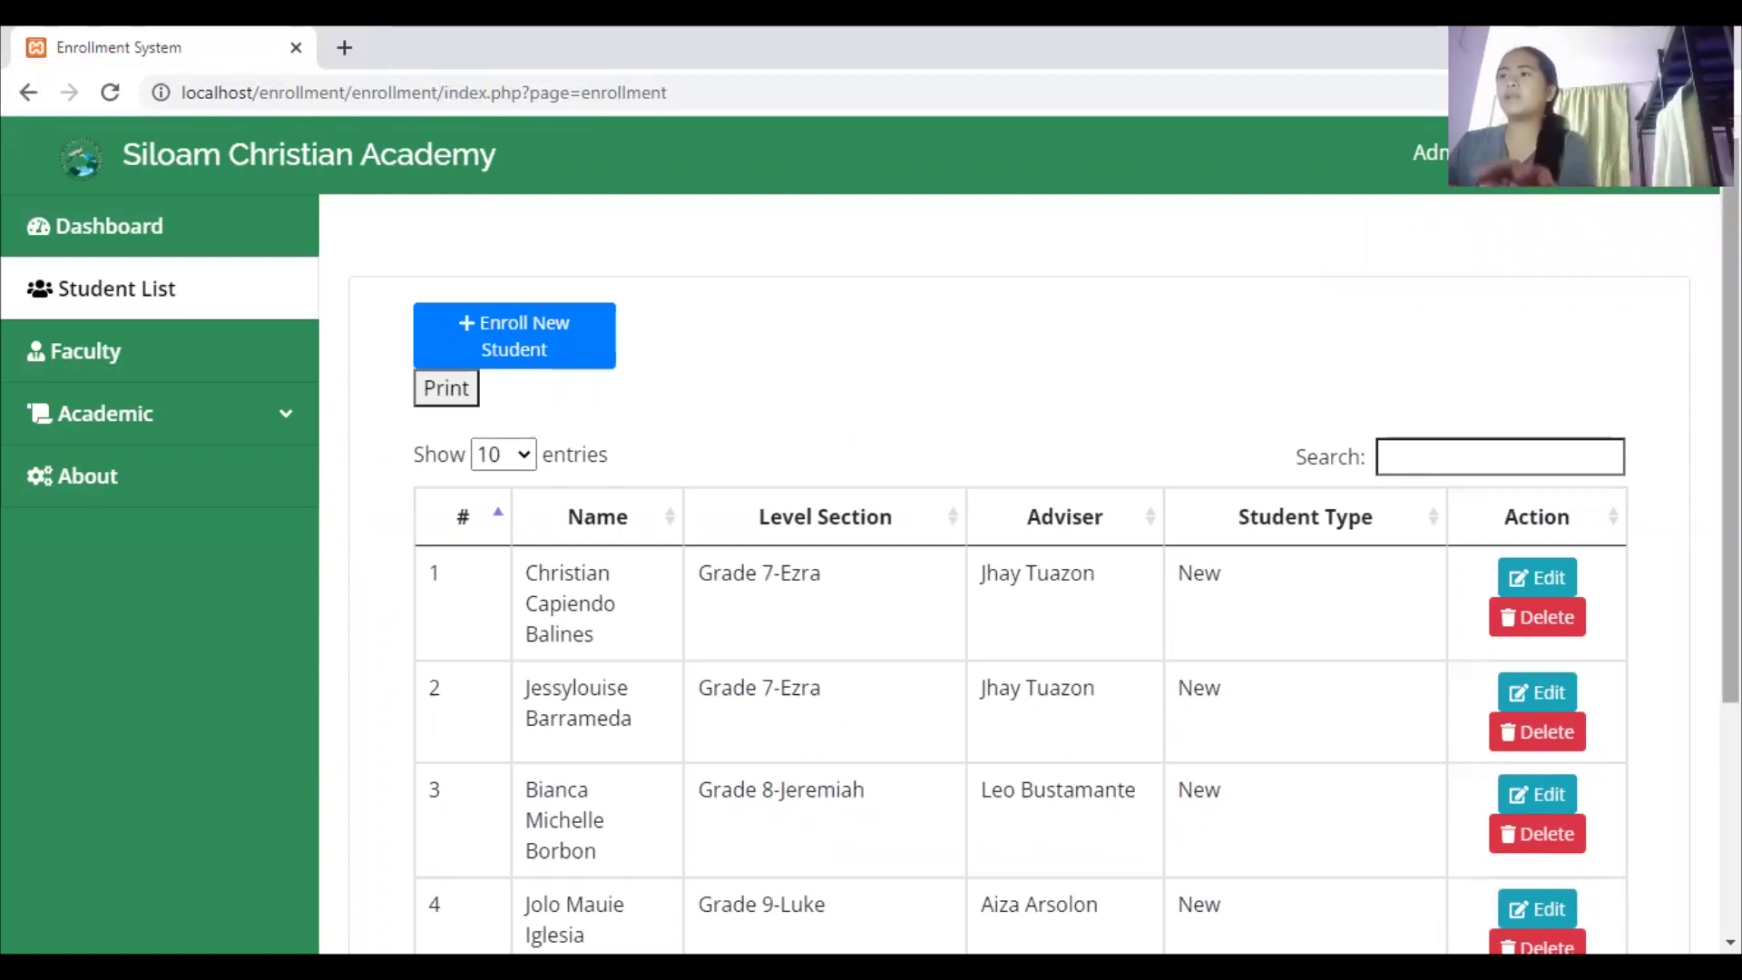
scroll(702, 757, "down", 3)
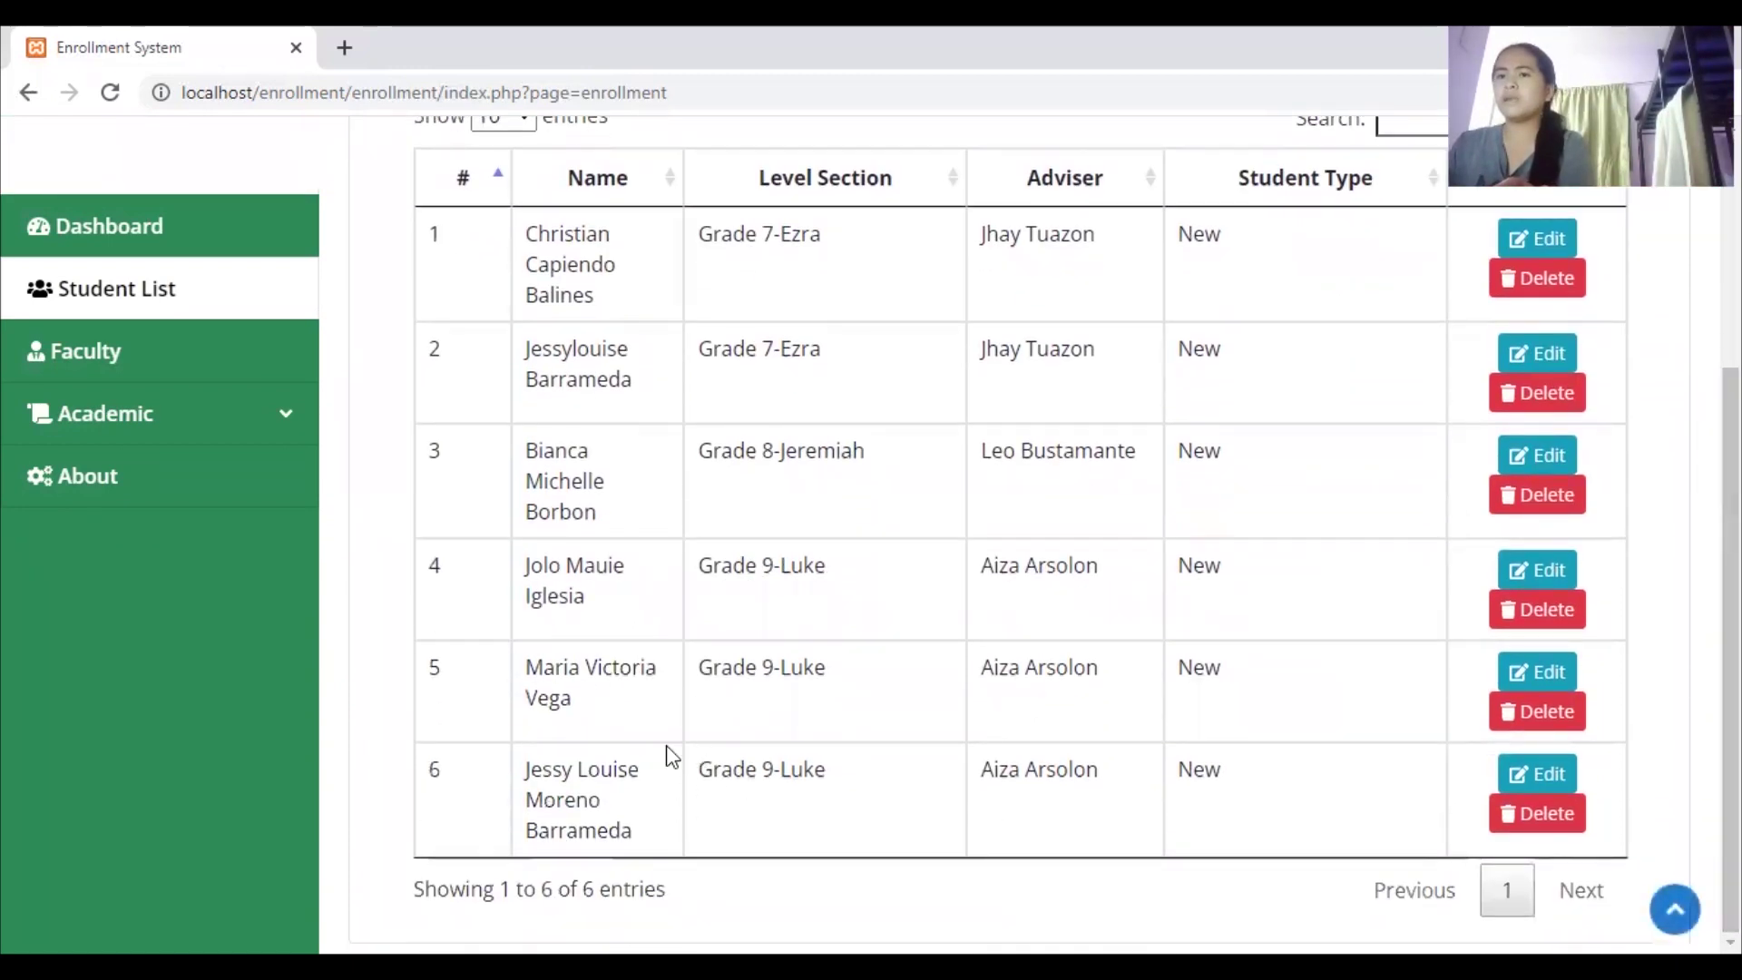
left_click_drag(1730, 508, 1730, 331)
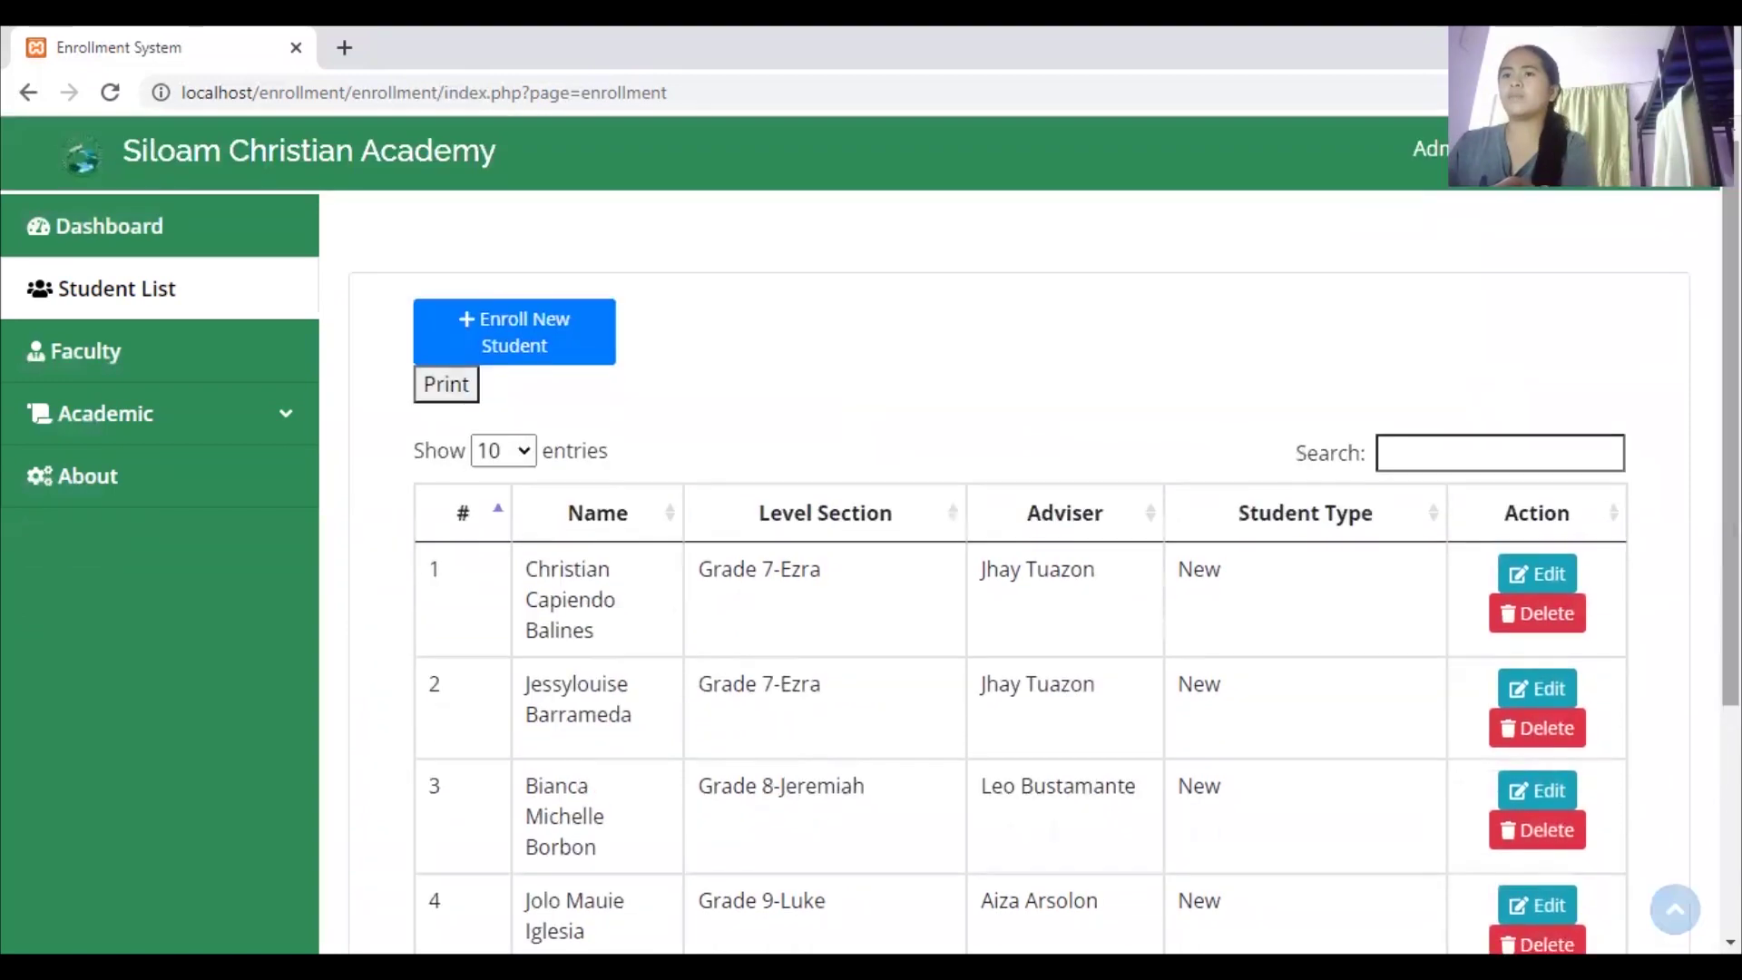
Open a New Faculty form and enter the teacher's first and last name
left_click(226, 371)
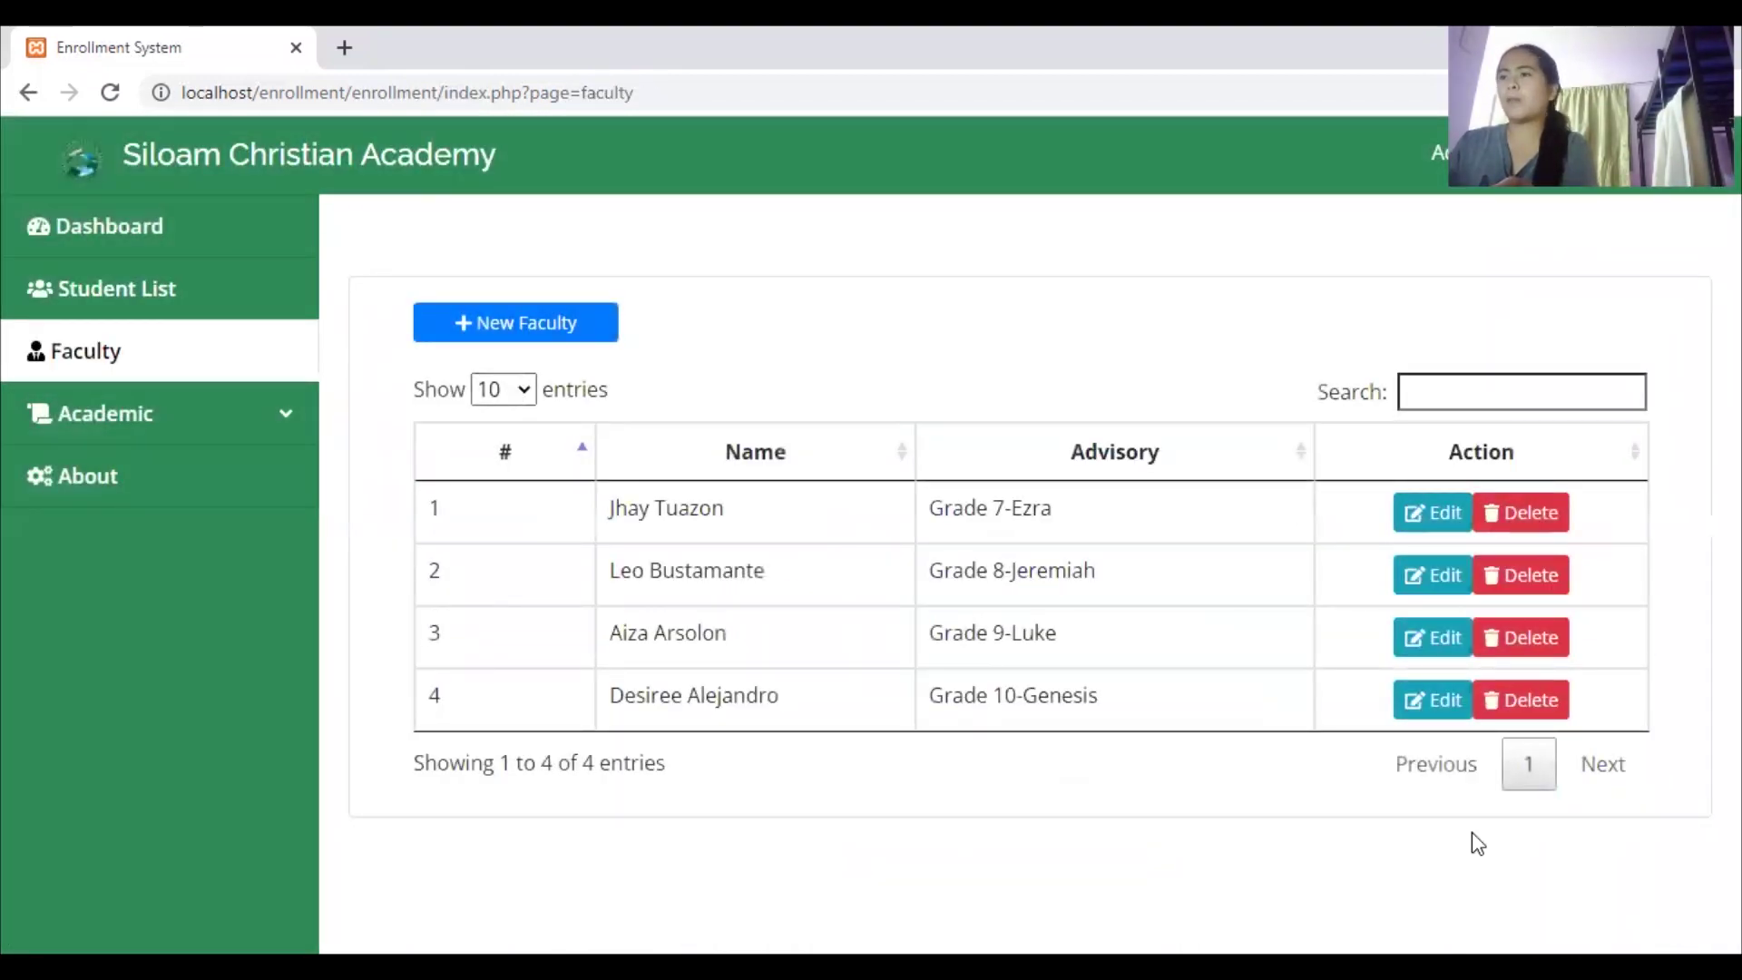
left_click(548, 343)
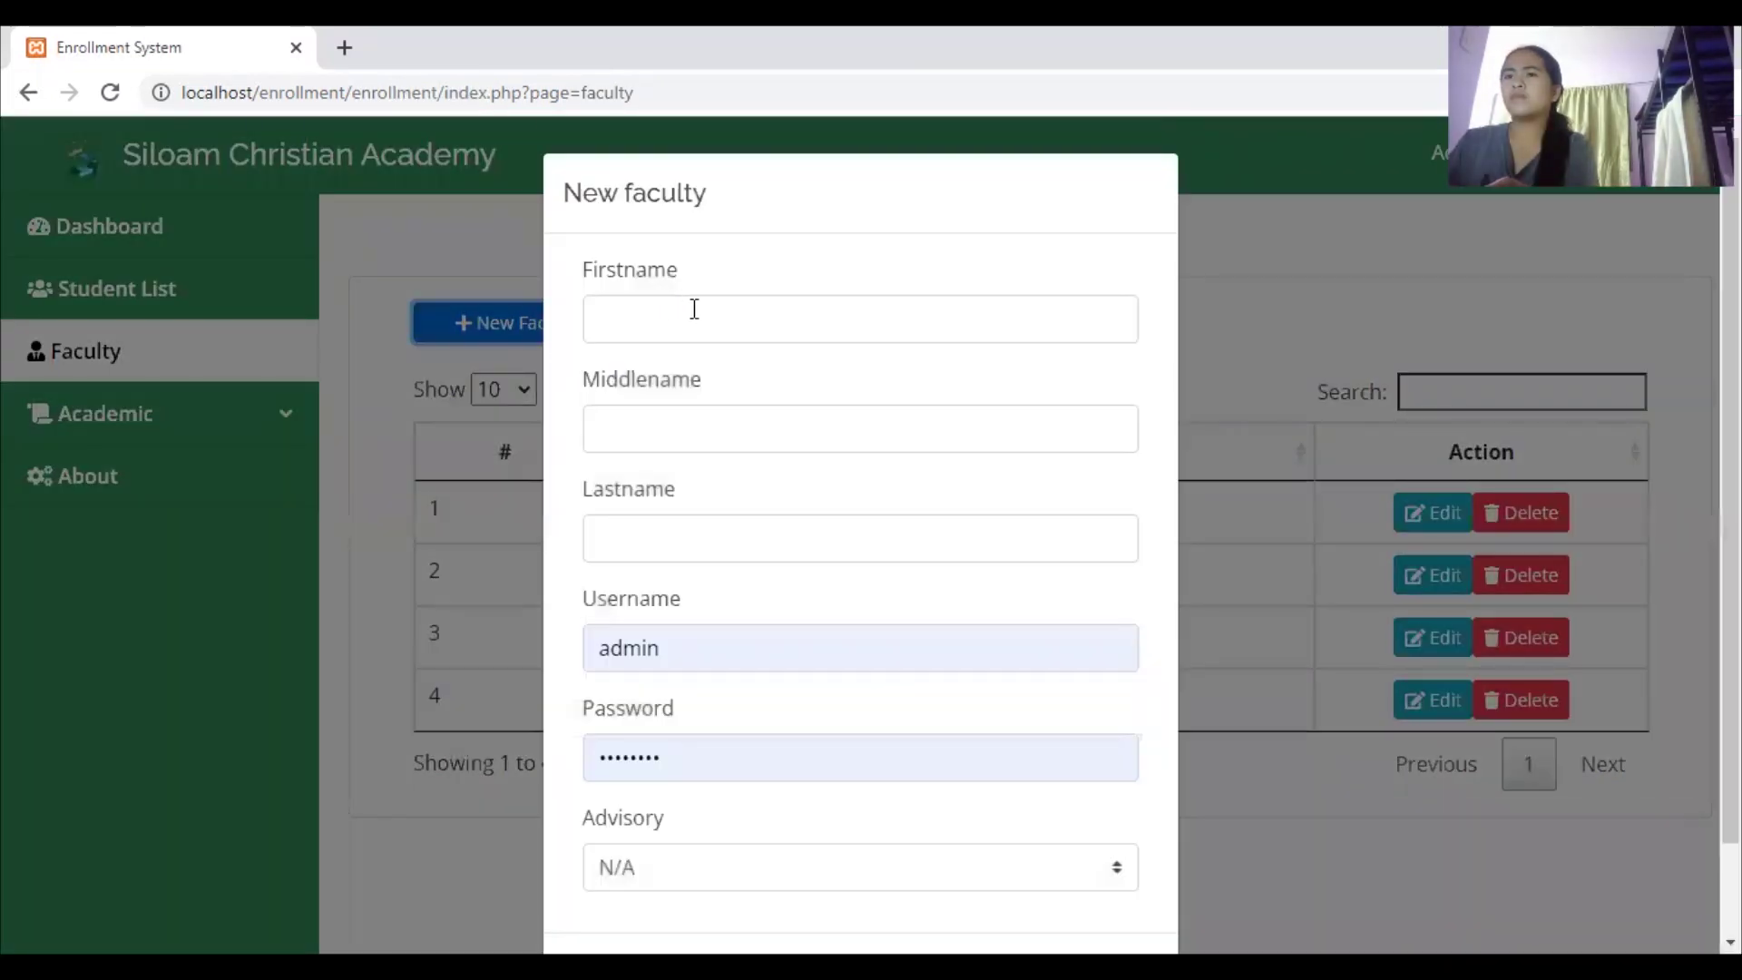
left_click(694, 309)
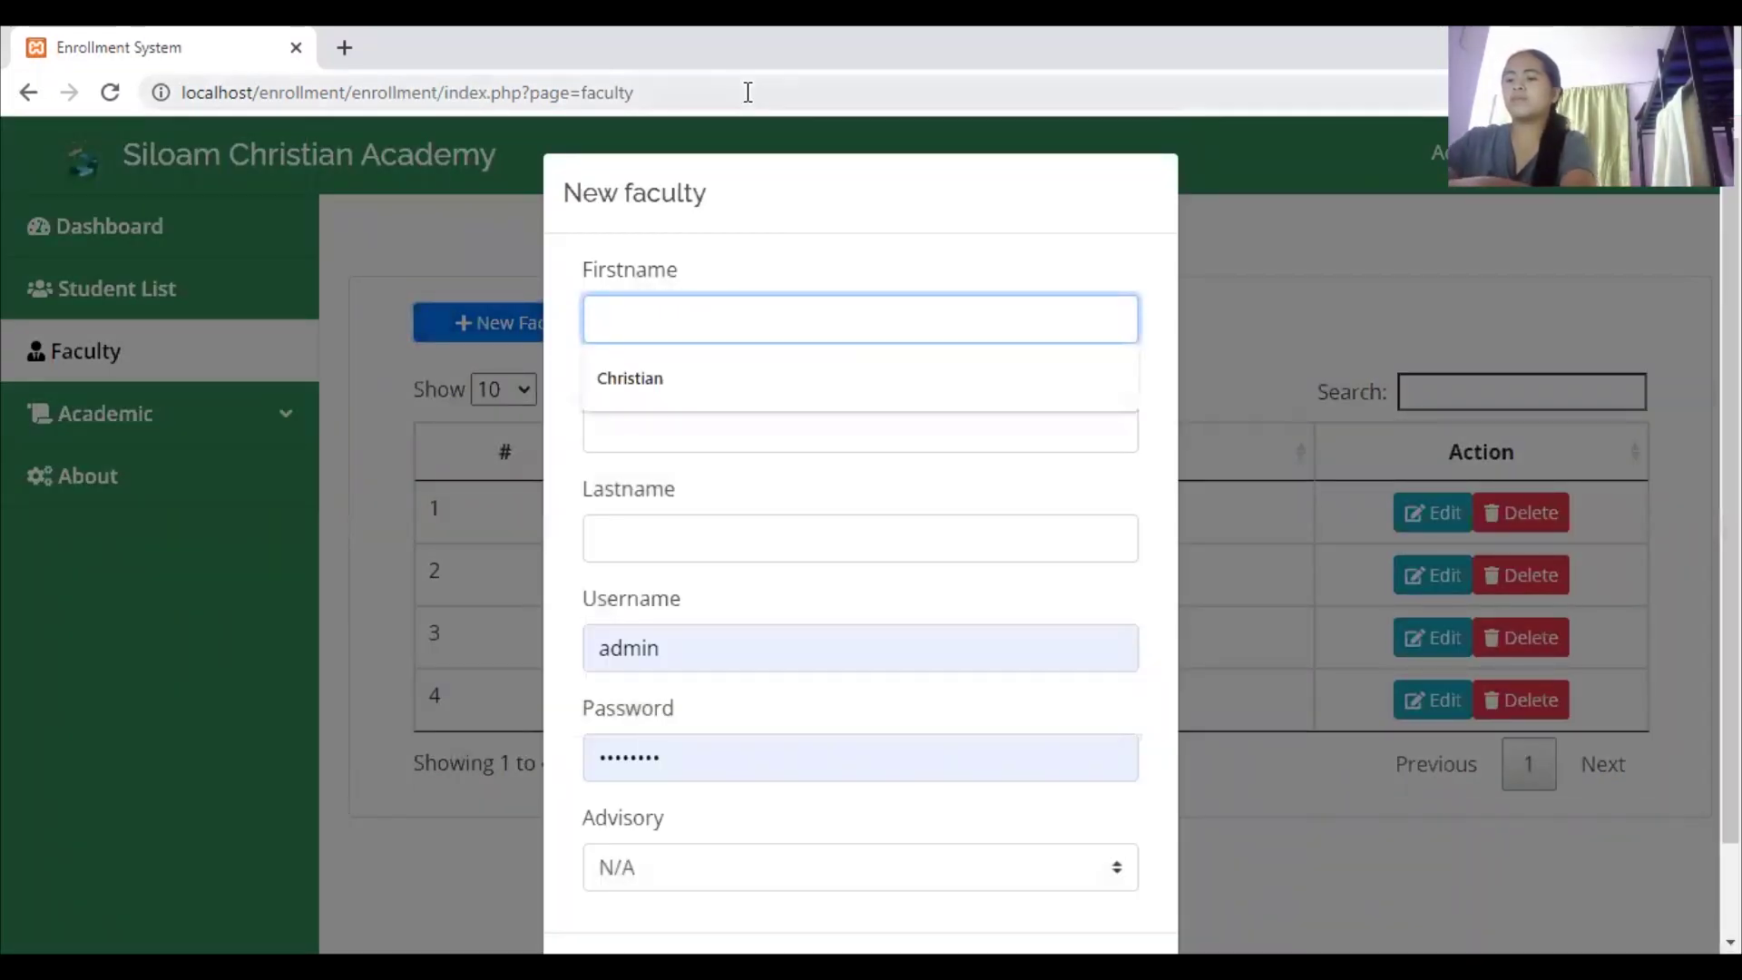
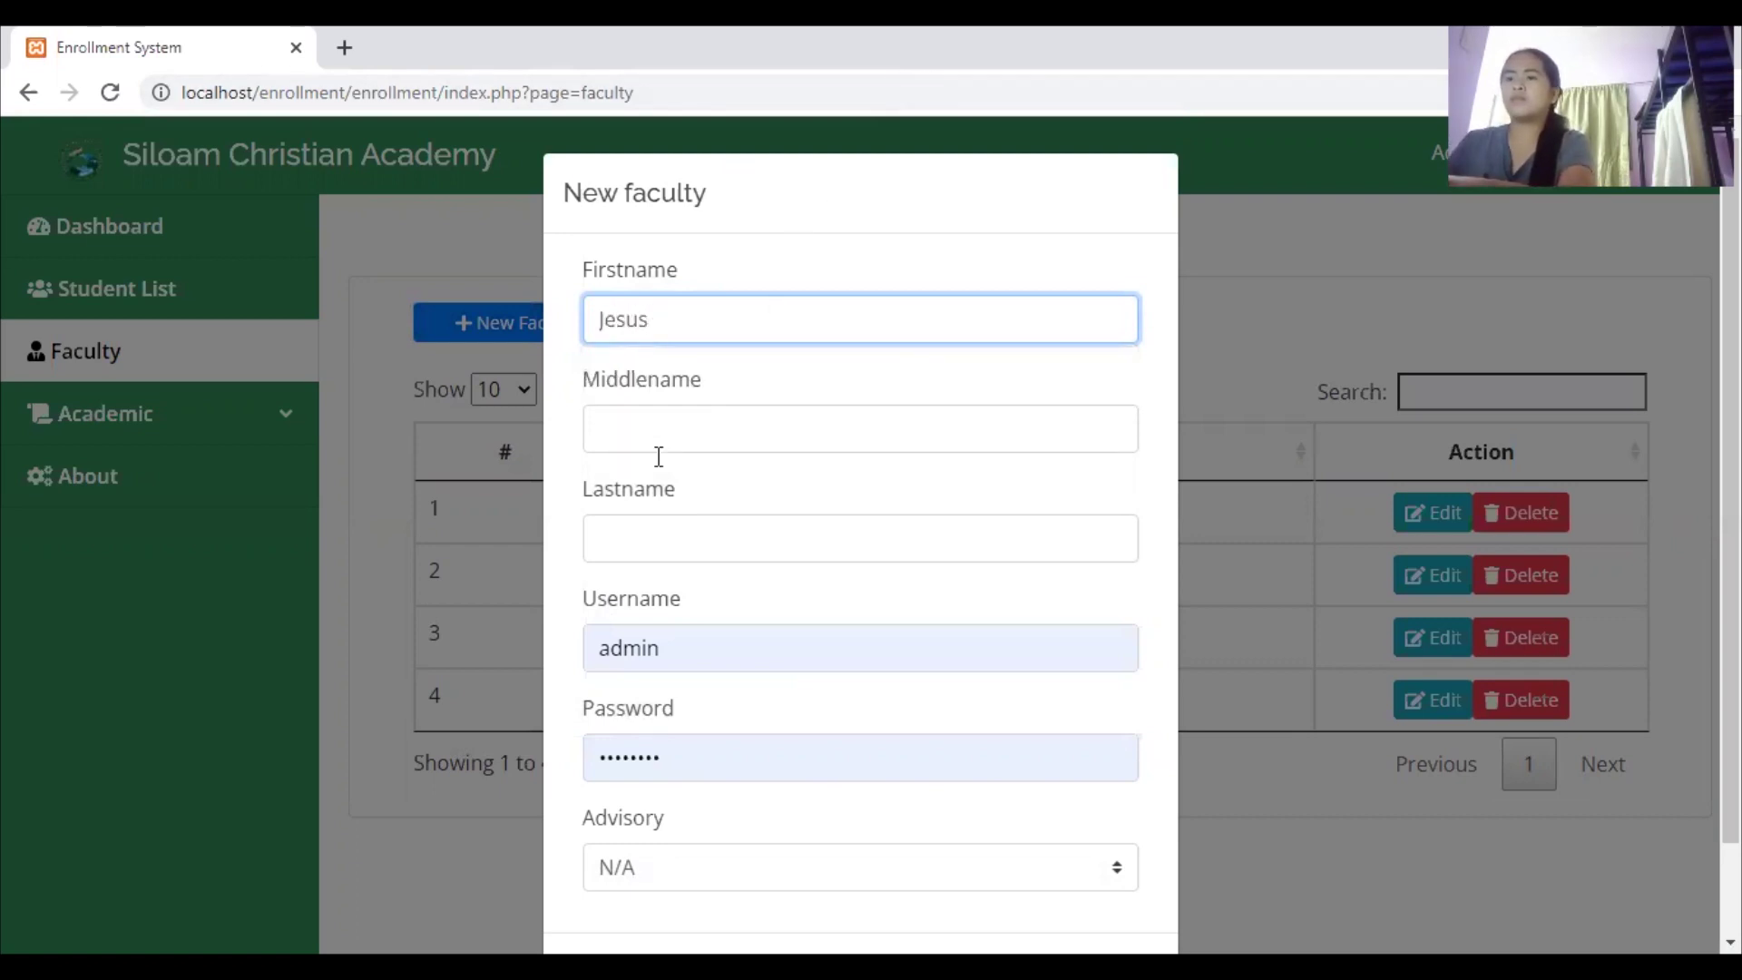
left_click(648, 545)
Replace the autofilled admin username with the teacher's username and set a password
left_click(672, 644)
left_click_drag(672, 645, 572, 645)
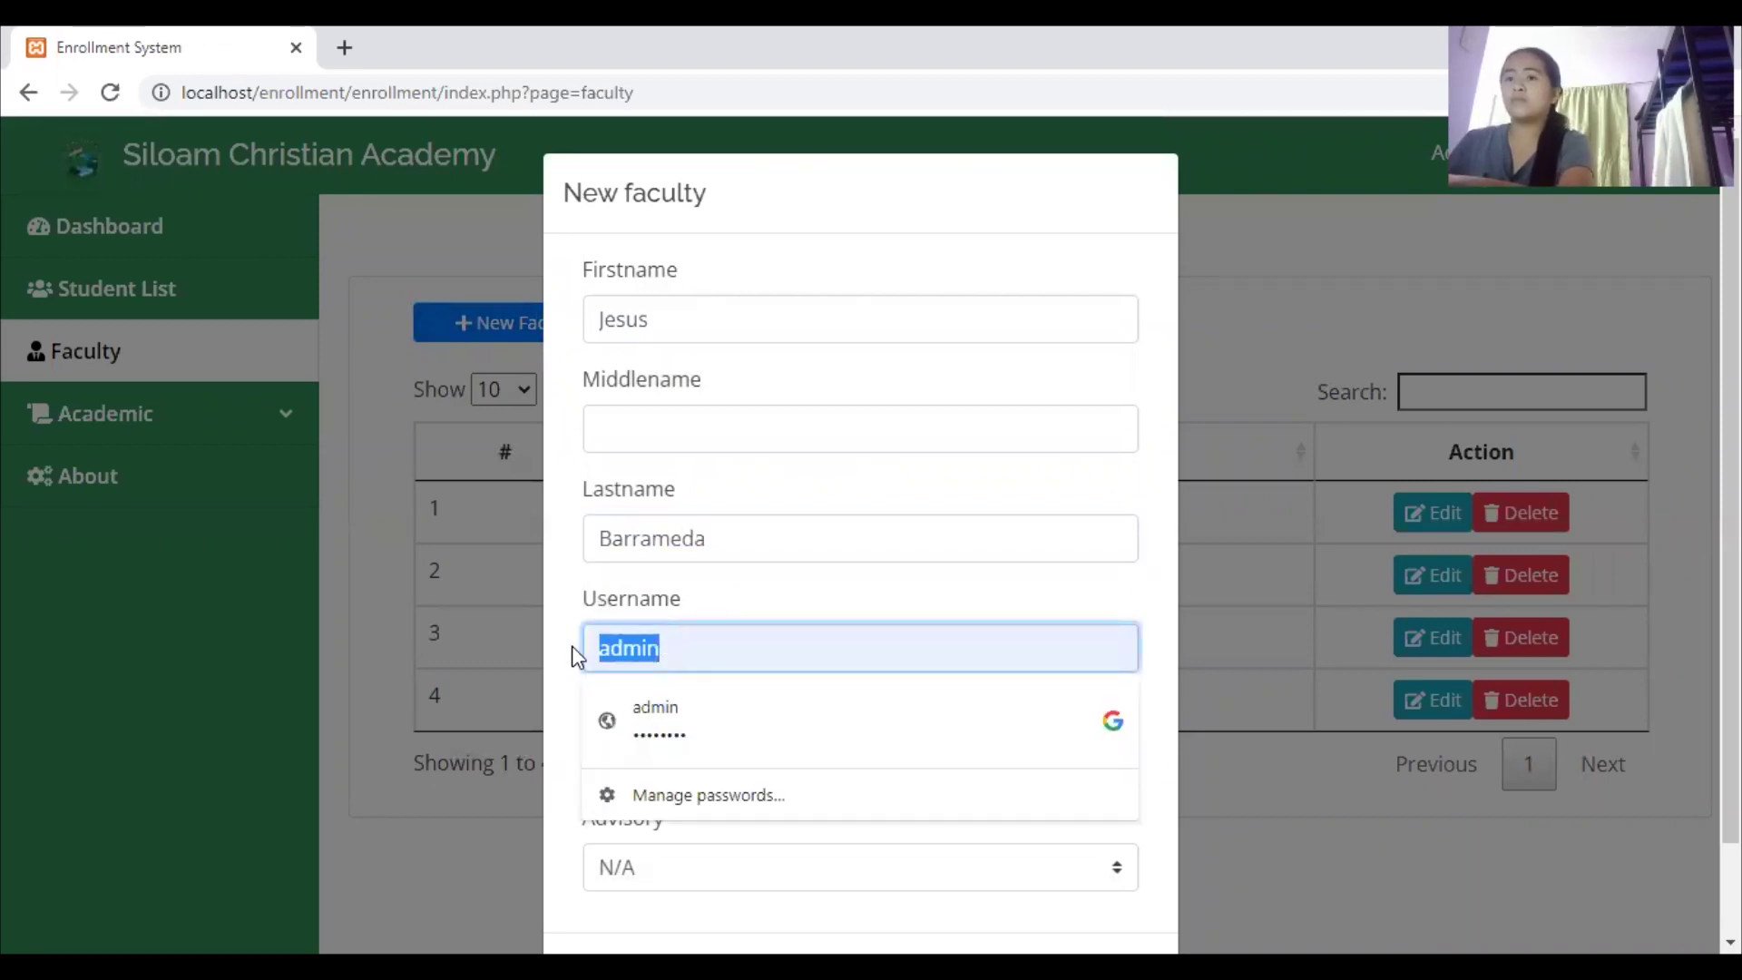
key("BackSpace")
type("barrameda")
left_click(599, 645)
type("j")
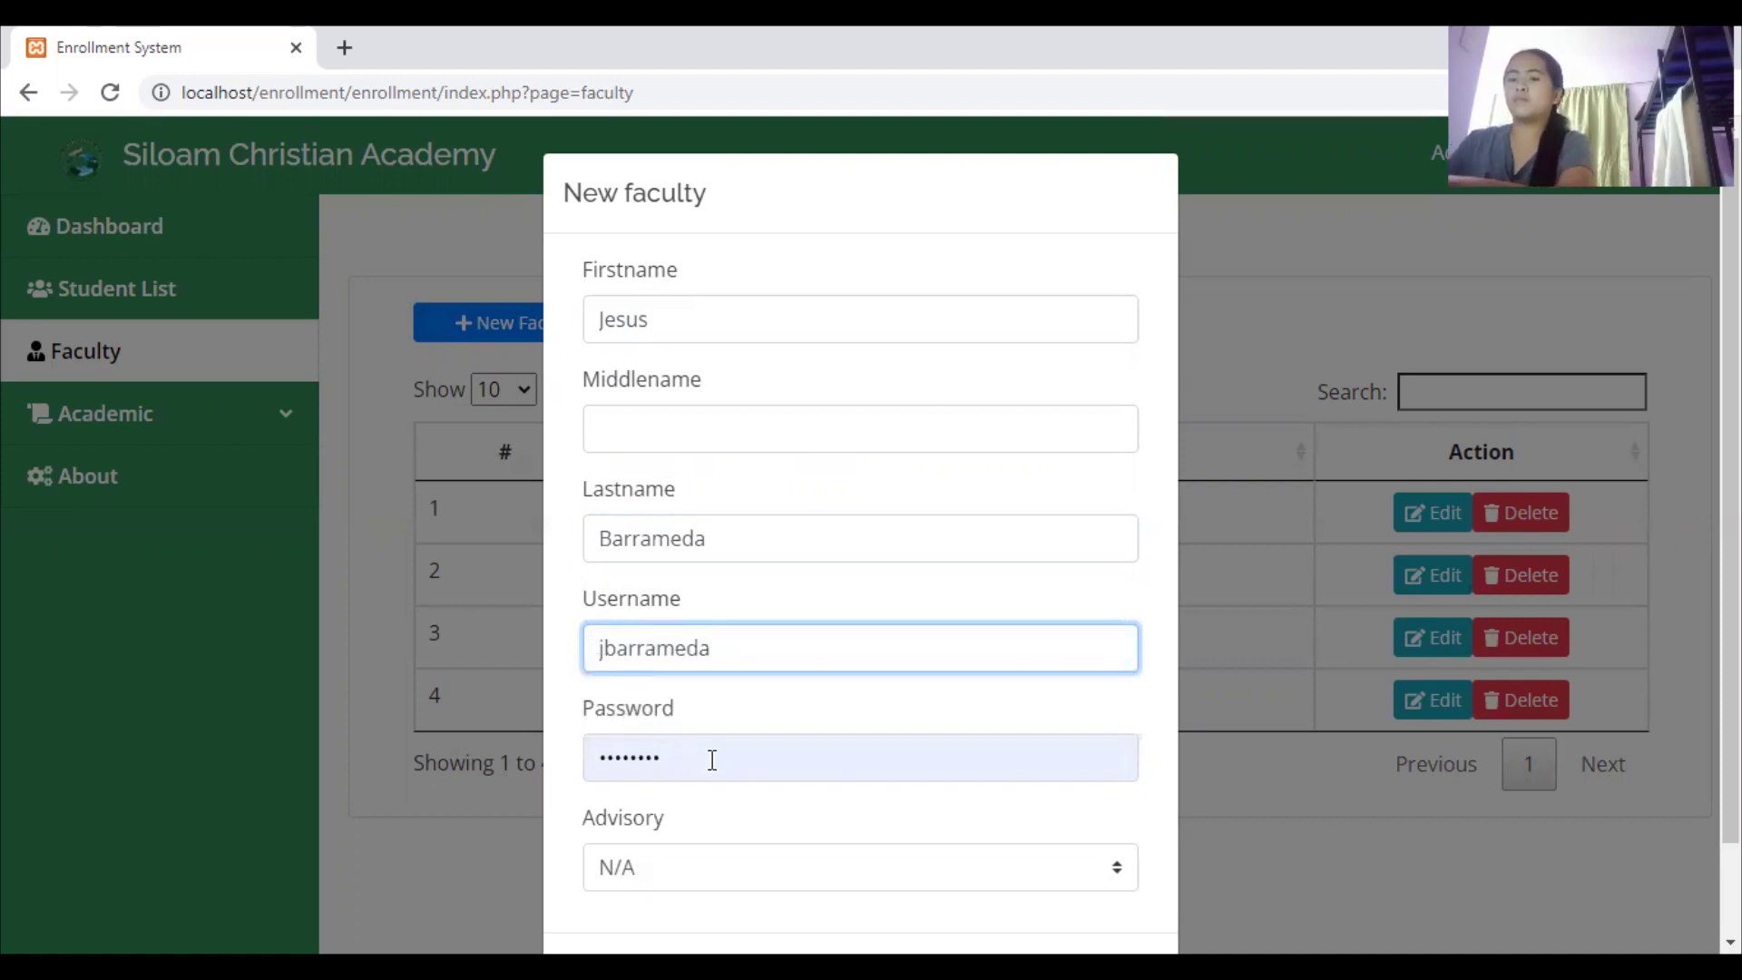
key("Tab")
type("123")
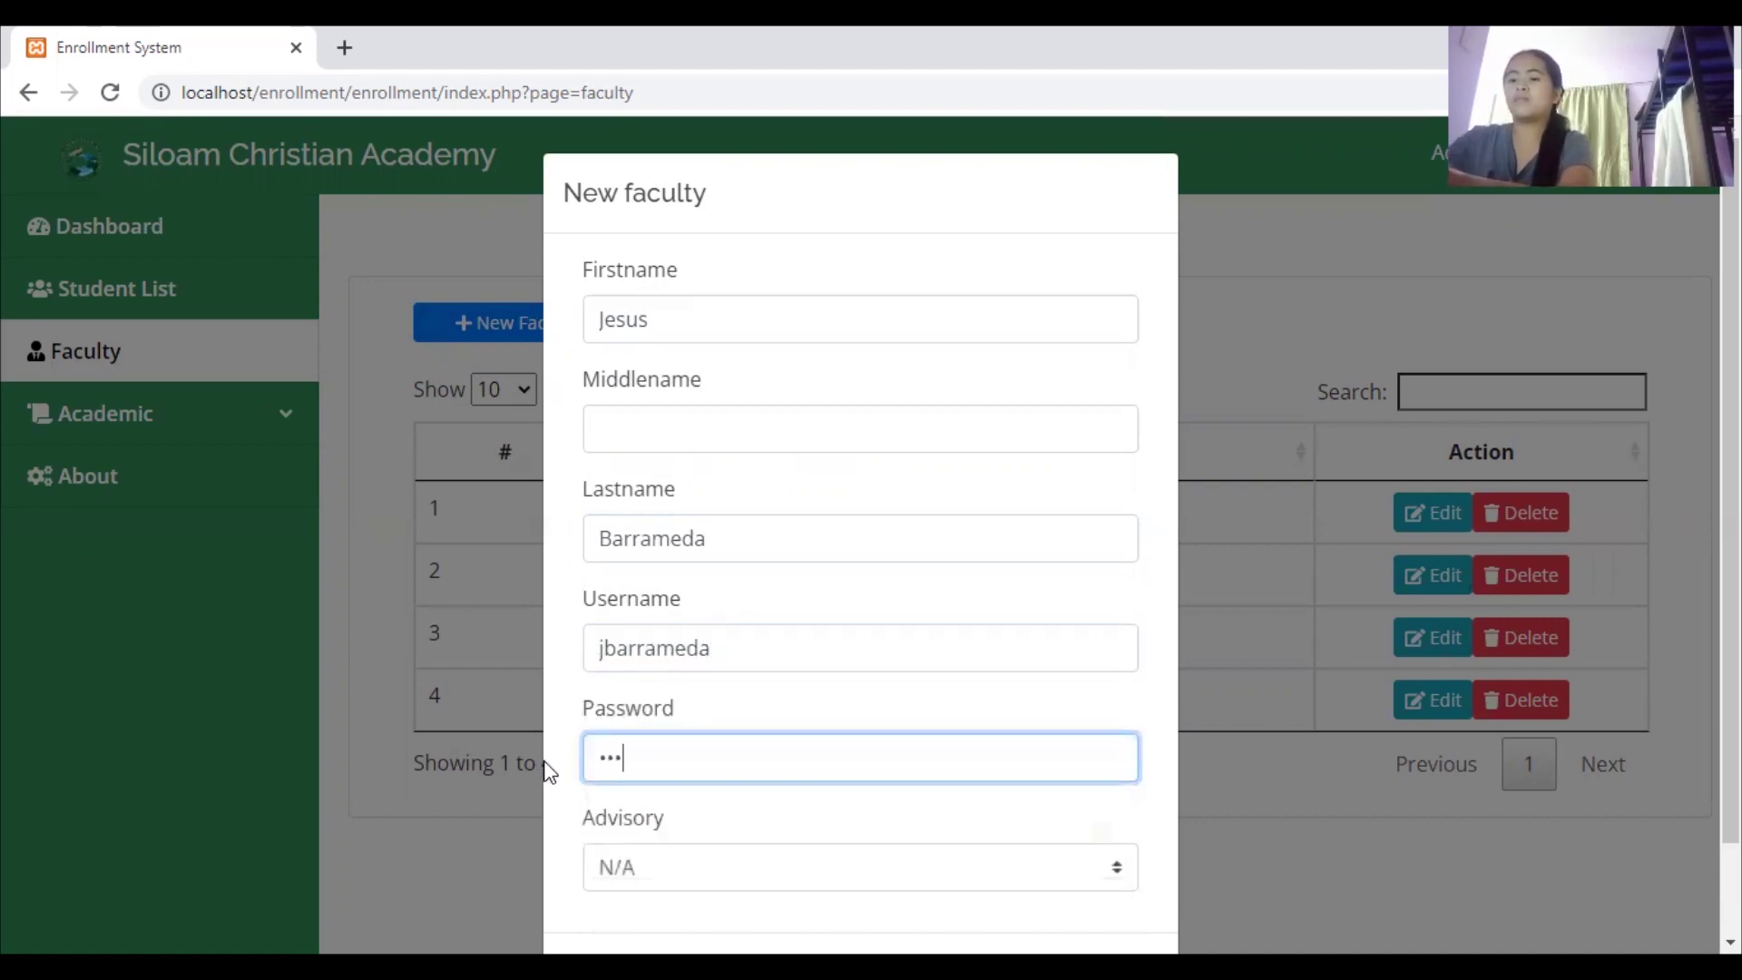
key("BackSpace")
key("BackSpace")
key("BackSpace")
type("1234")
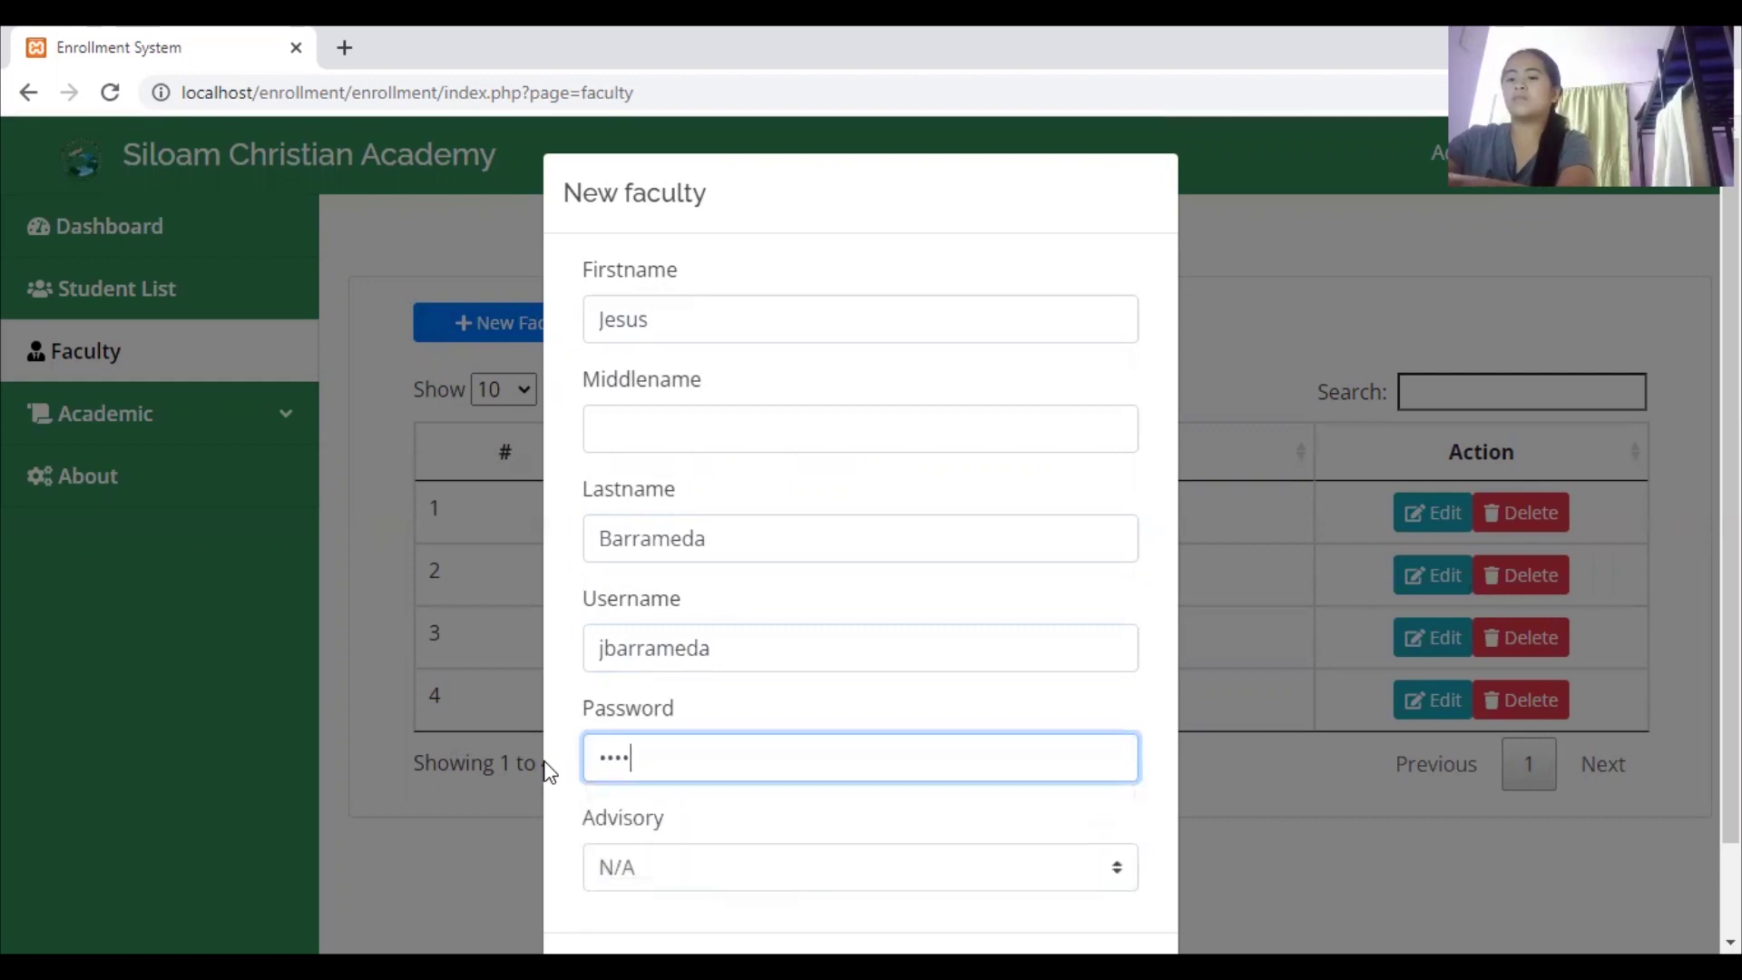
Leave Advisory as N/A and save the new faculty member
left_click(737, 873)
left_click(639, 907)
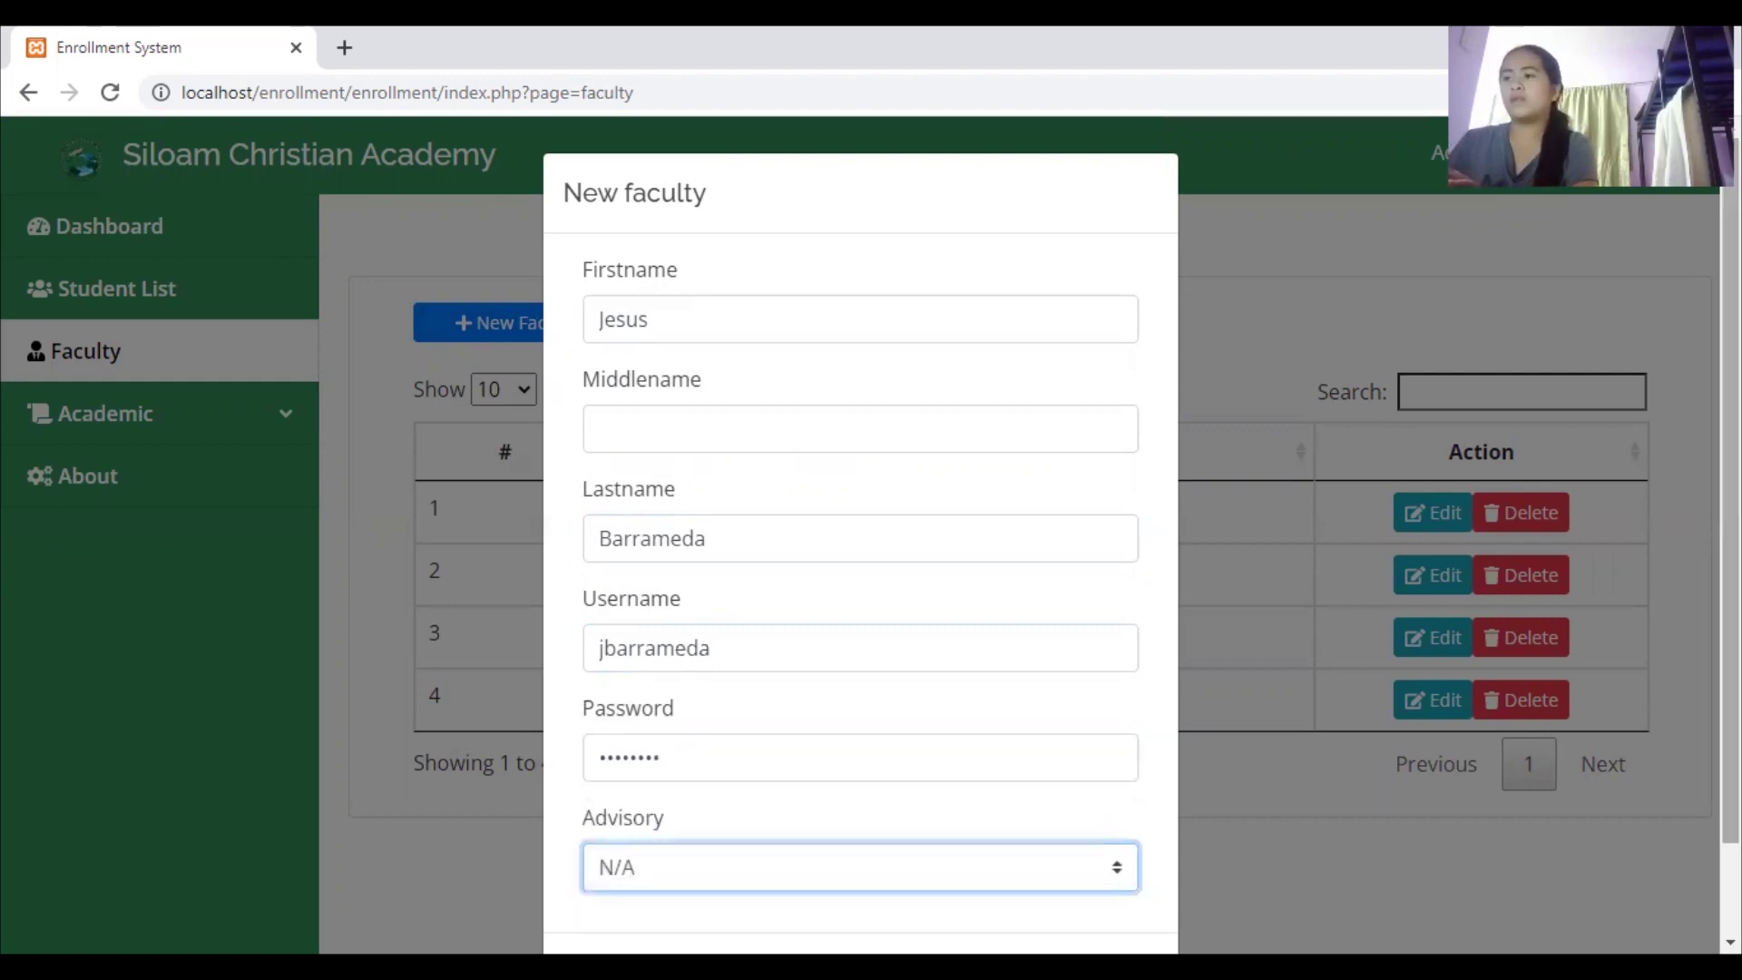
scroll(851, 754, "down", 2)
left_click(667, 780)
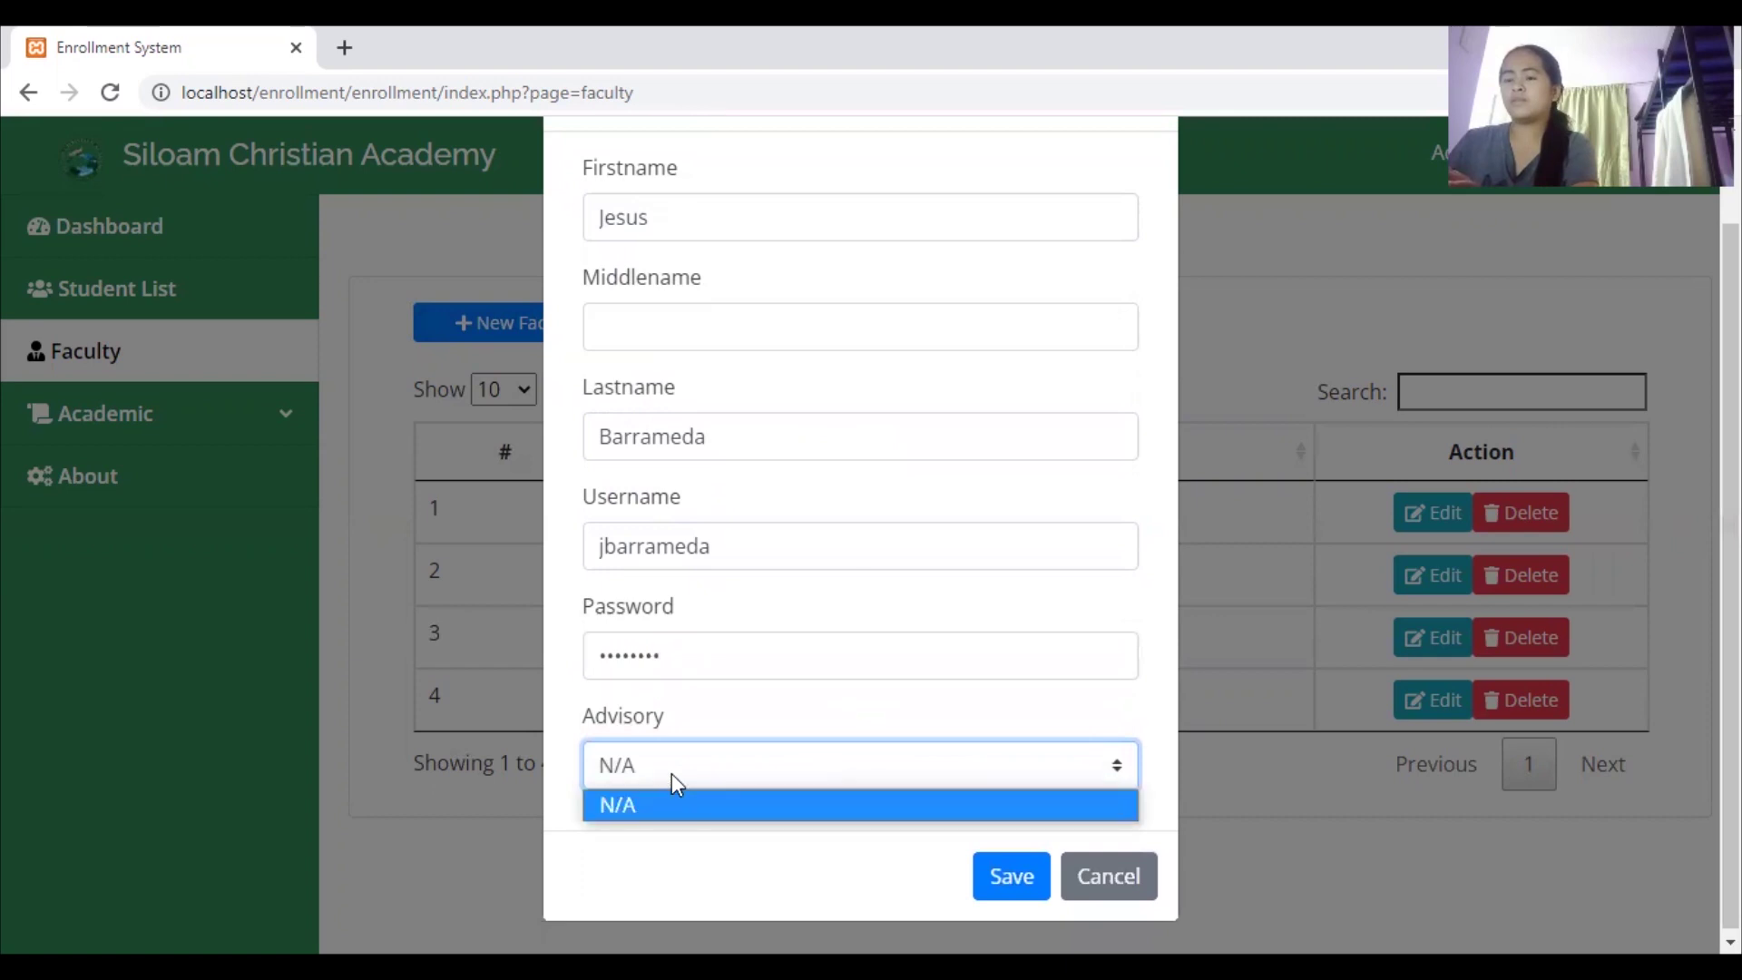
left_click(672, 772)
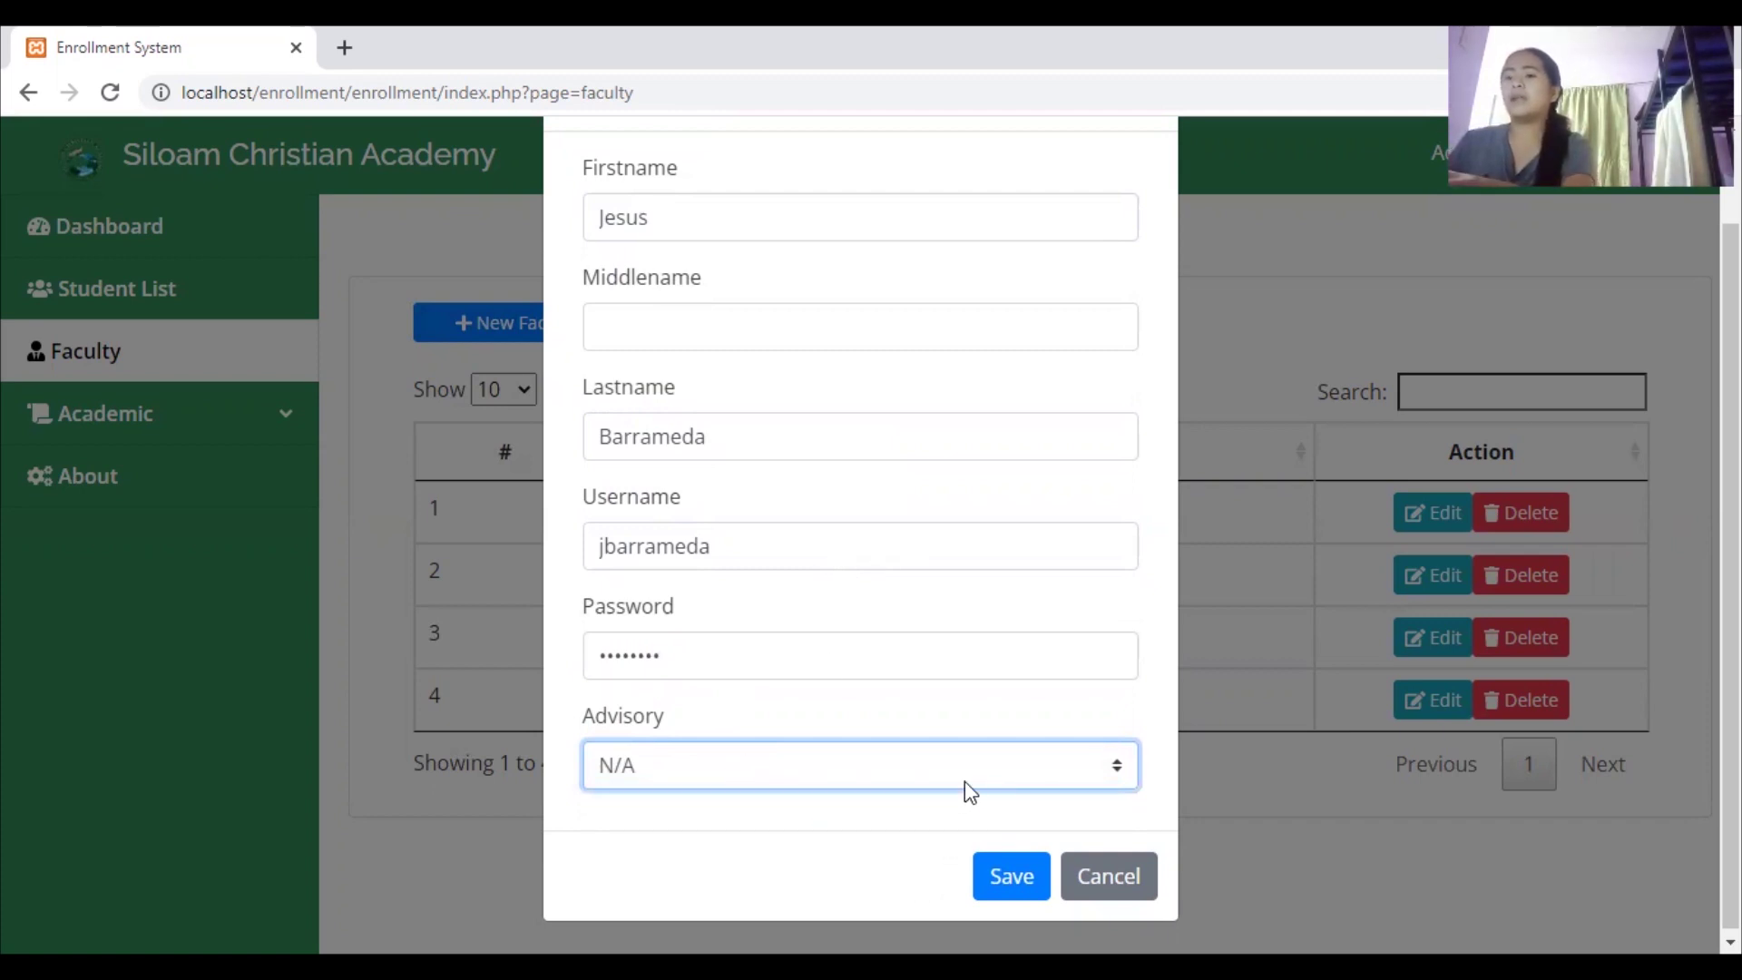
left_click(1001, 889)
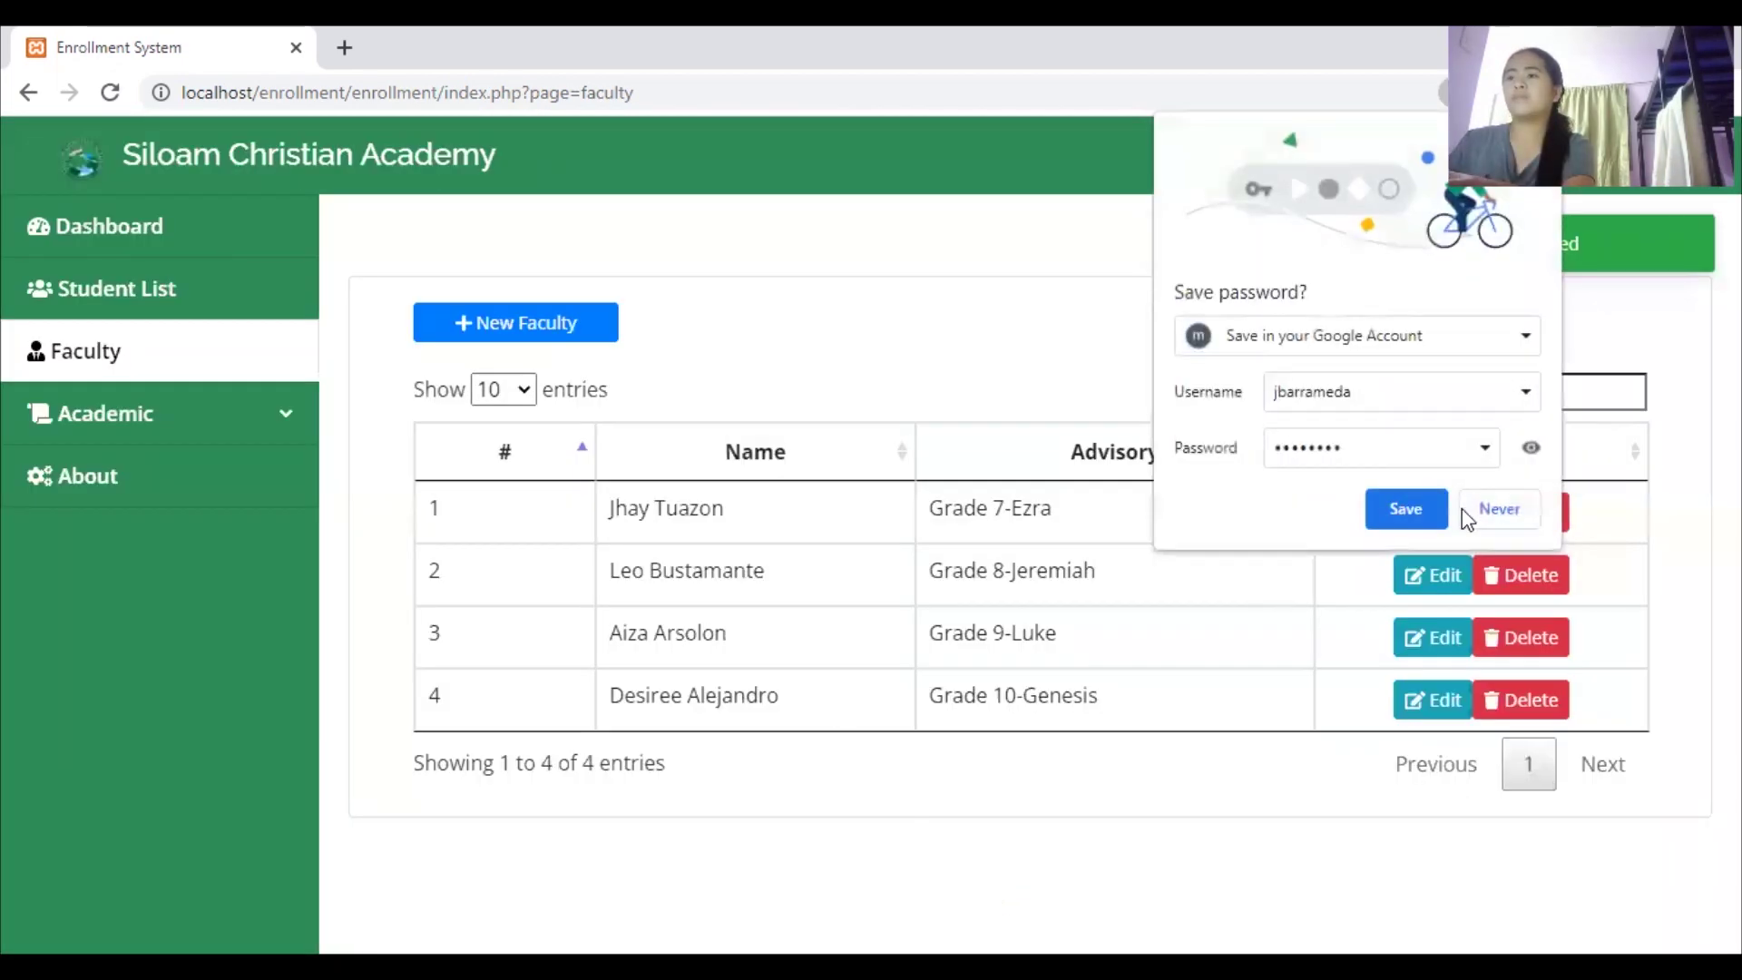
left_click(853, 526)
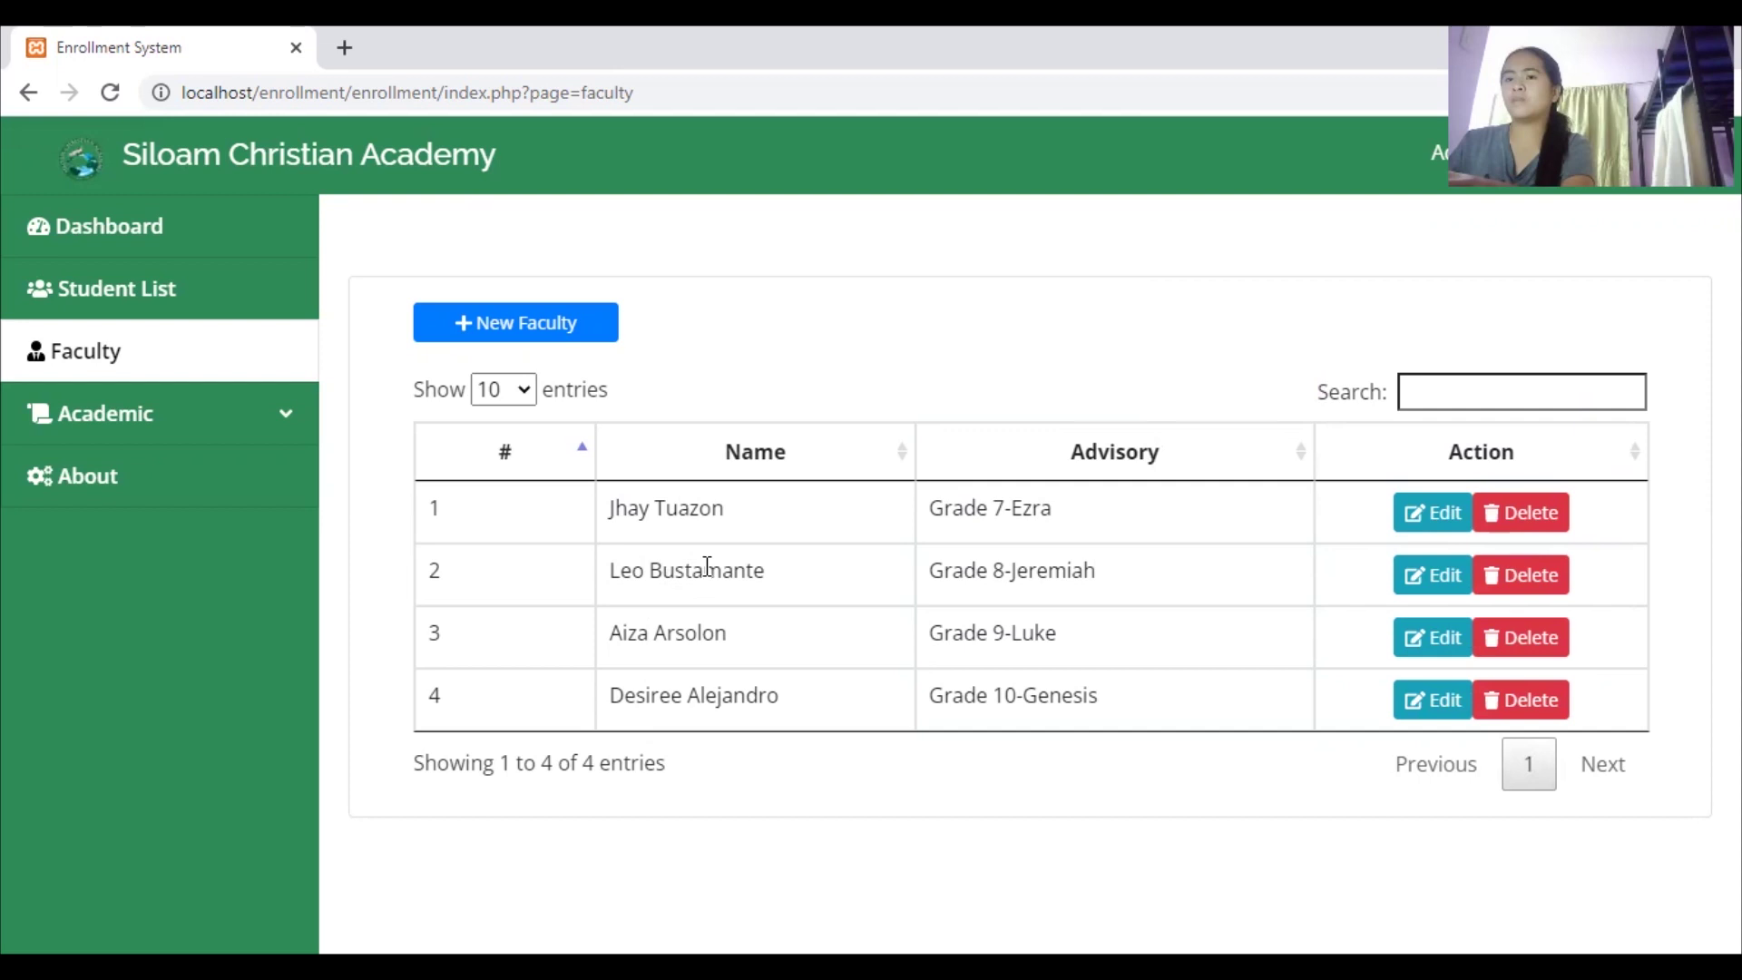
right_click(916, 326)
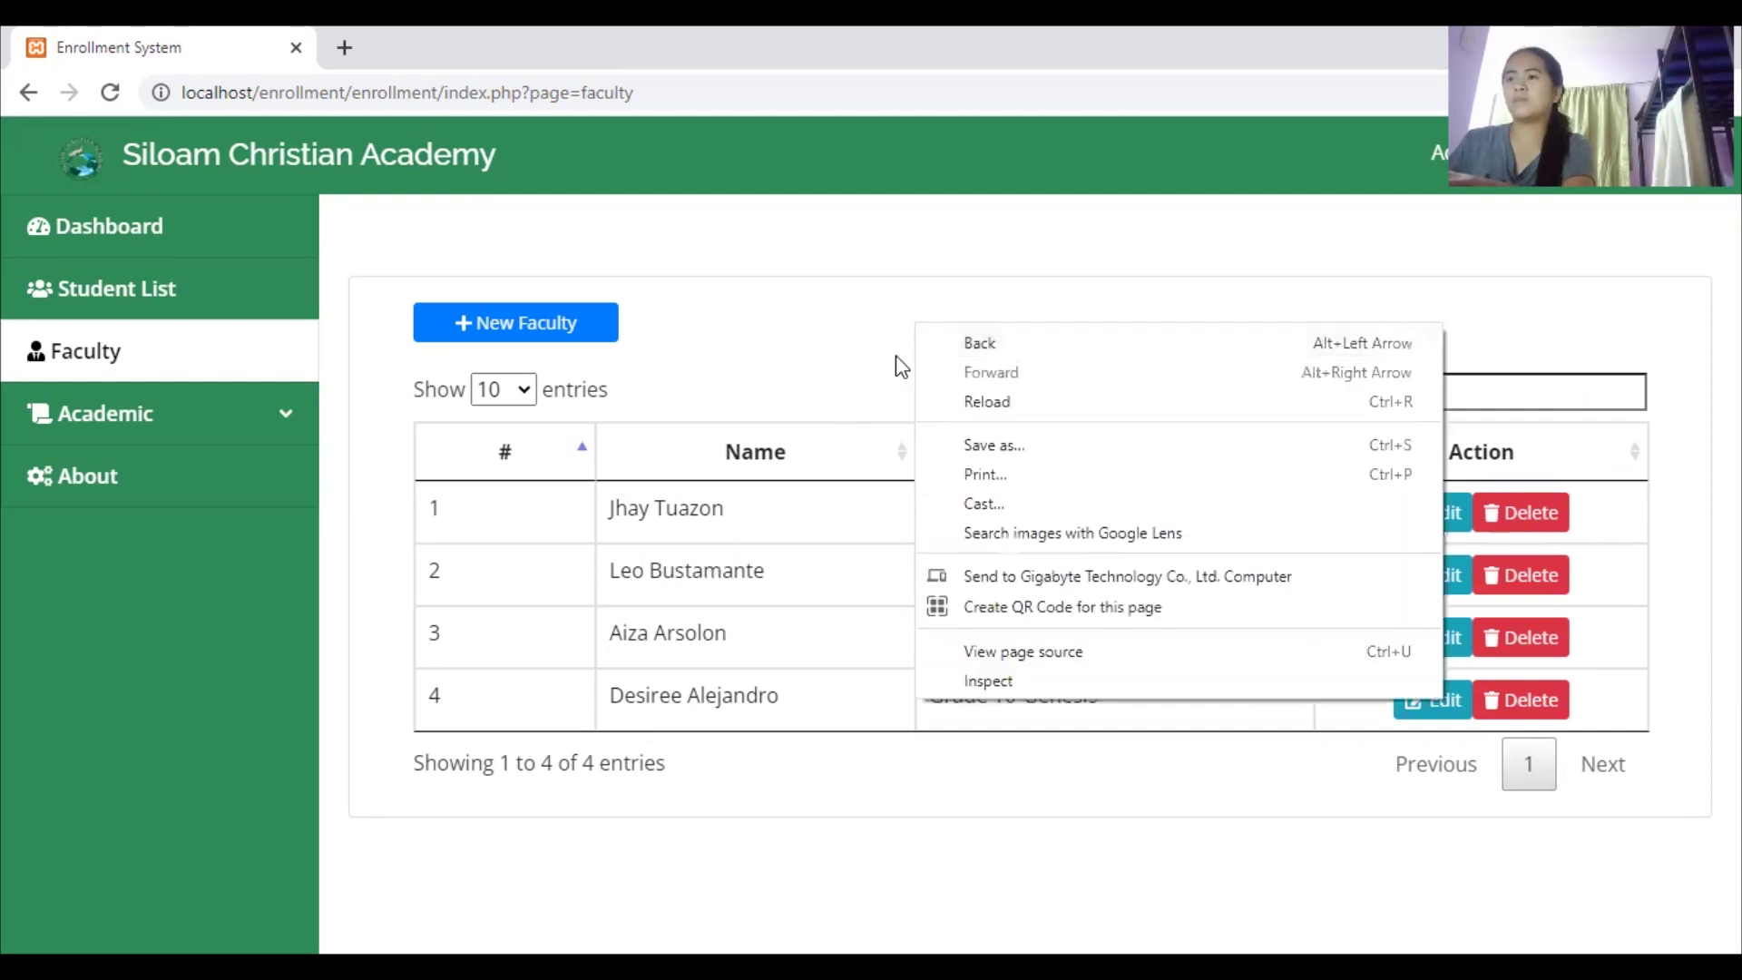
left_click(898, 366)
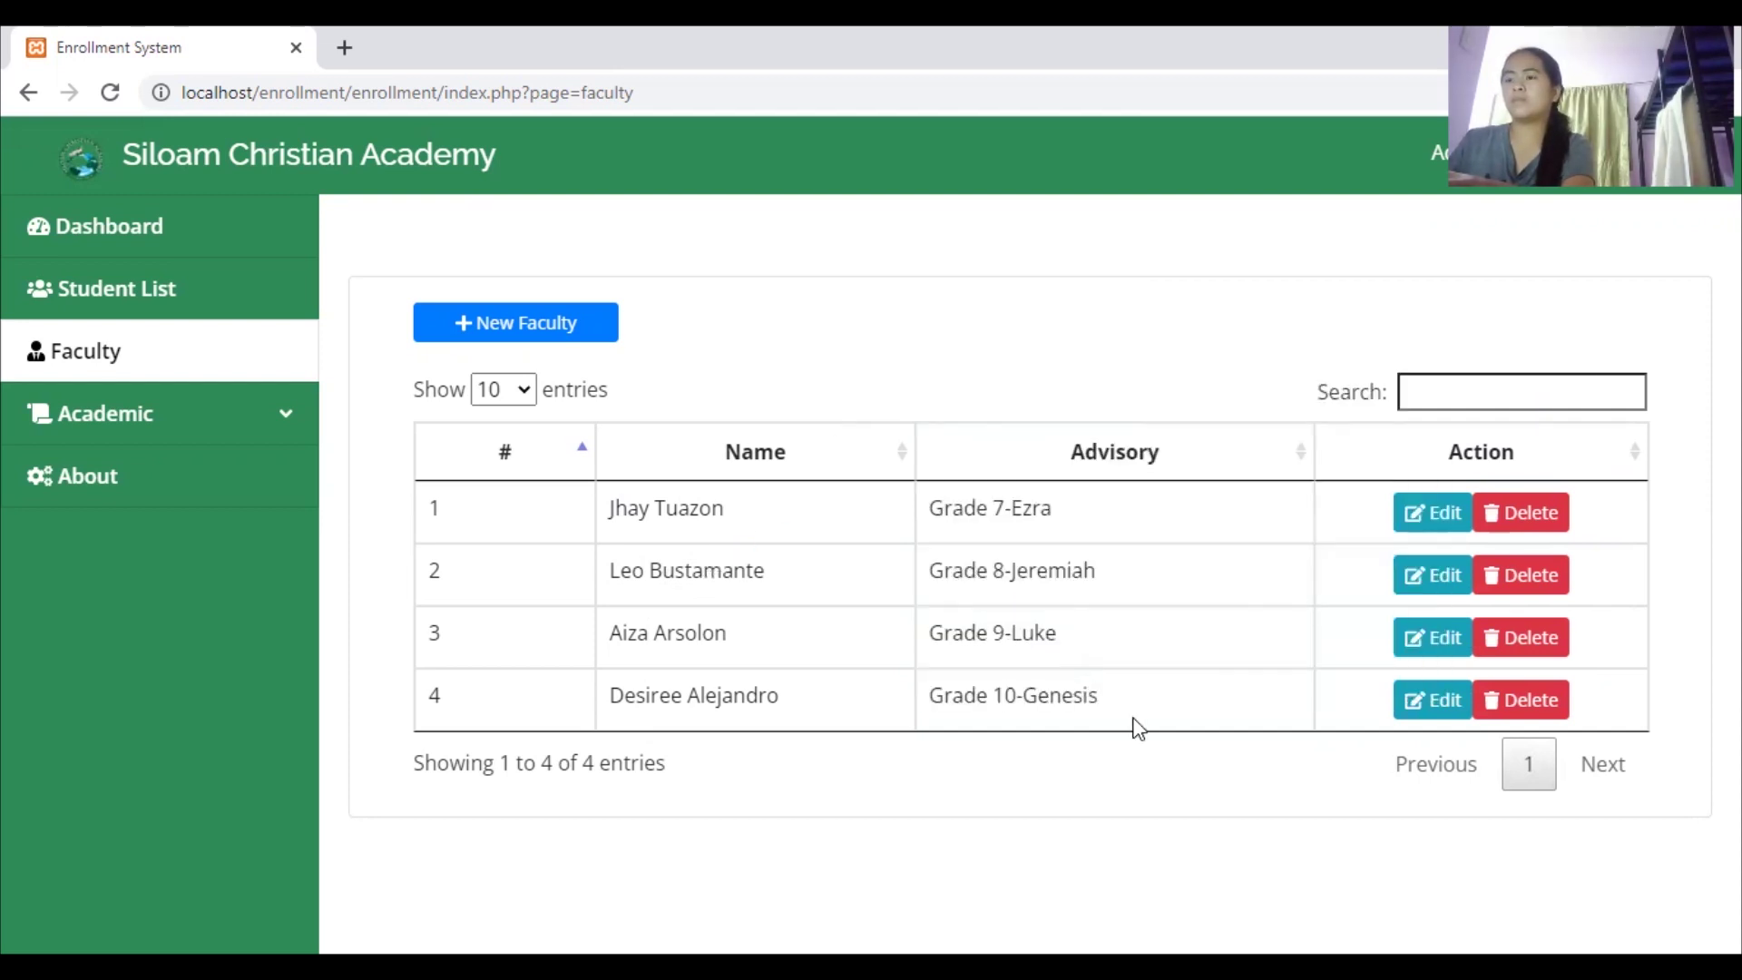
left_click(528, 324)
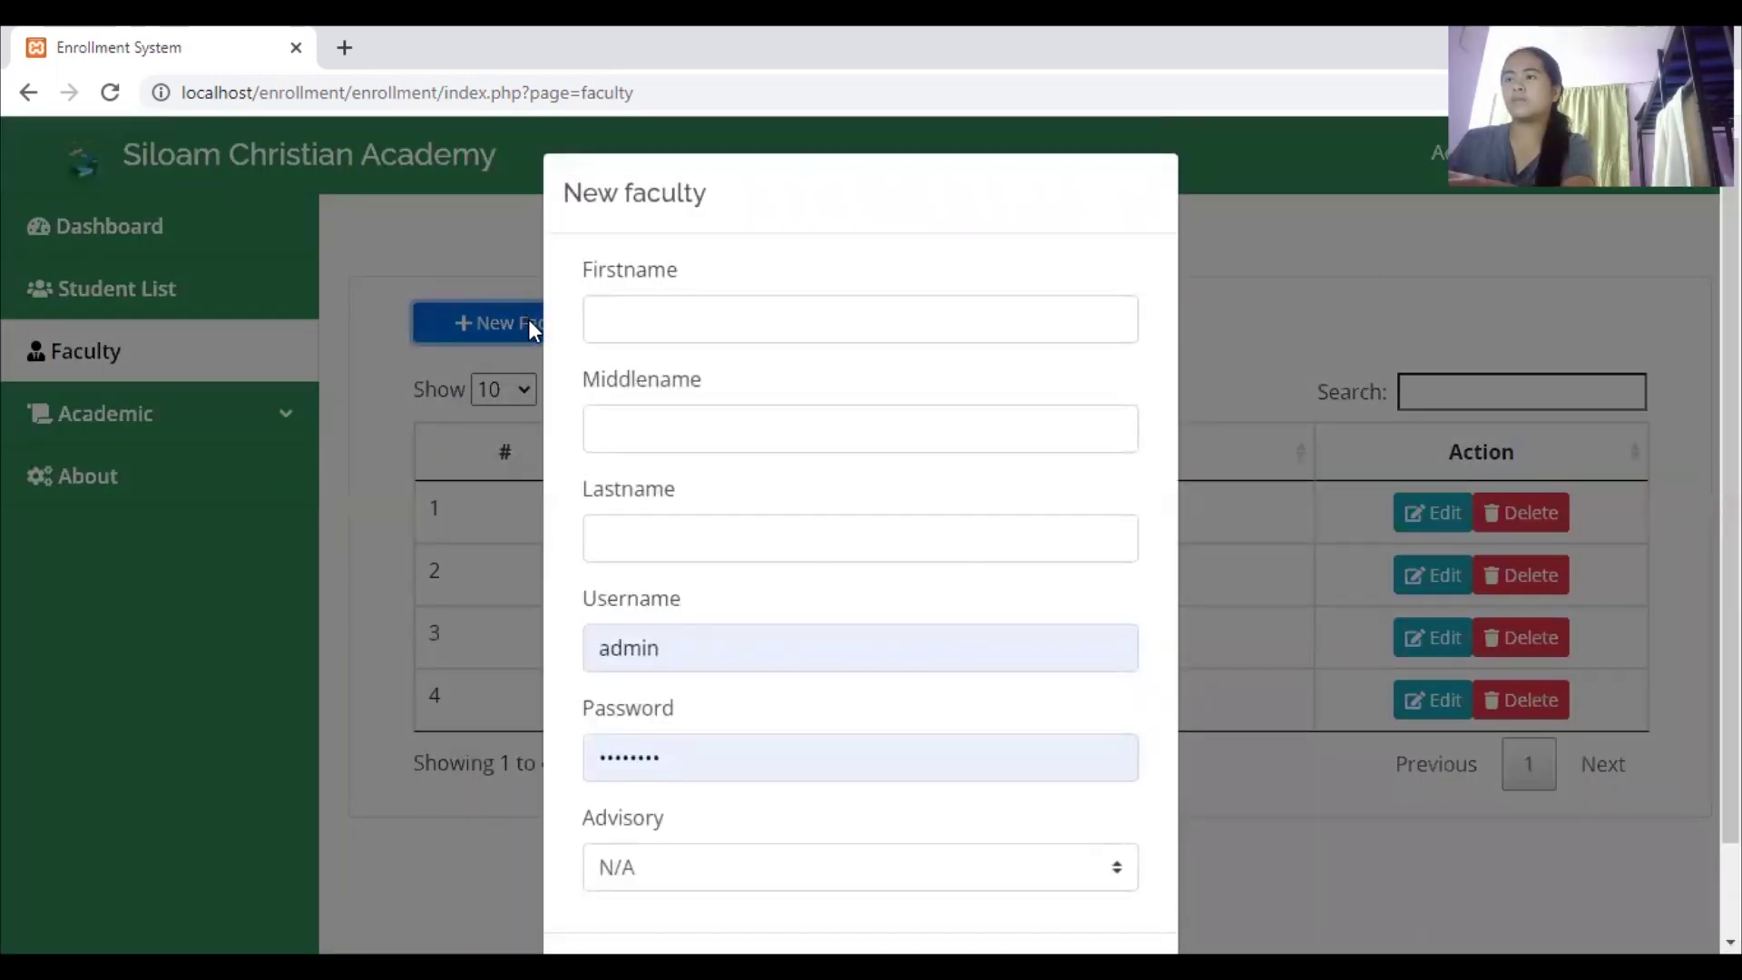
scroll(1361, 654, "down", 1)
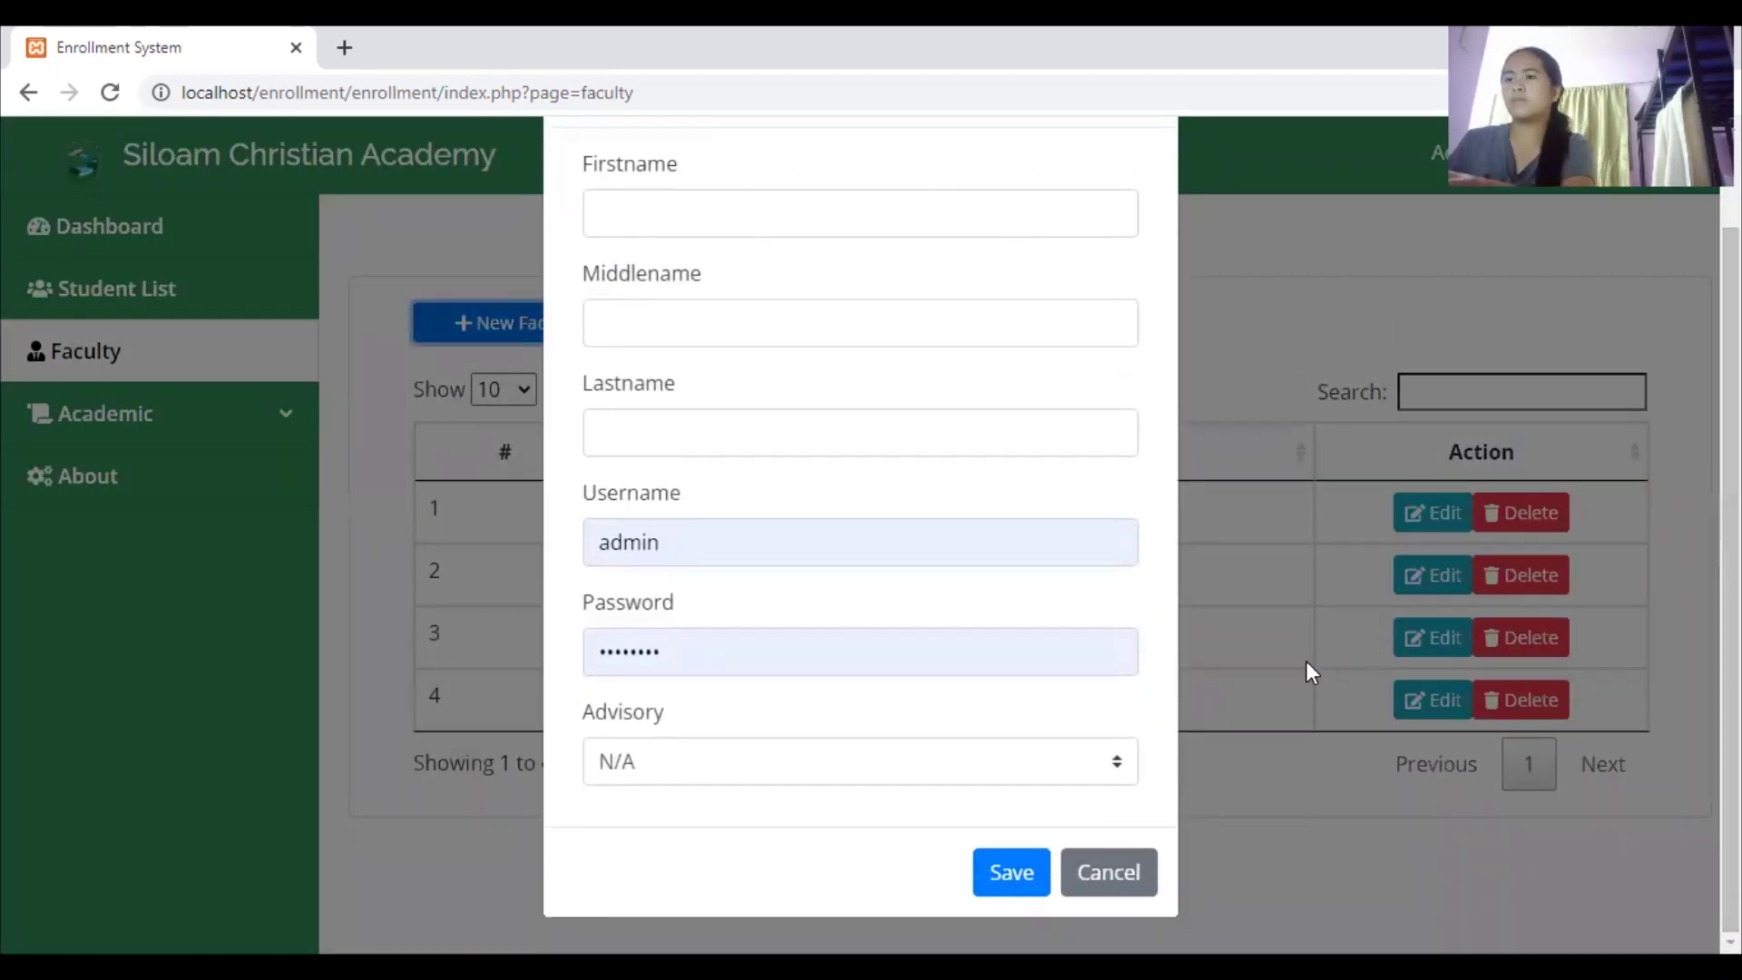
left_click(1109, 873)
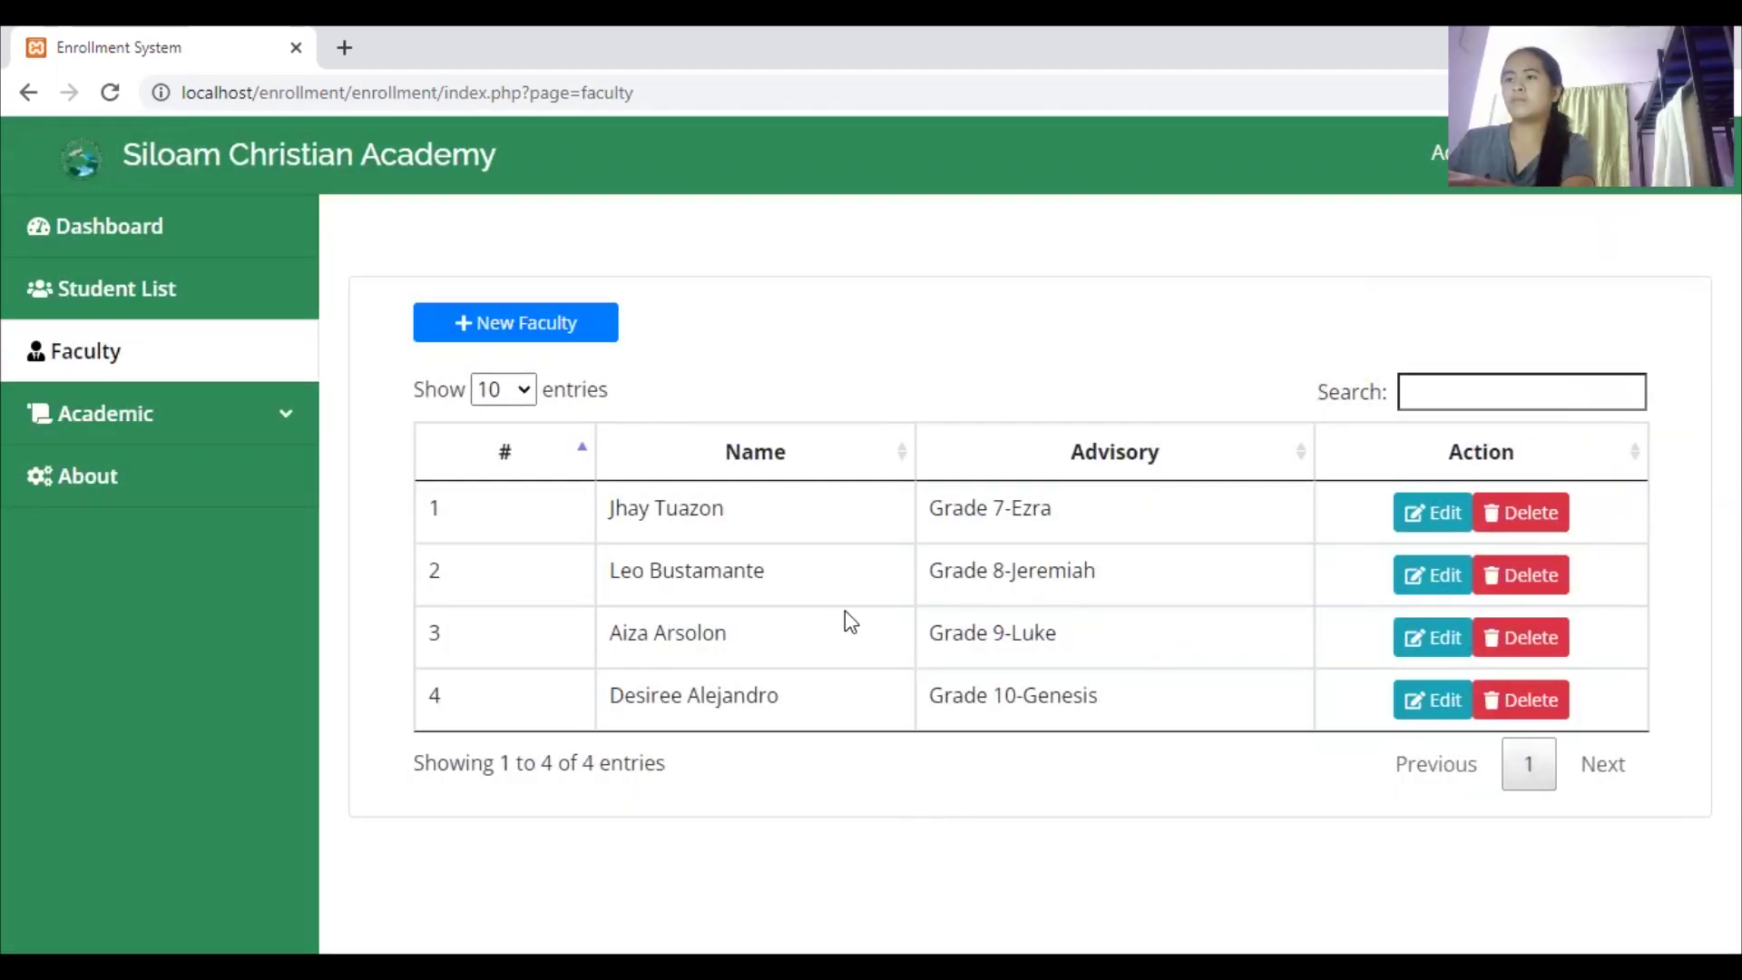
Sort the faculty table rows by clicking its Action column header
left_click(1488, 470)
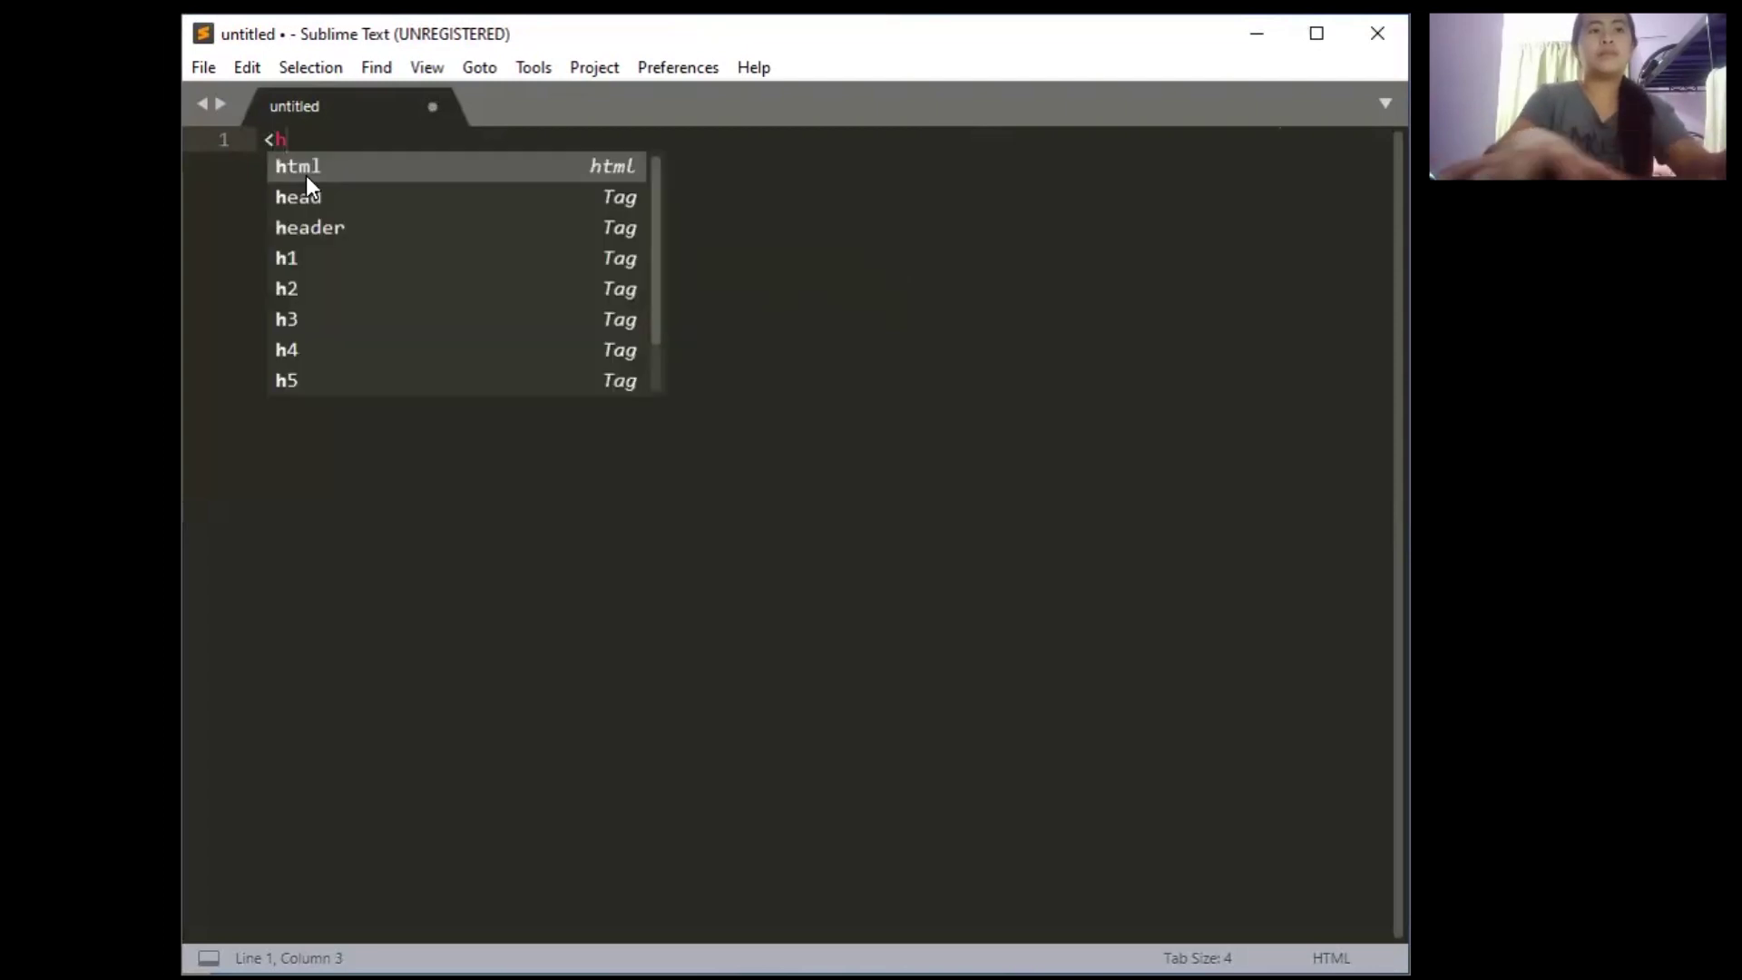
Expand the html snippet into a page skeleton titled 'Login | Enrollment System', correcting the 'Enroolment' typo
key("Tab")
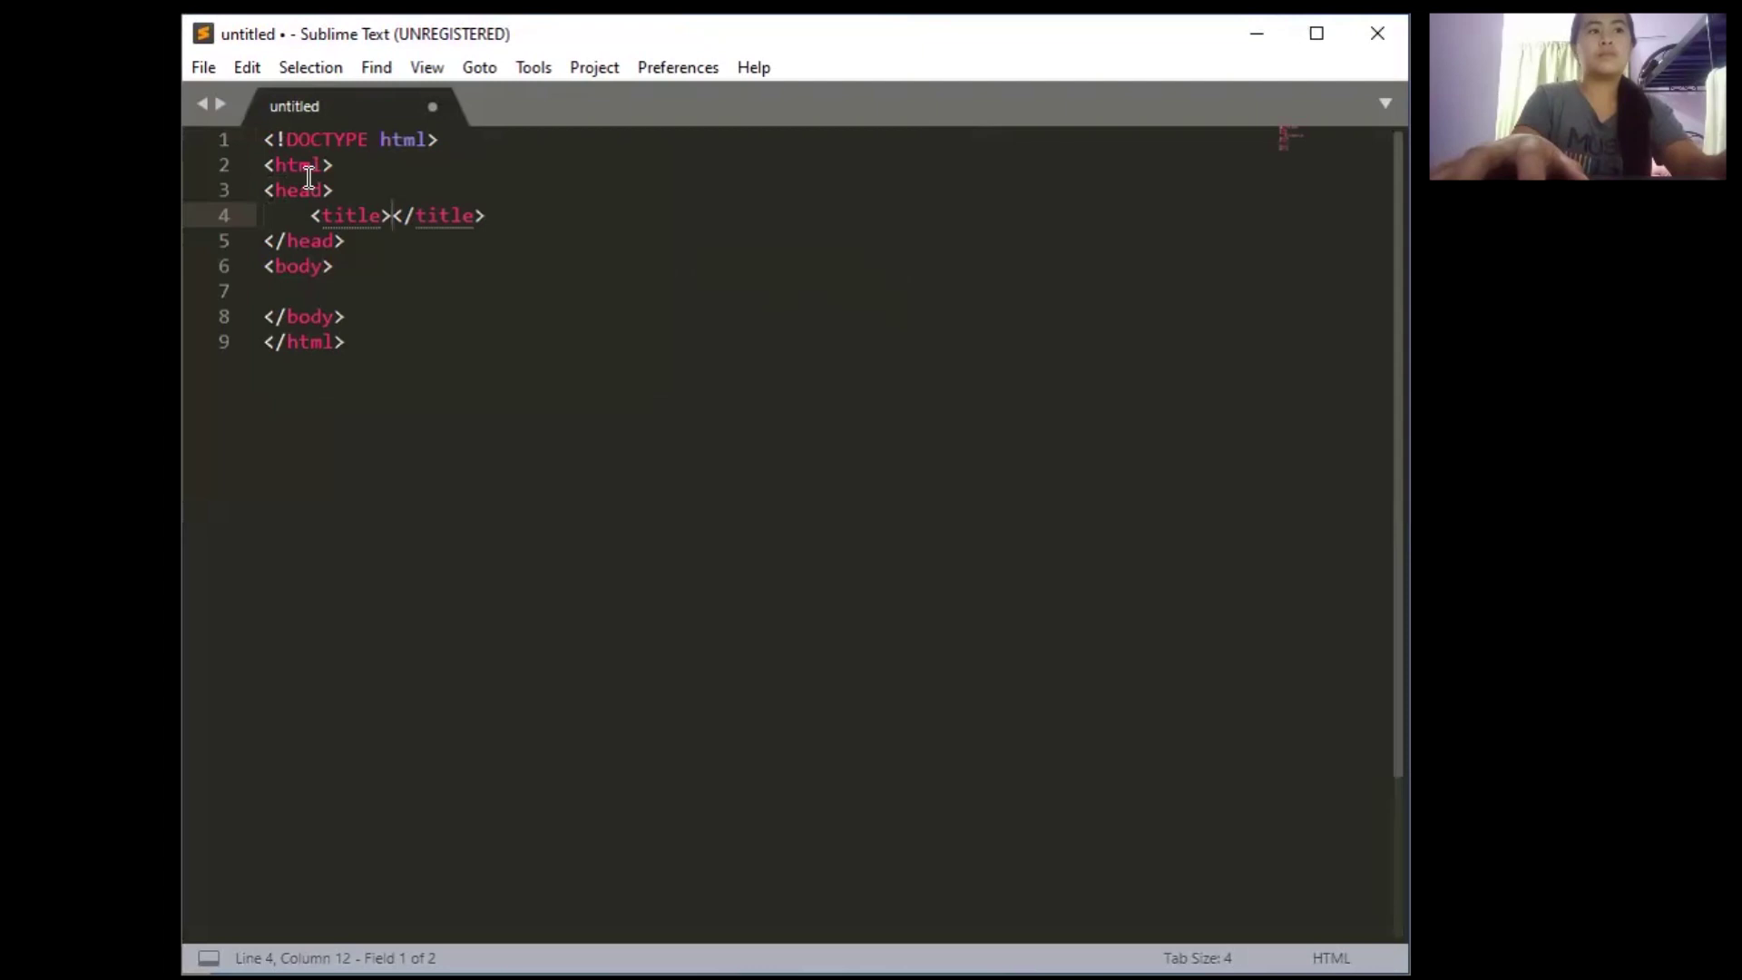
type("Login")
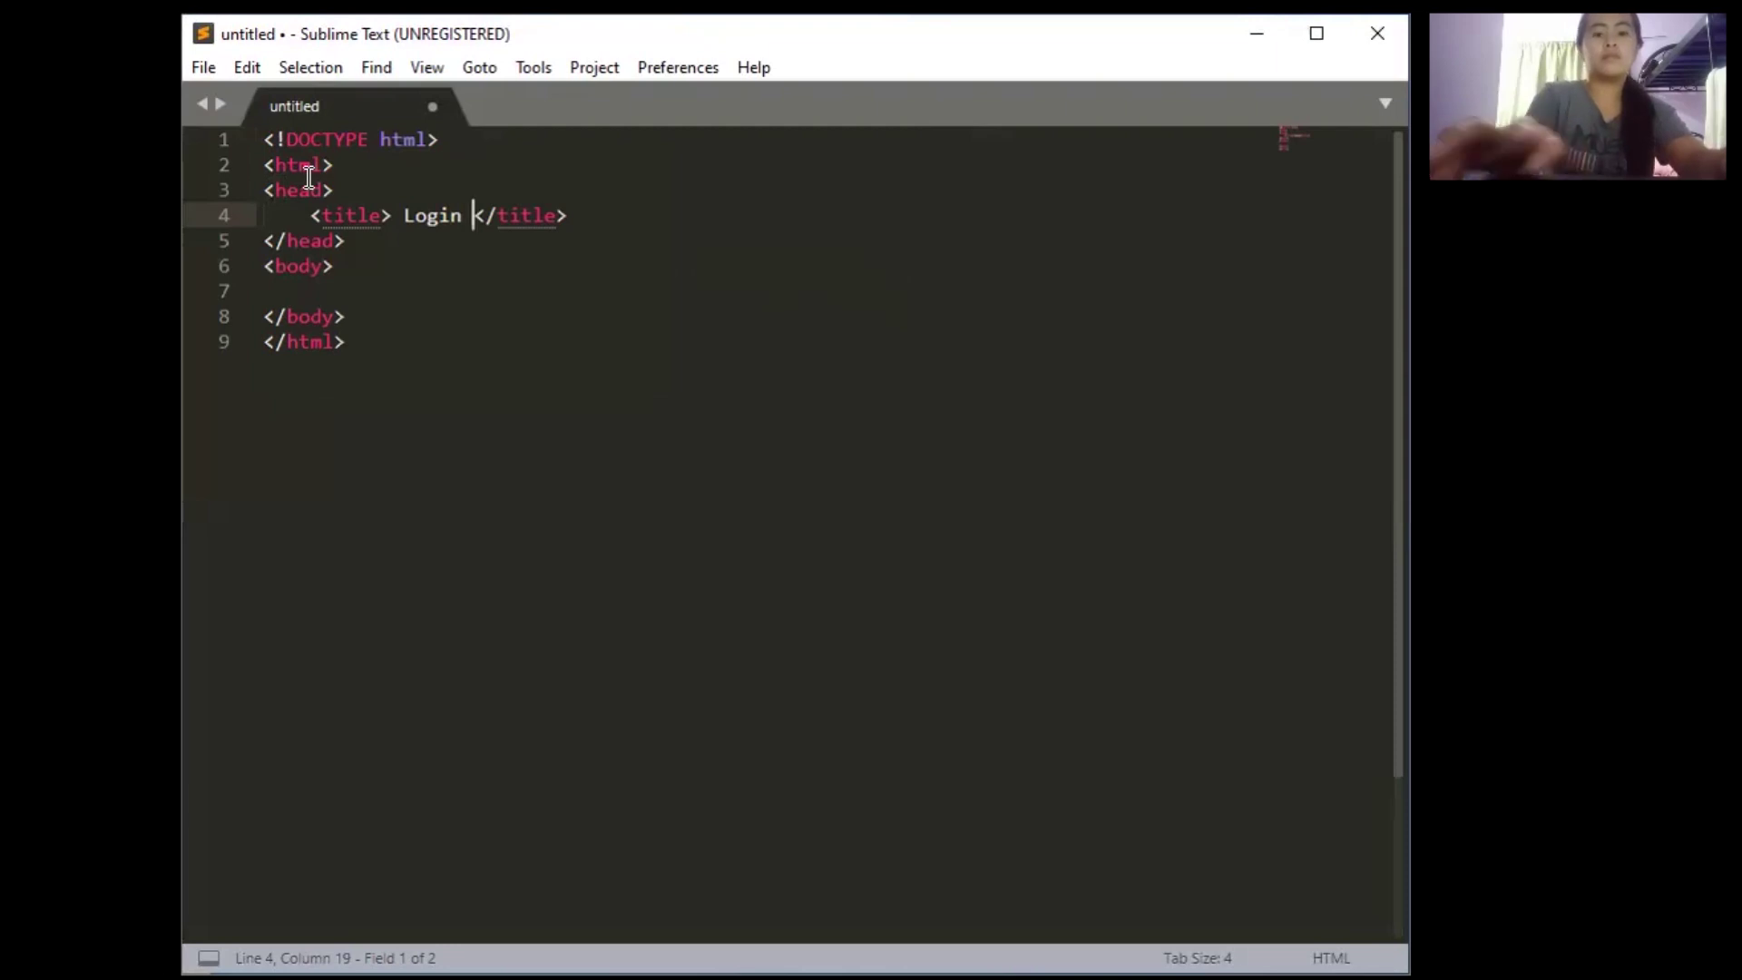
type(" | En")
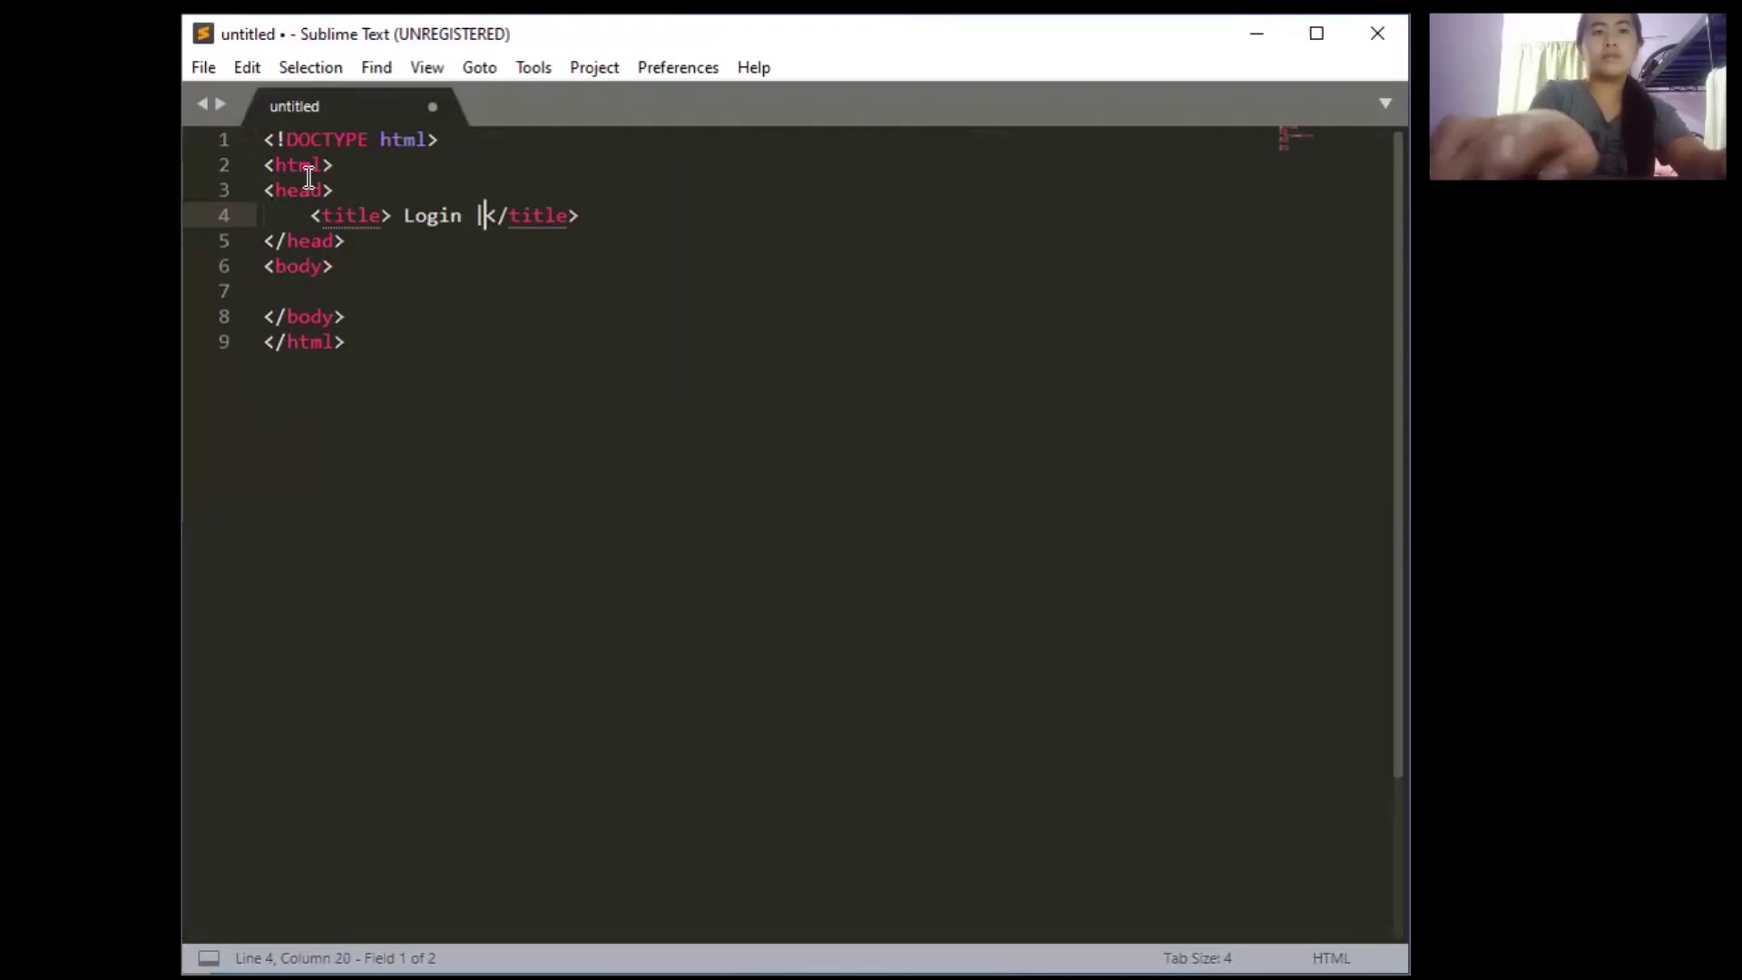
type("roolme")
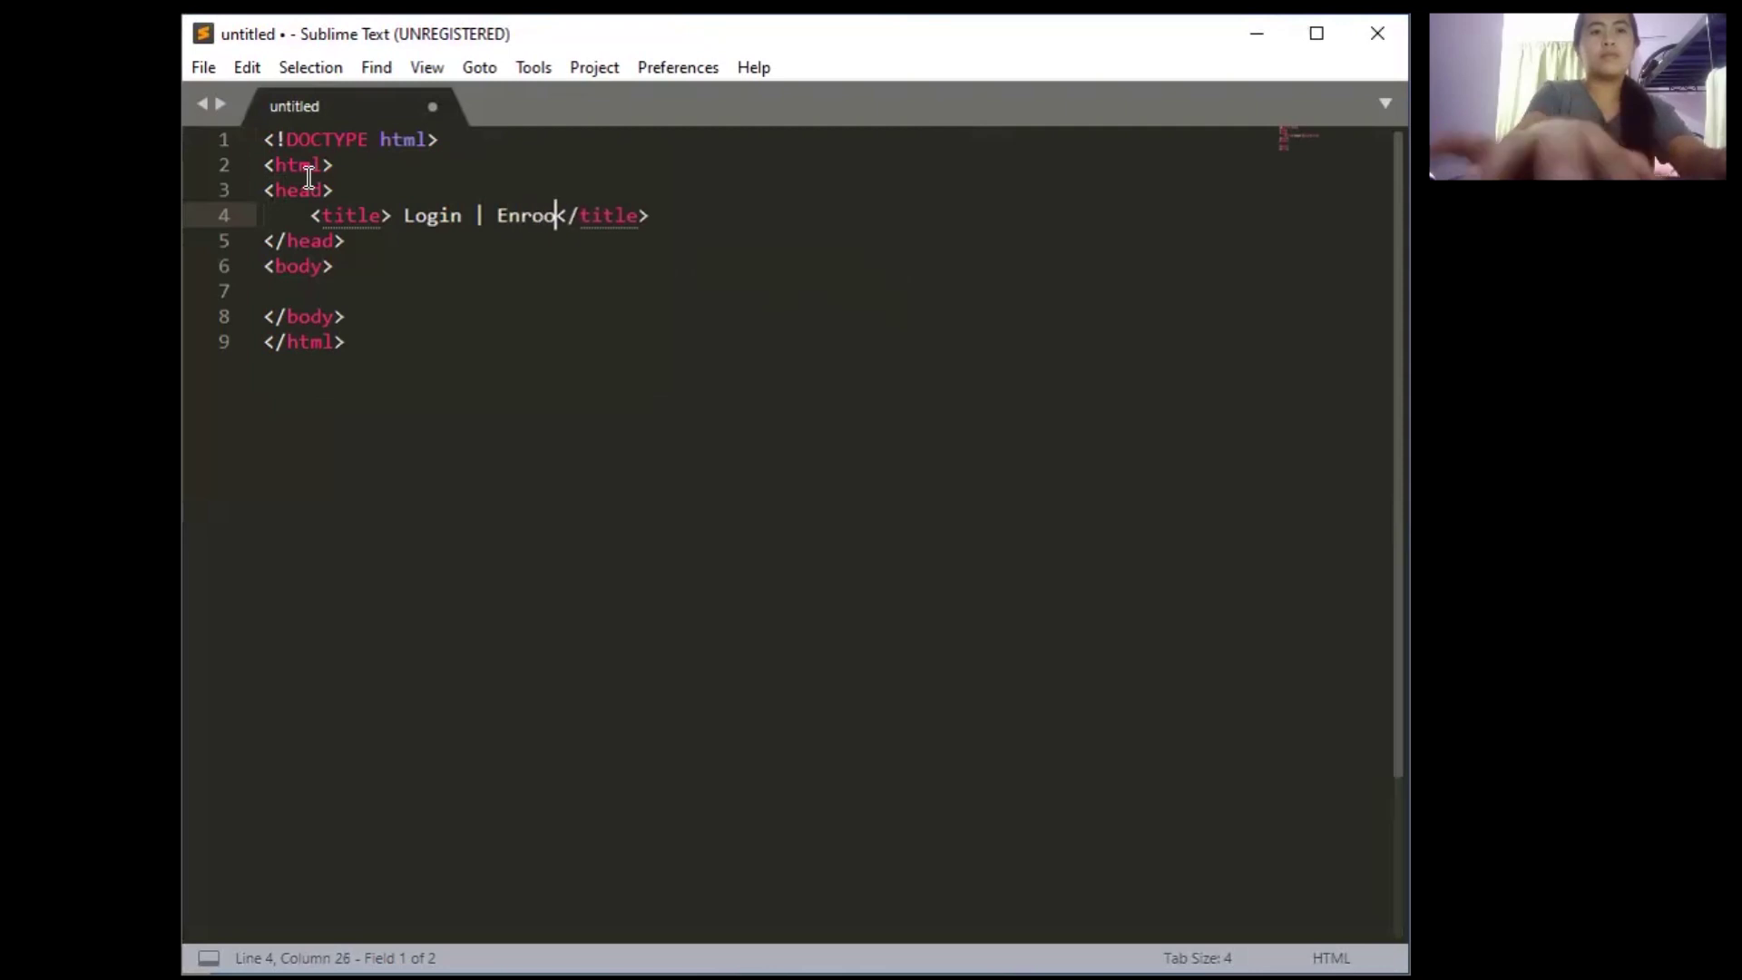
type("nt System")
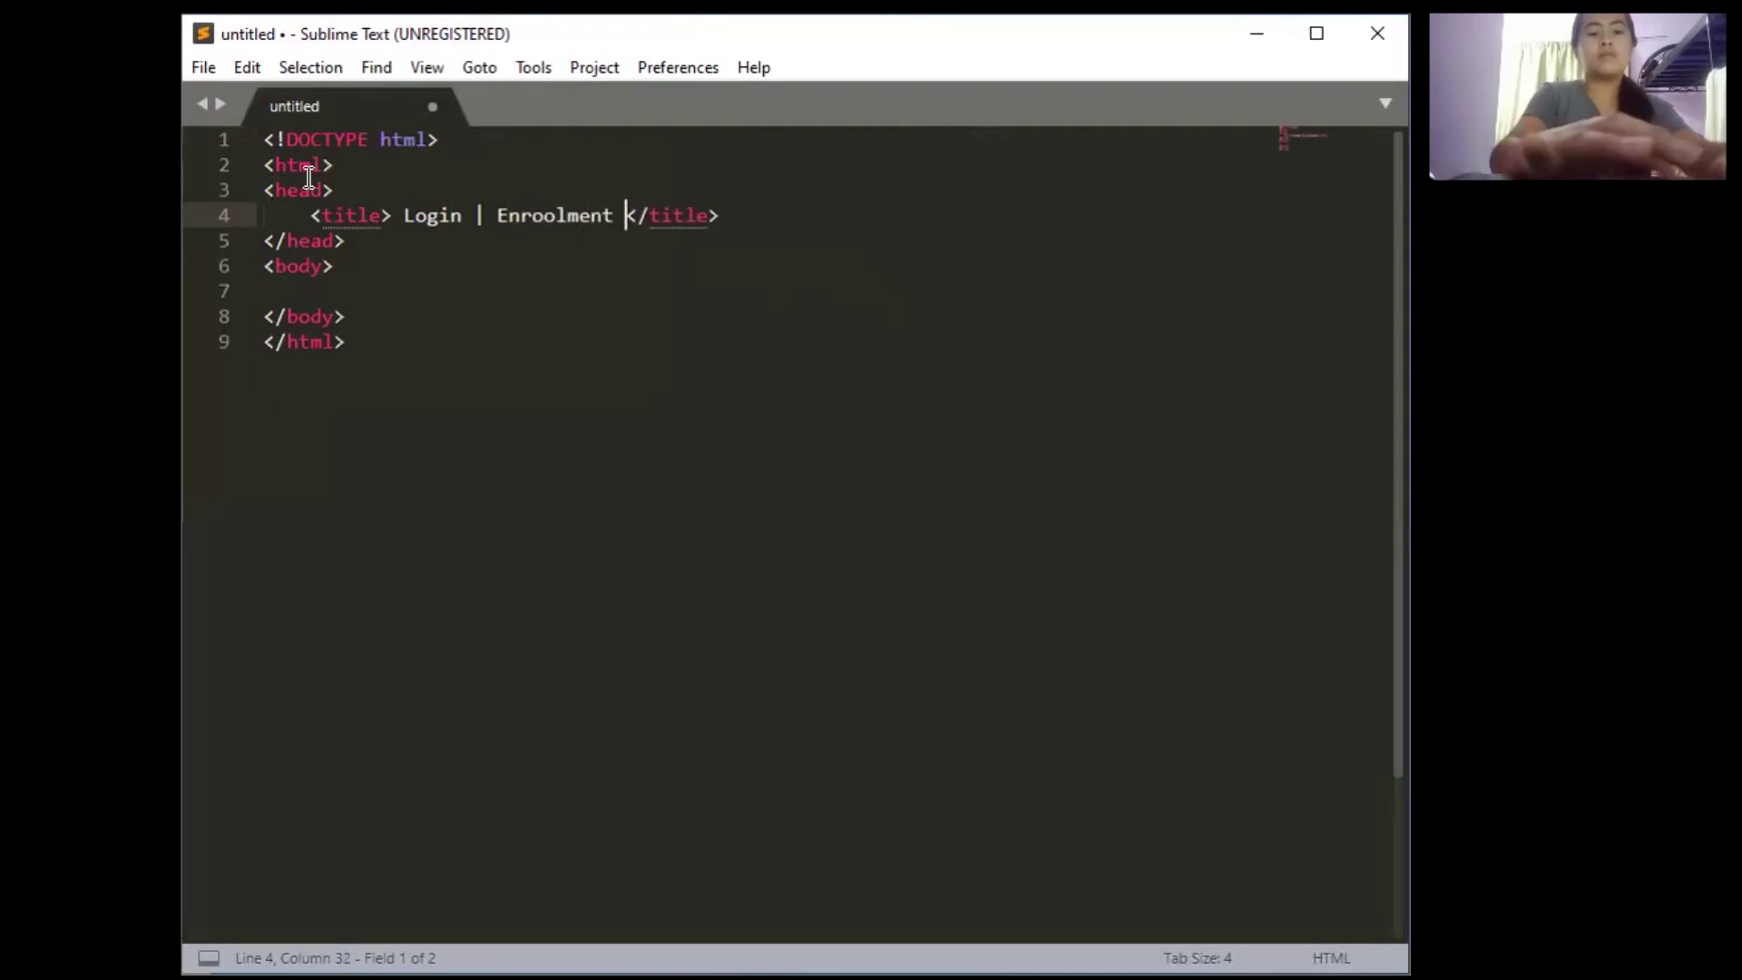
left_click(549, 219)
key("BackSpace")
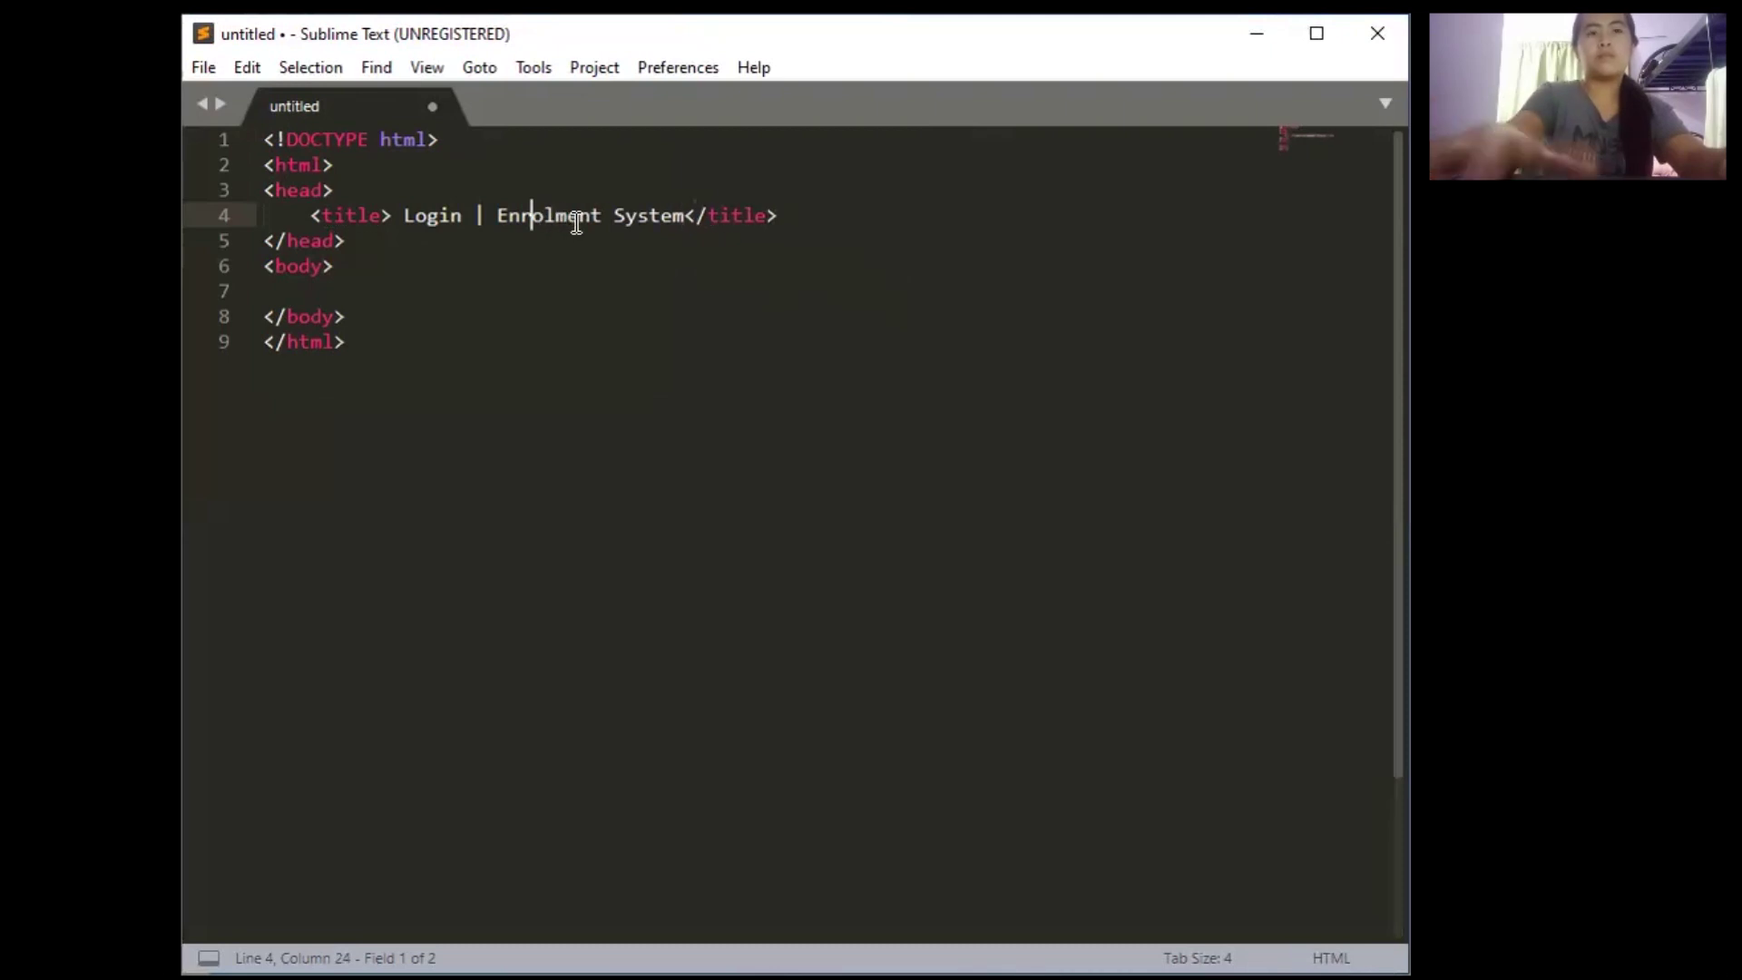
left_click(543, 215)
type("l")
left_click(358, 185)
Add a meta tag with charset utf-8 inside the head
key("Return")
type("<")
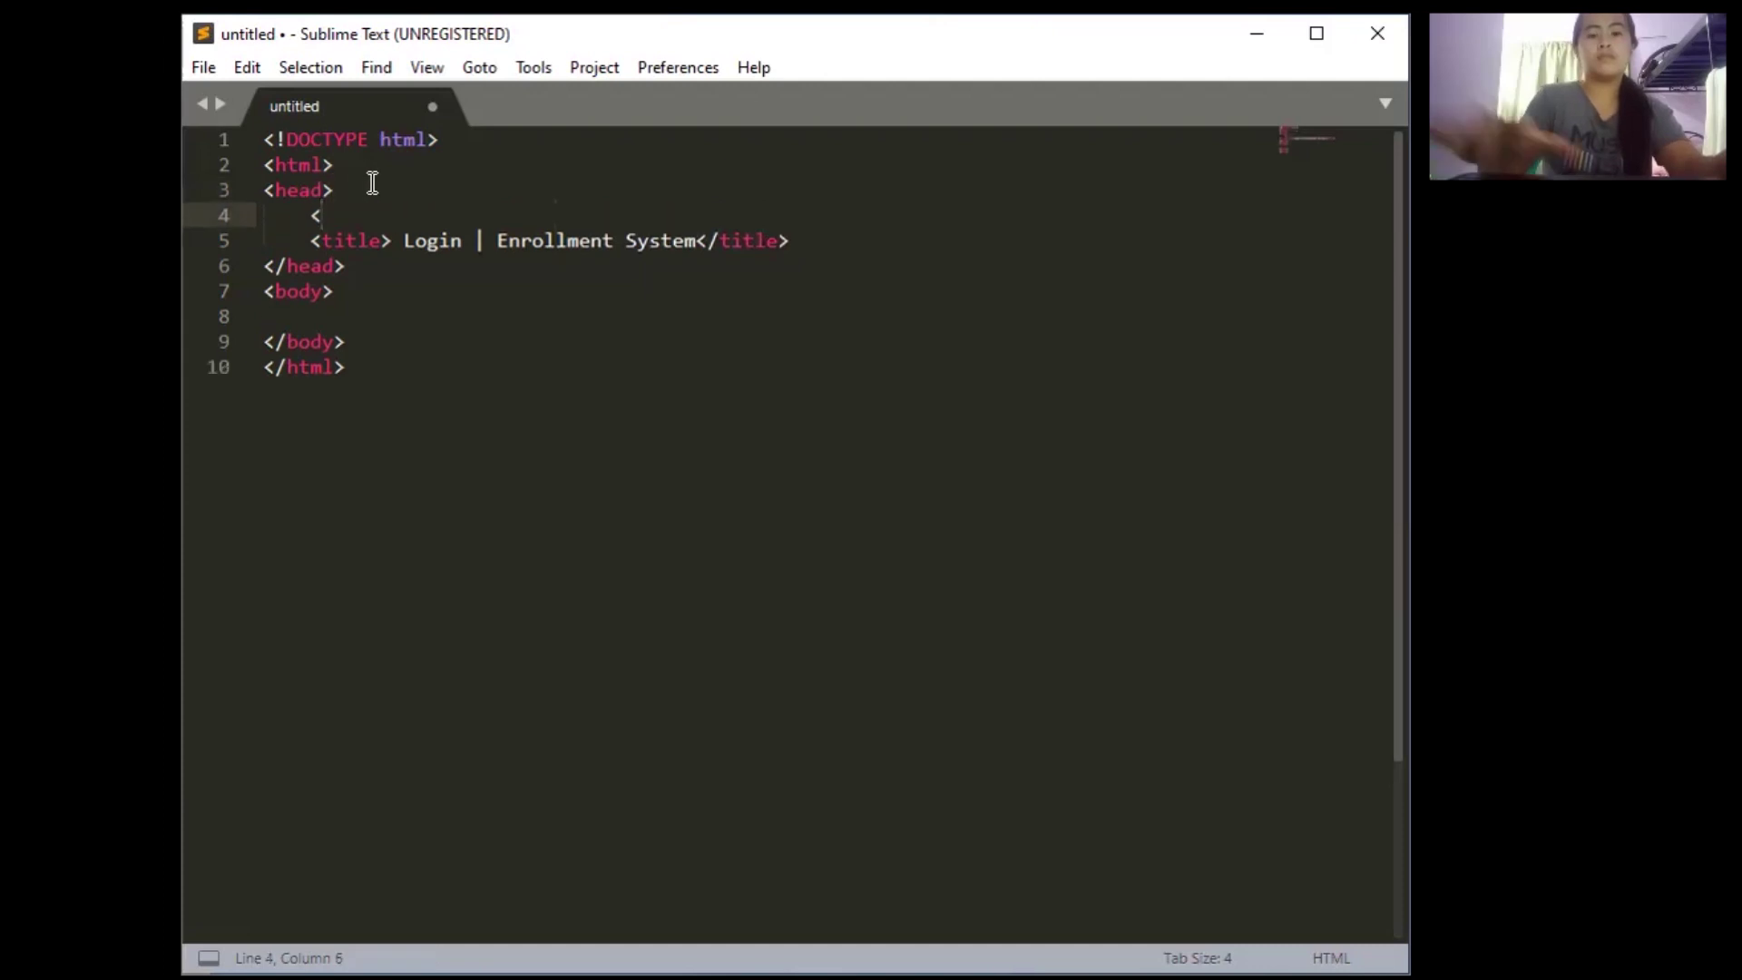
type("me")
key("Down")
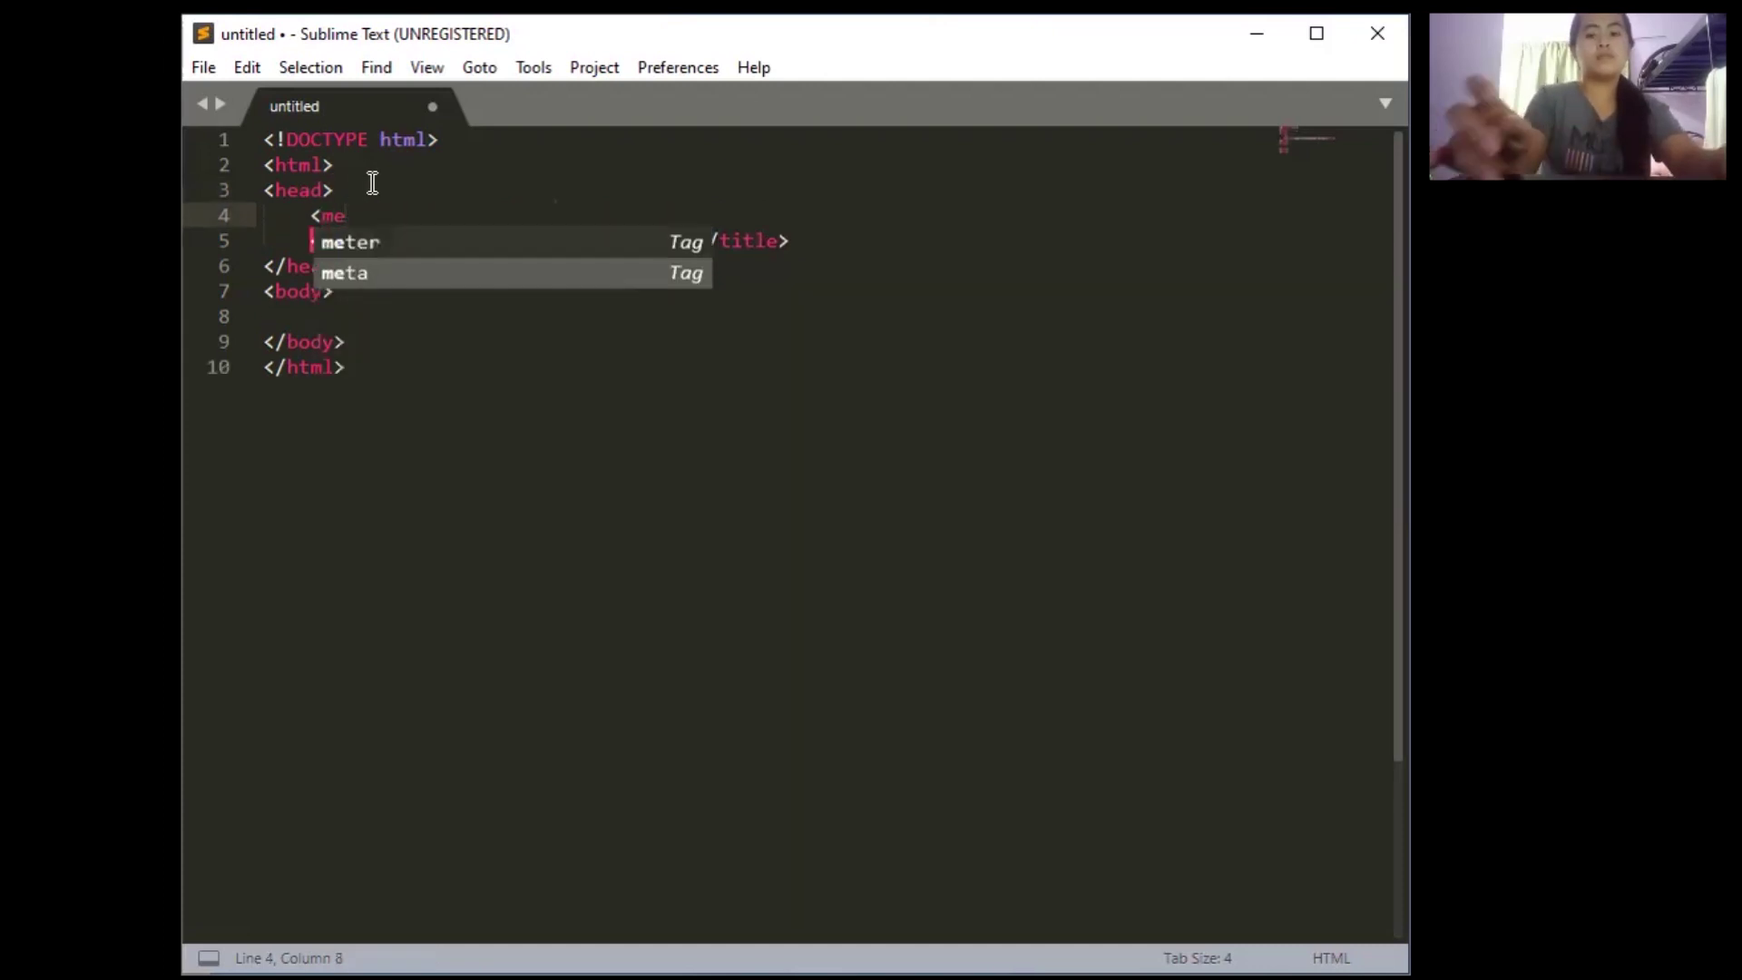
key("Tab")
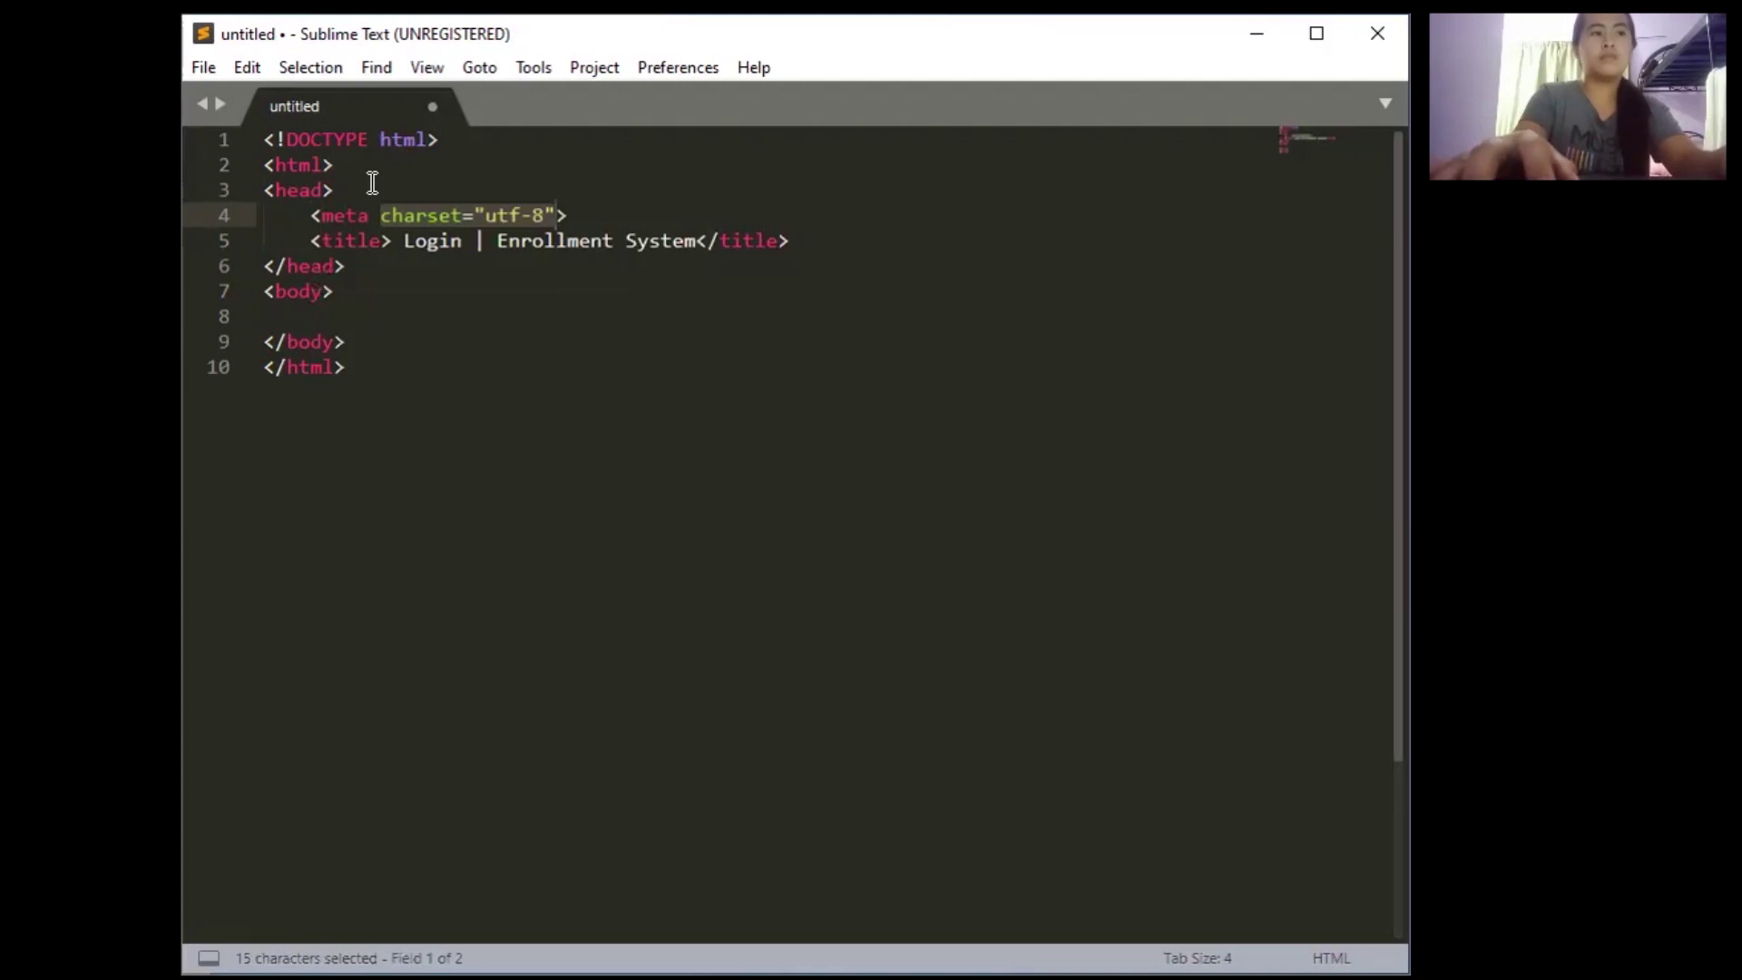
key("Tab")
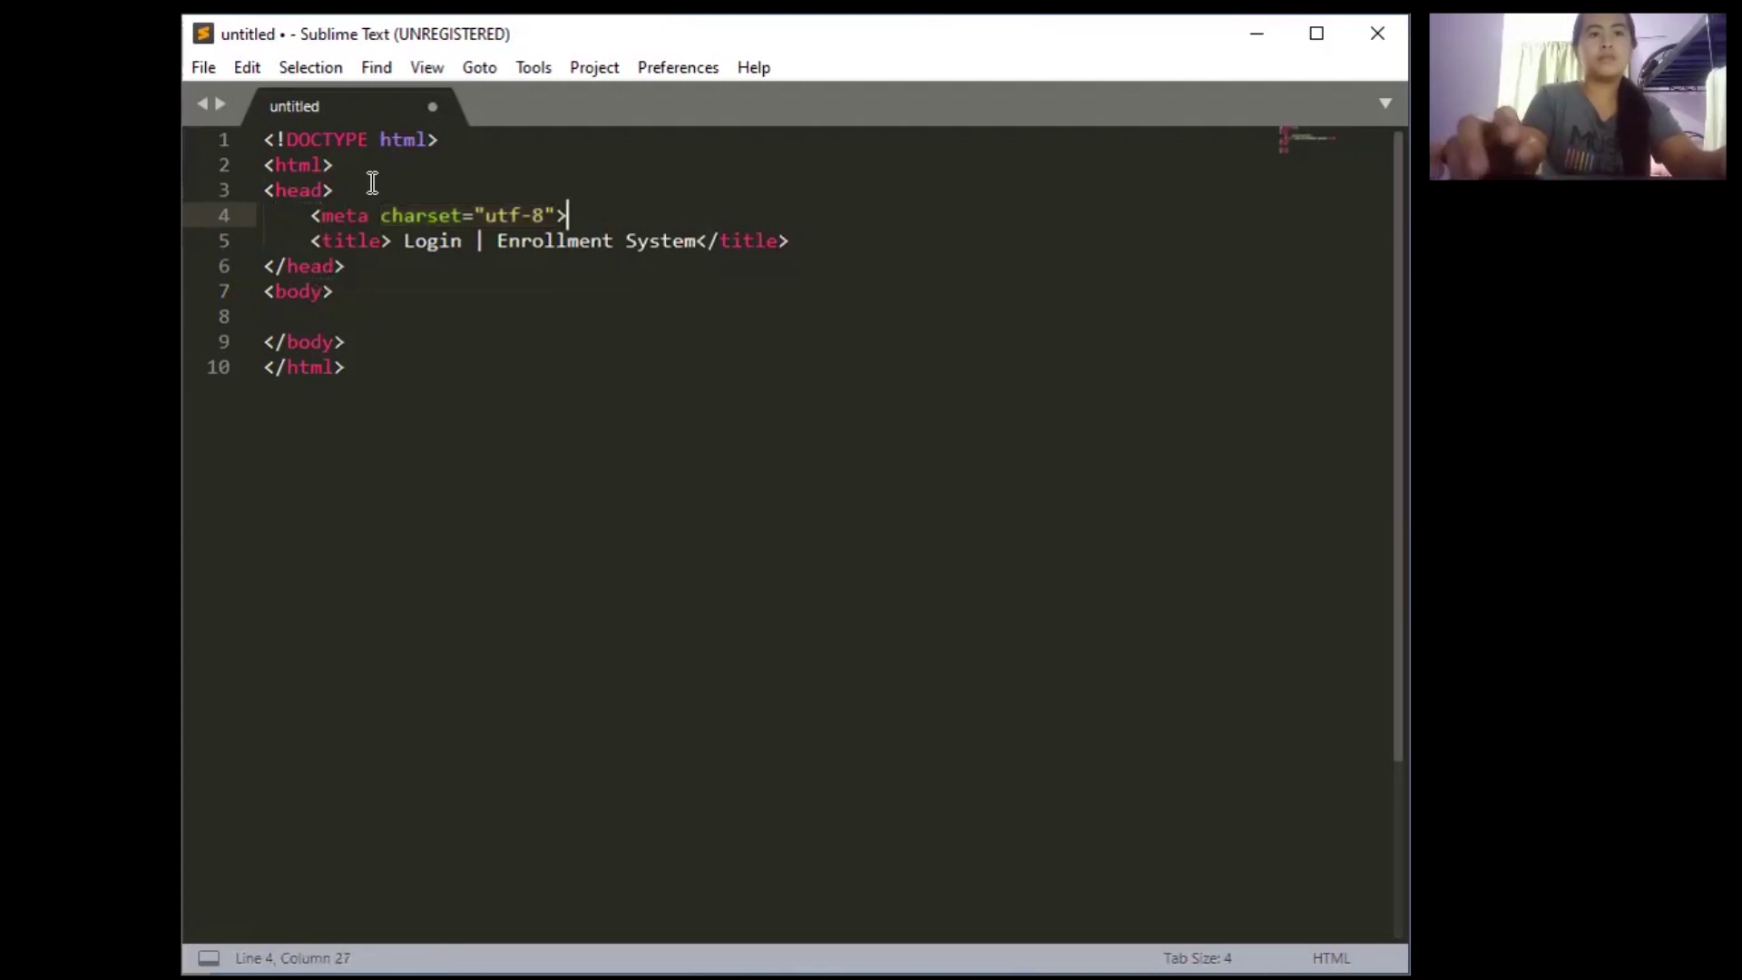
Add a second meta tag with content 'width=device-width,initial-scale=1.0' below the charset meta
key("Return")
type("<")
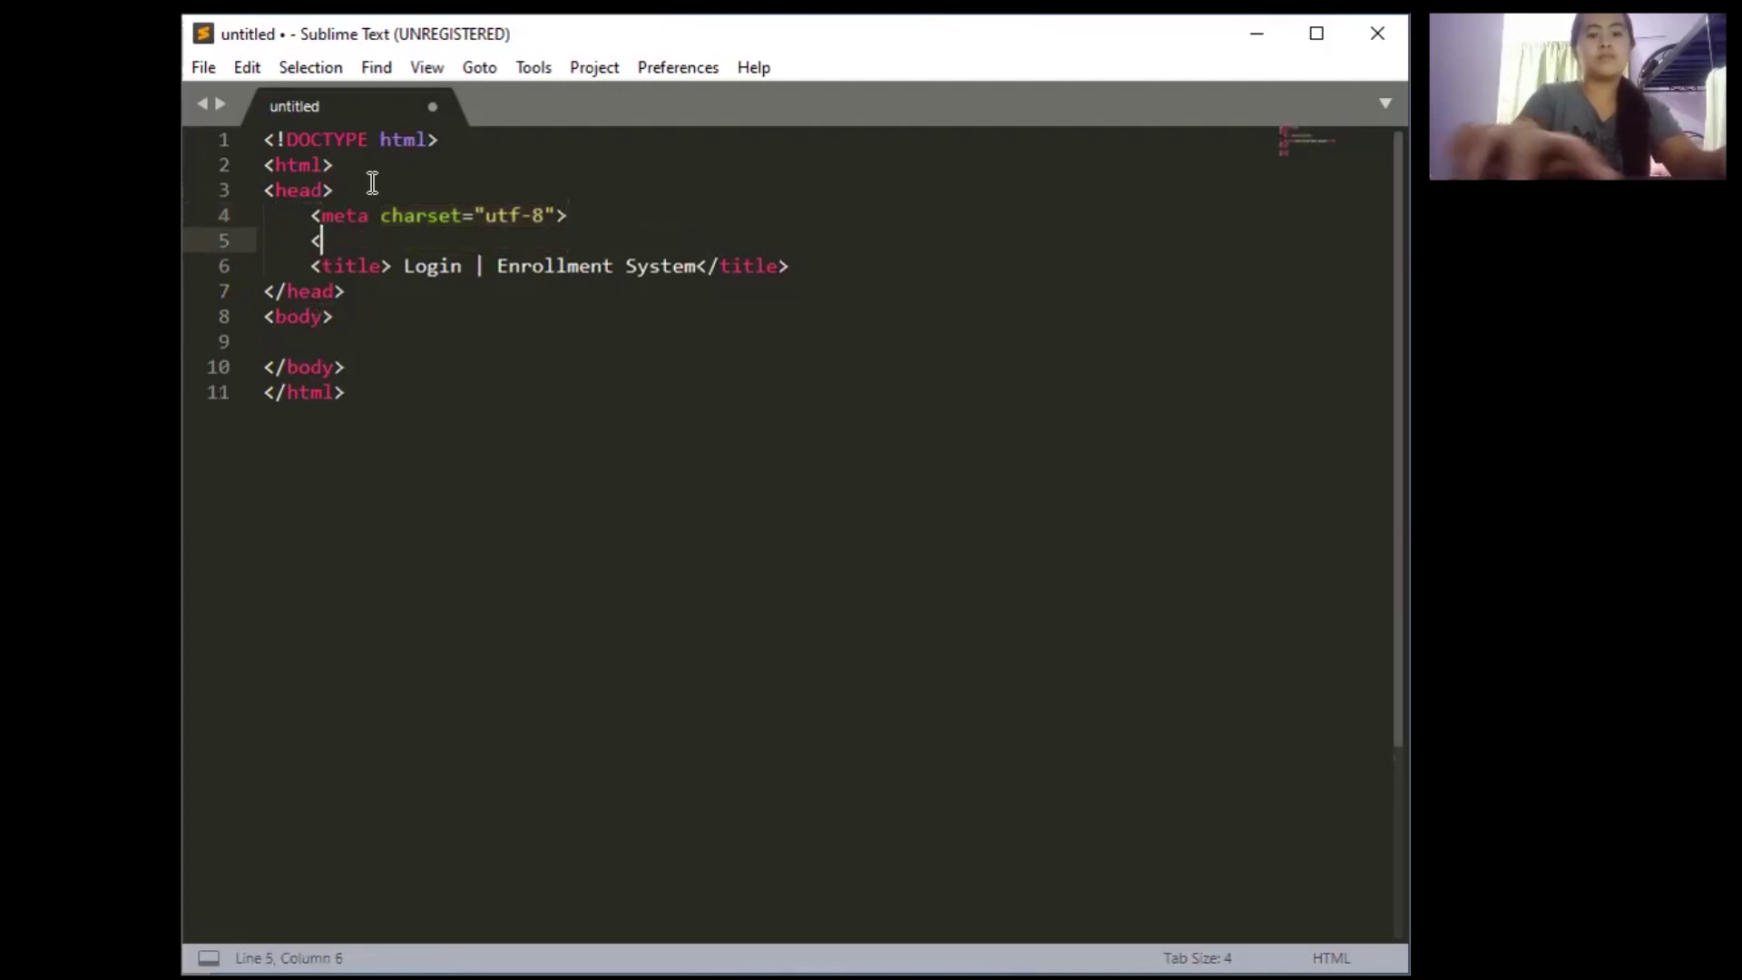
type("me")
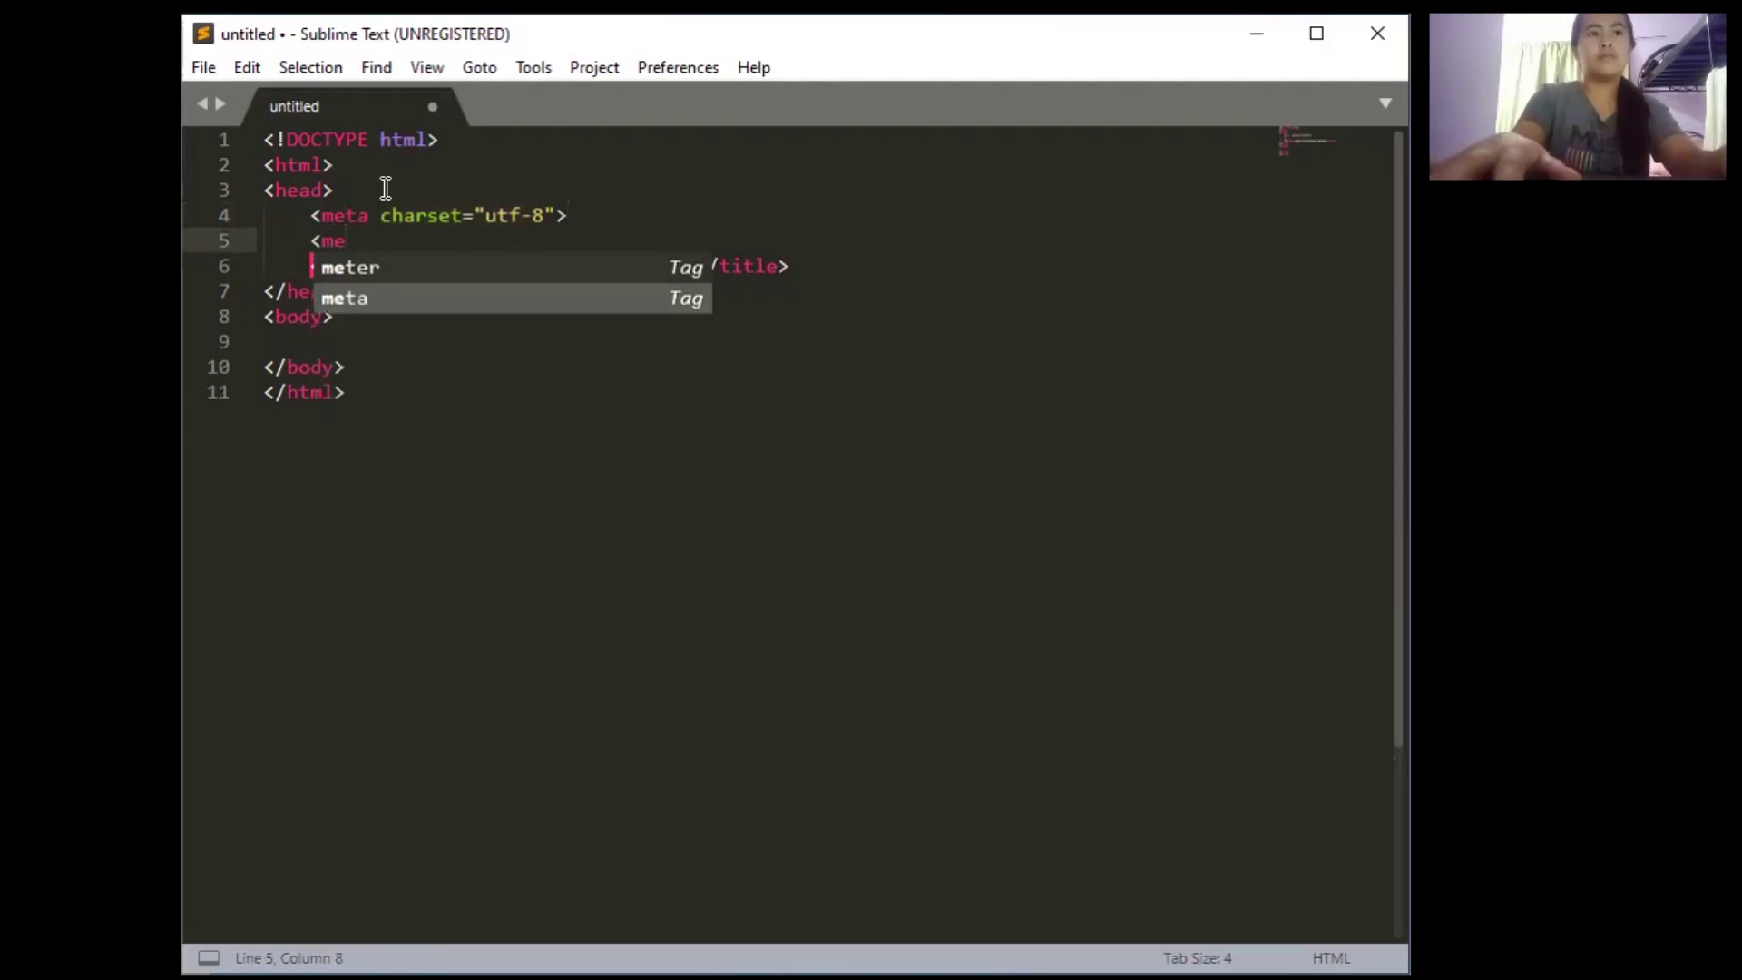
type("ta c")
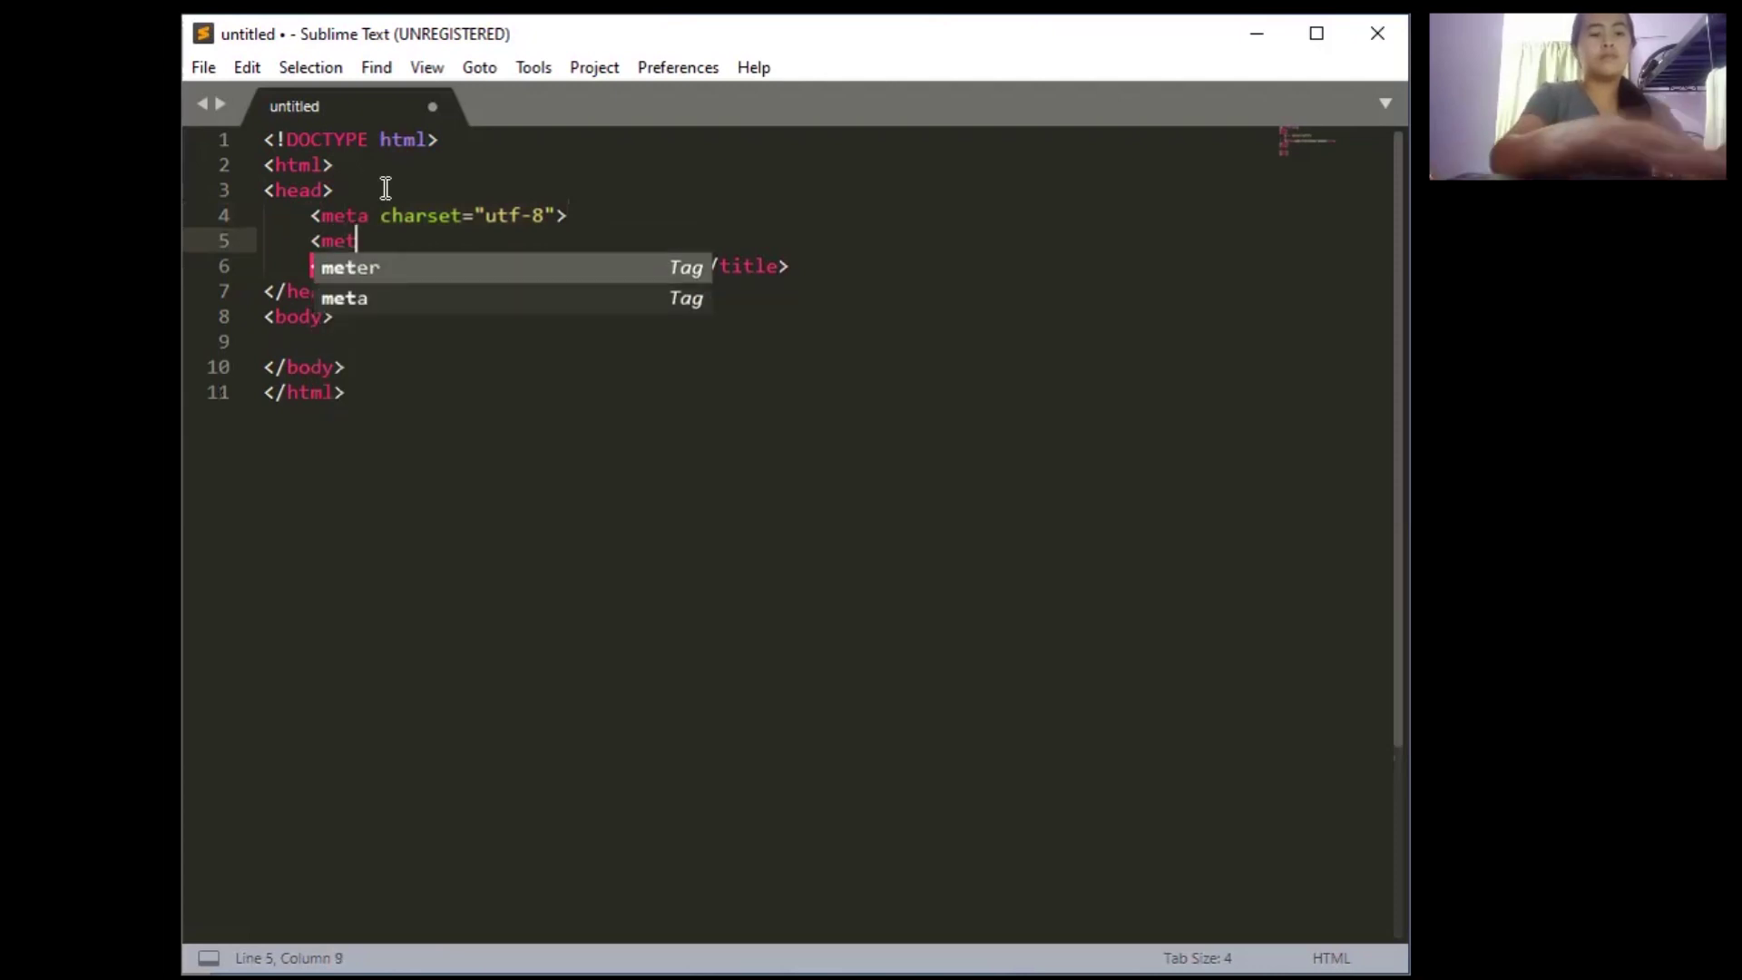
key("Down")
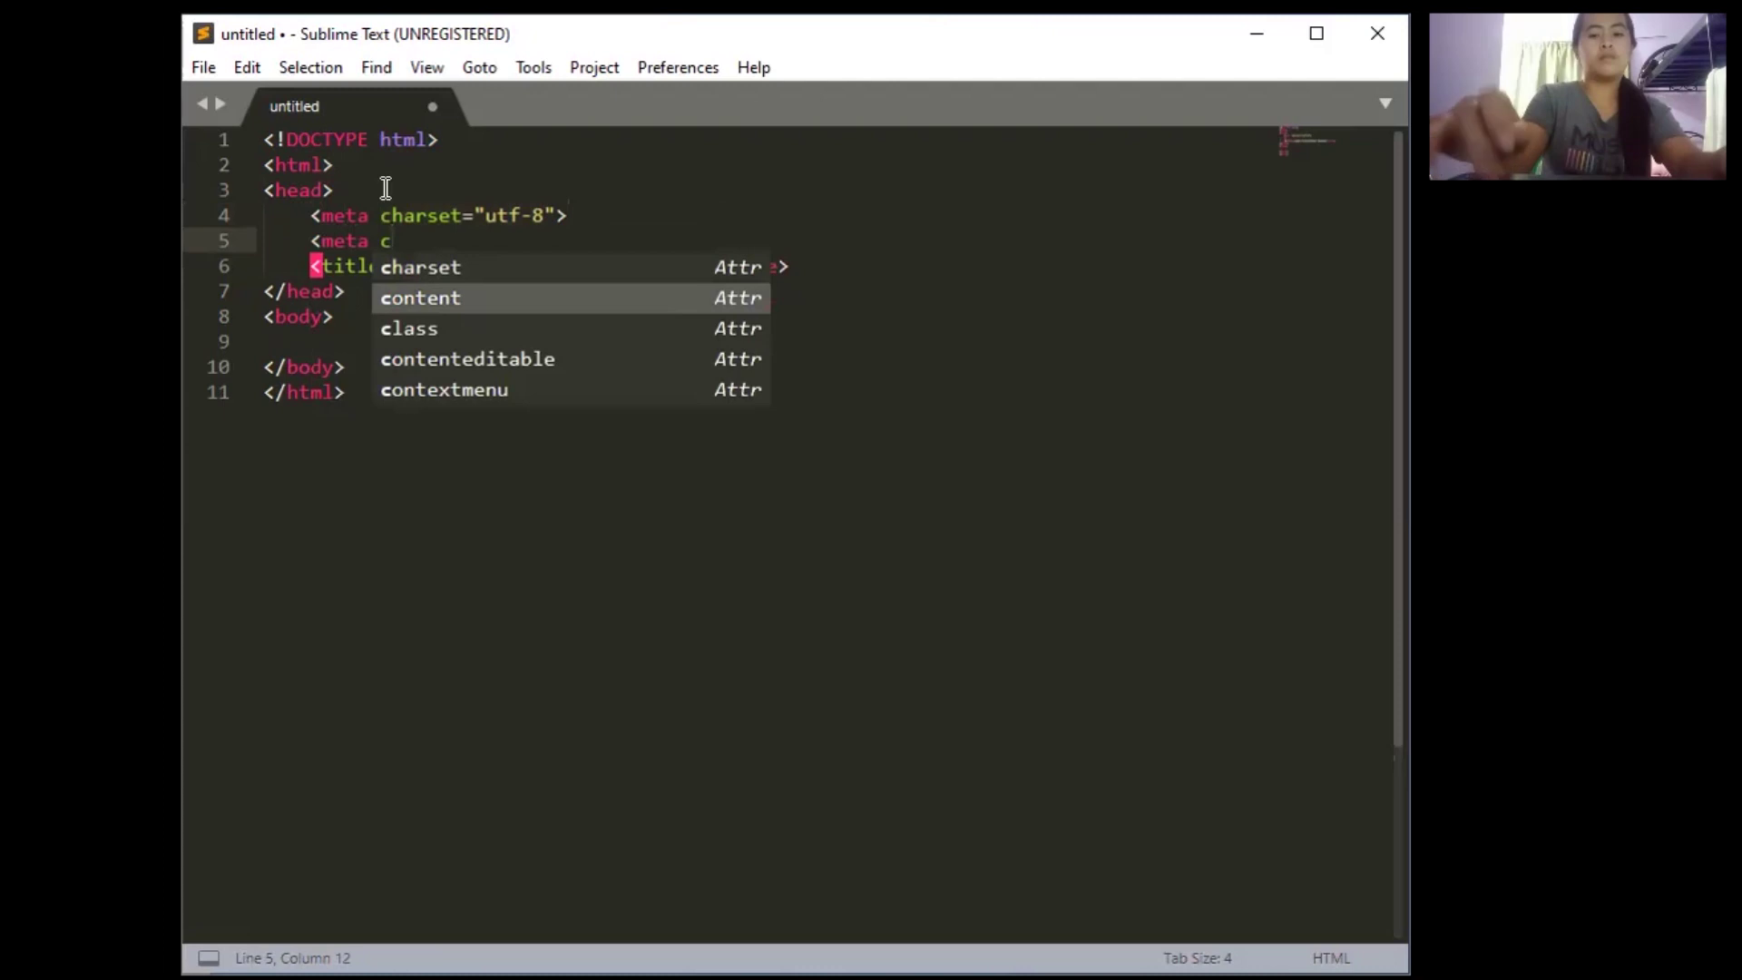
key("Return")
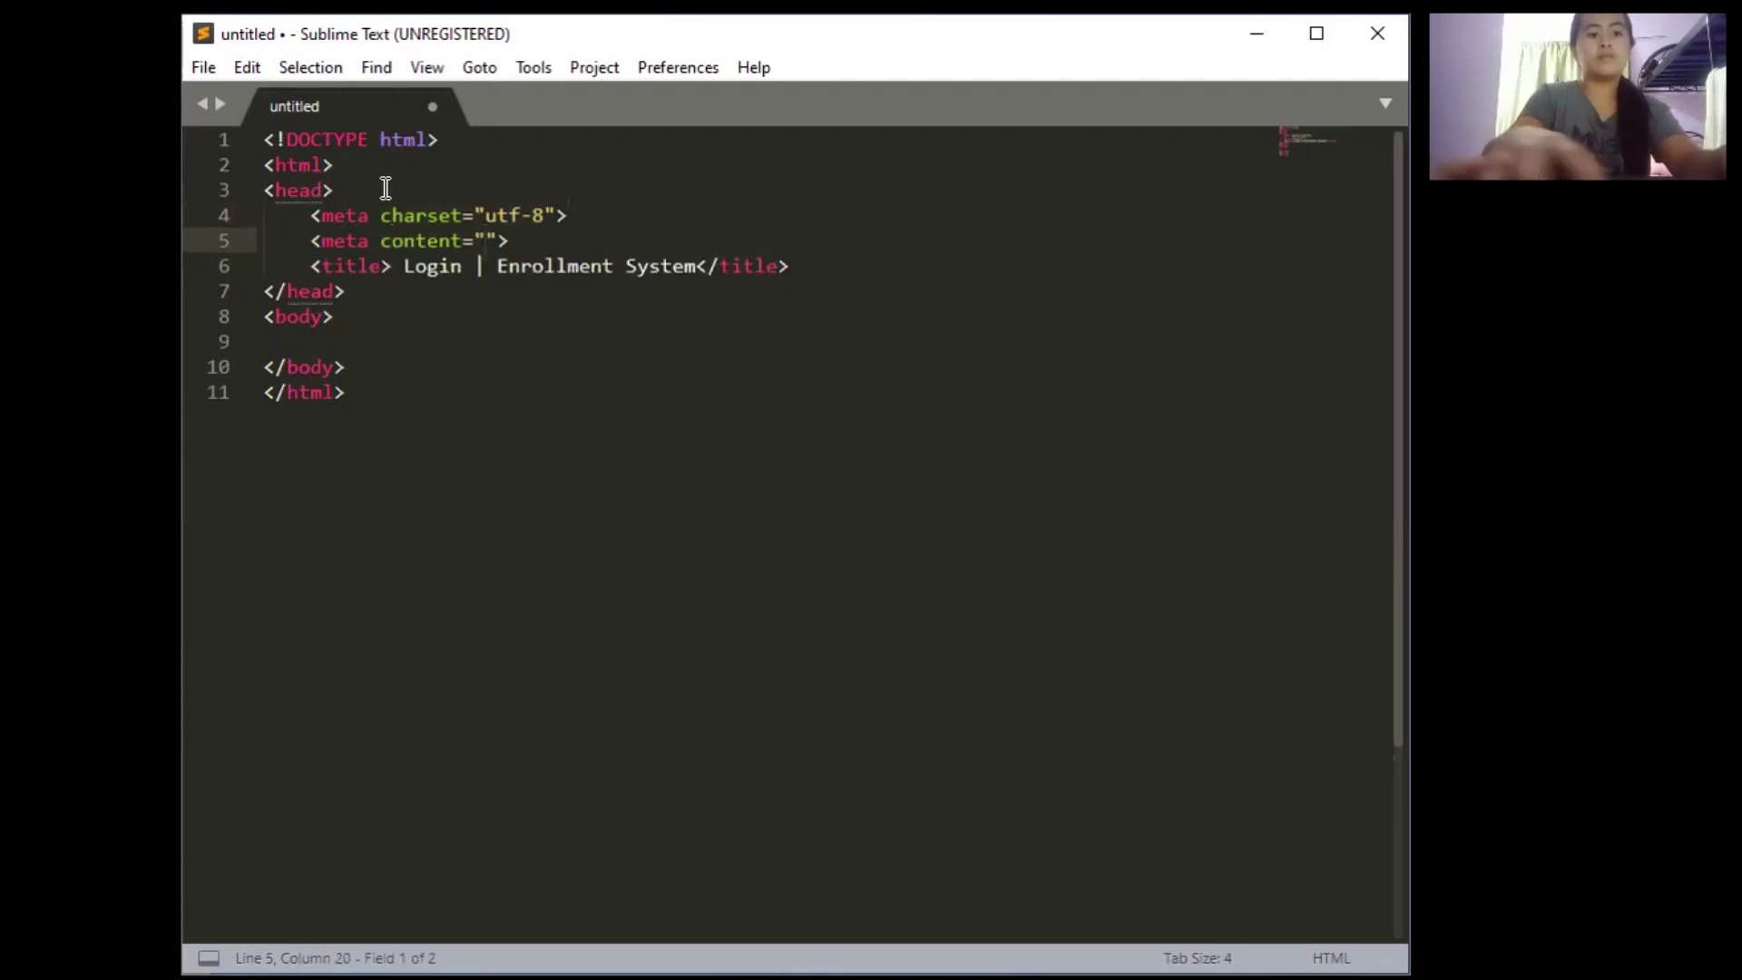
type("width")
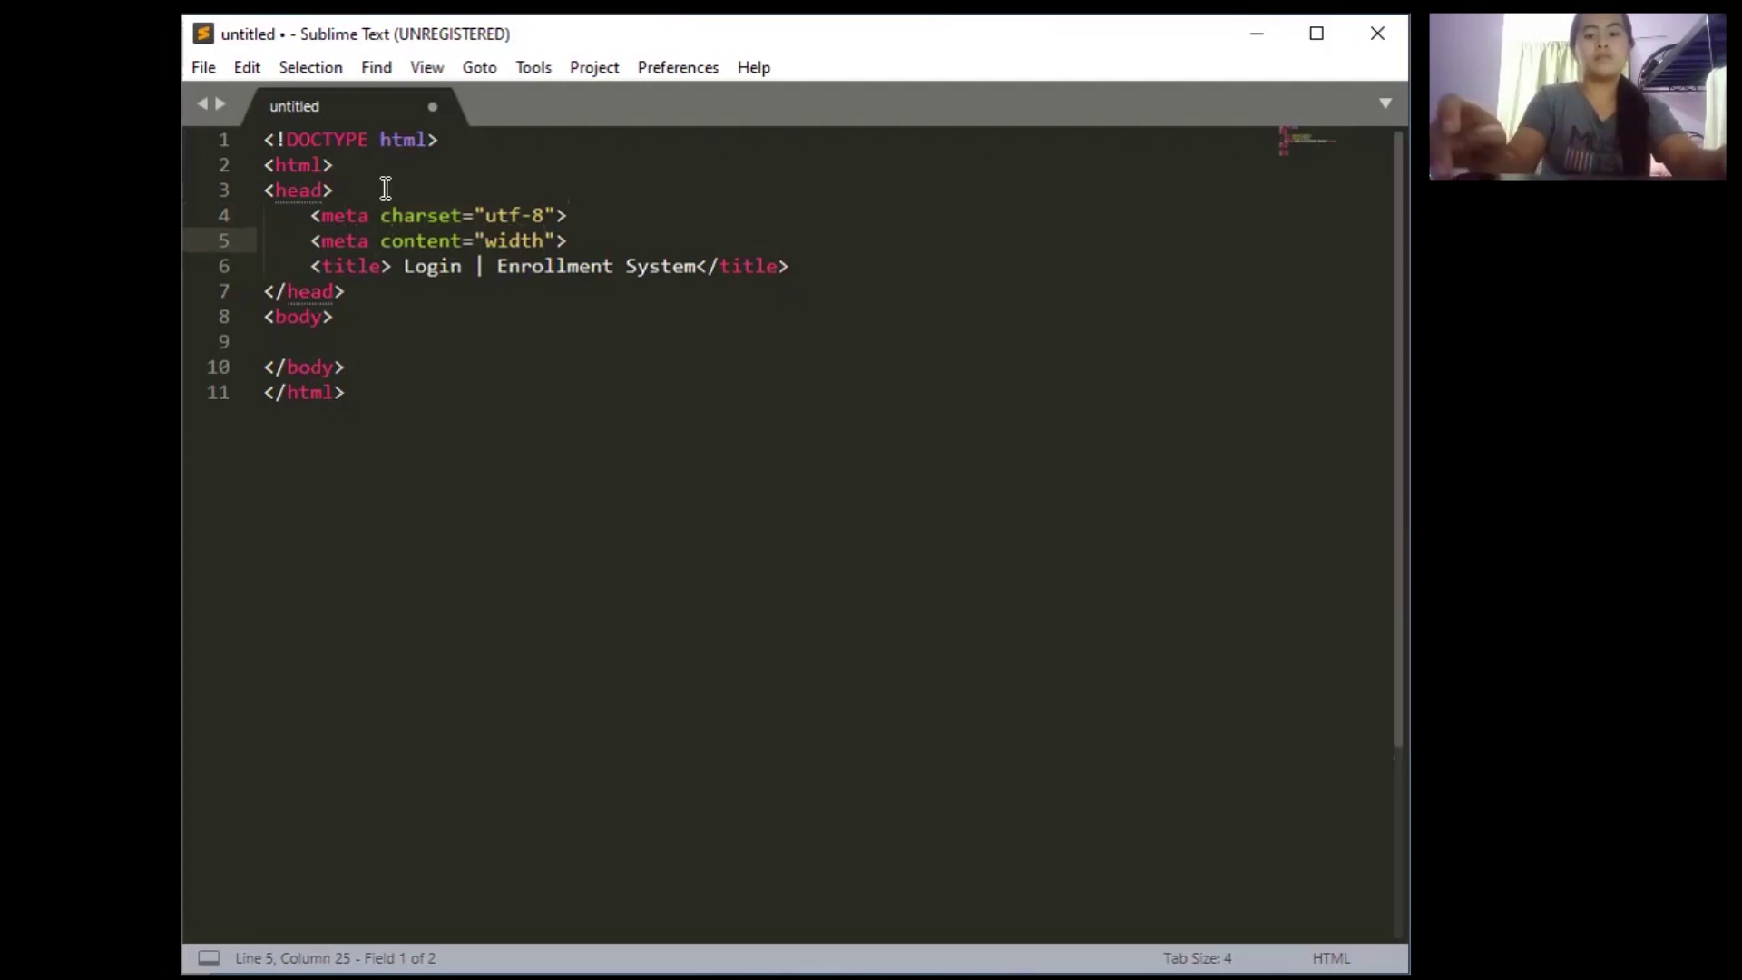
type("=de")
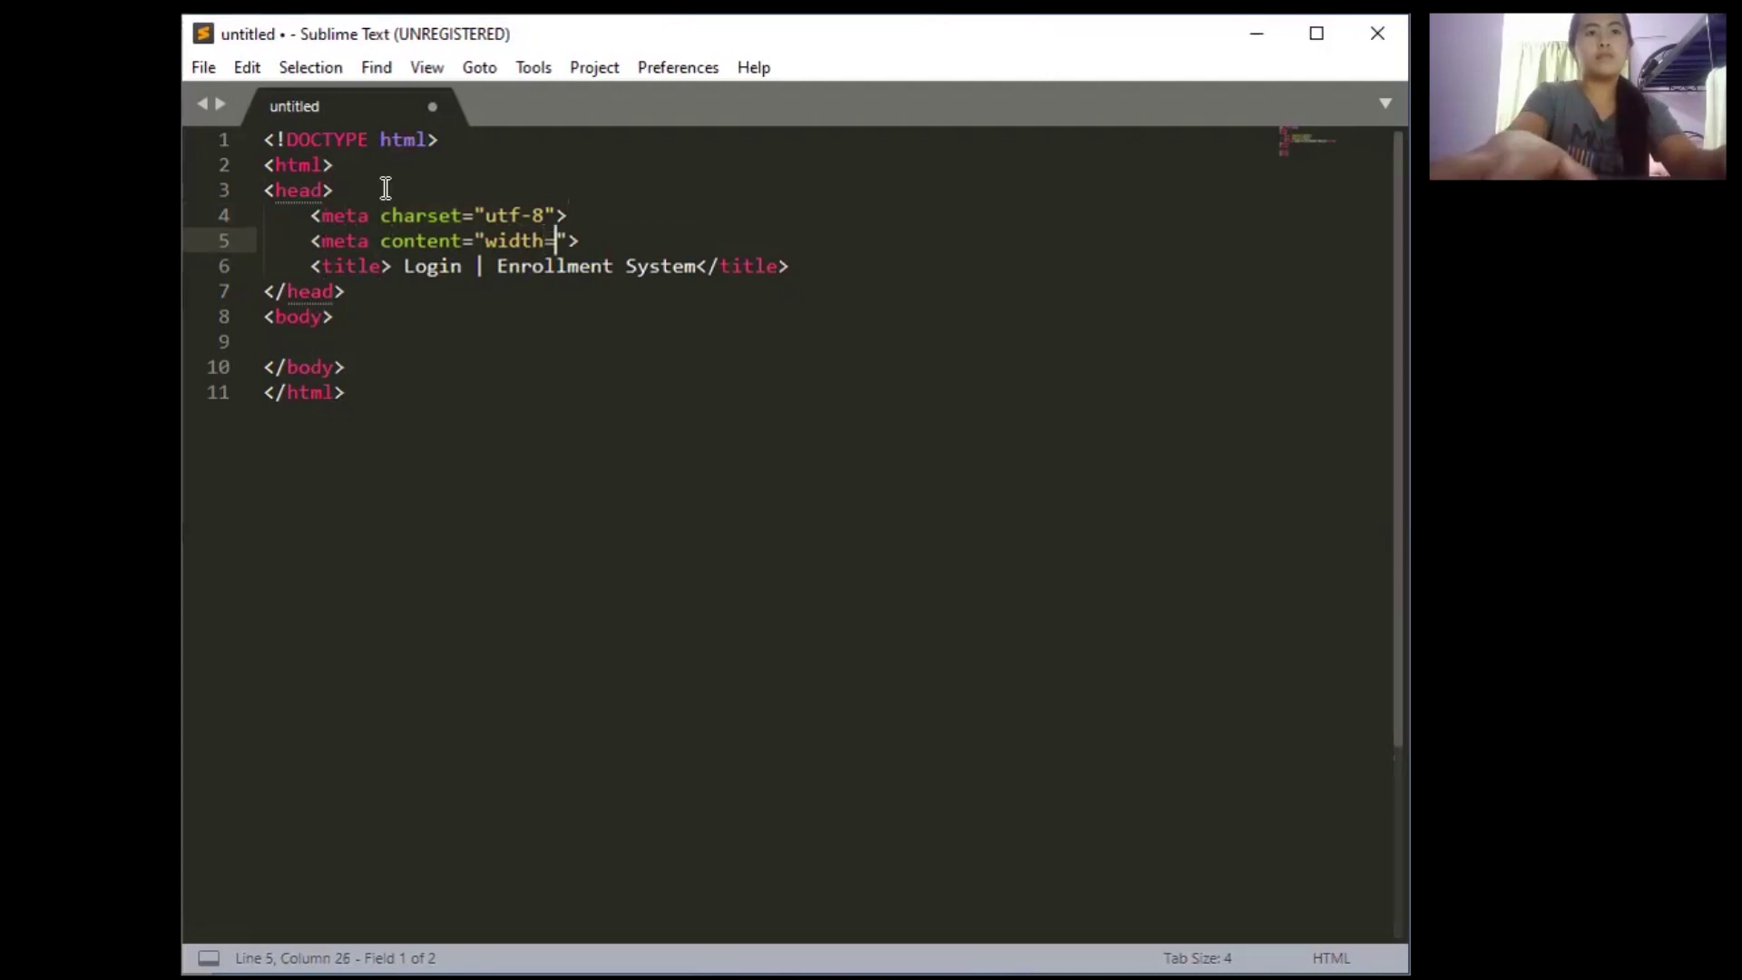
type("vice")
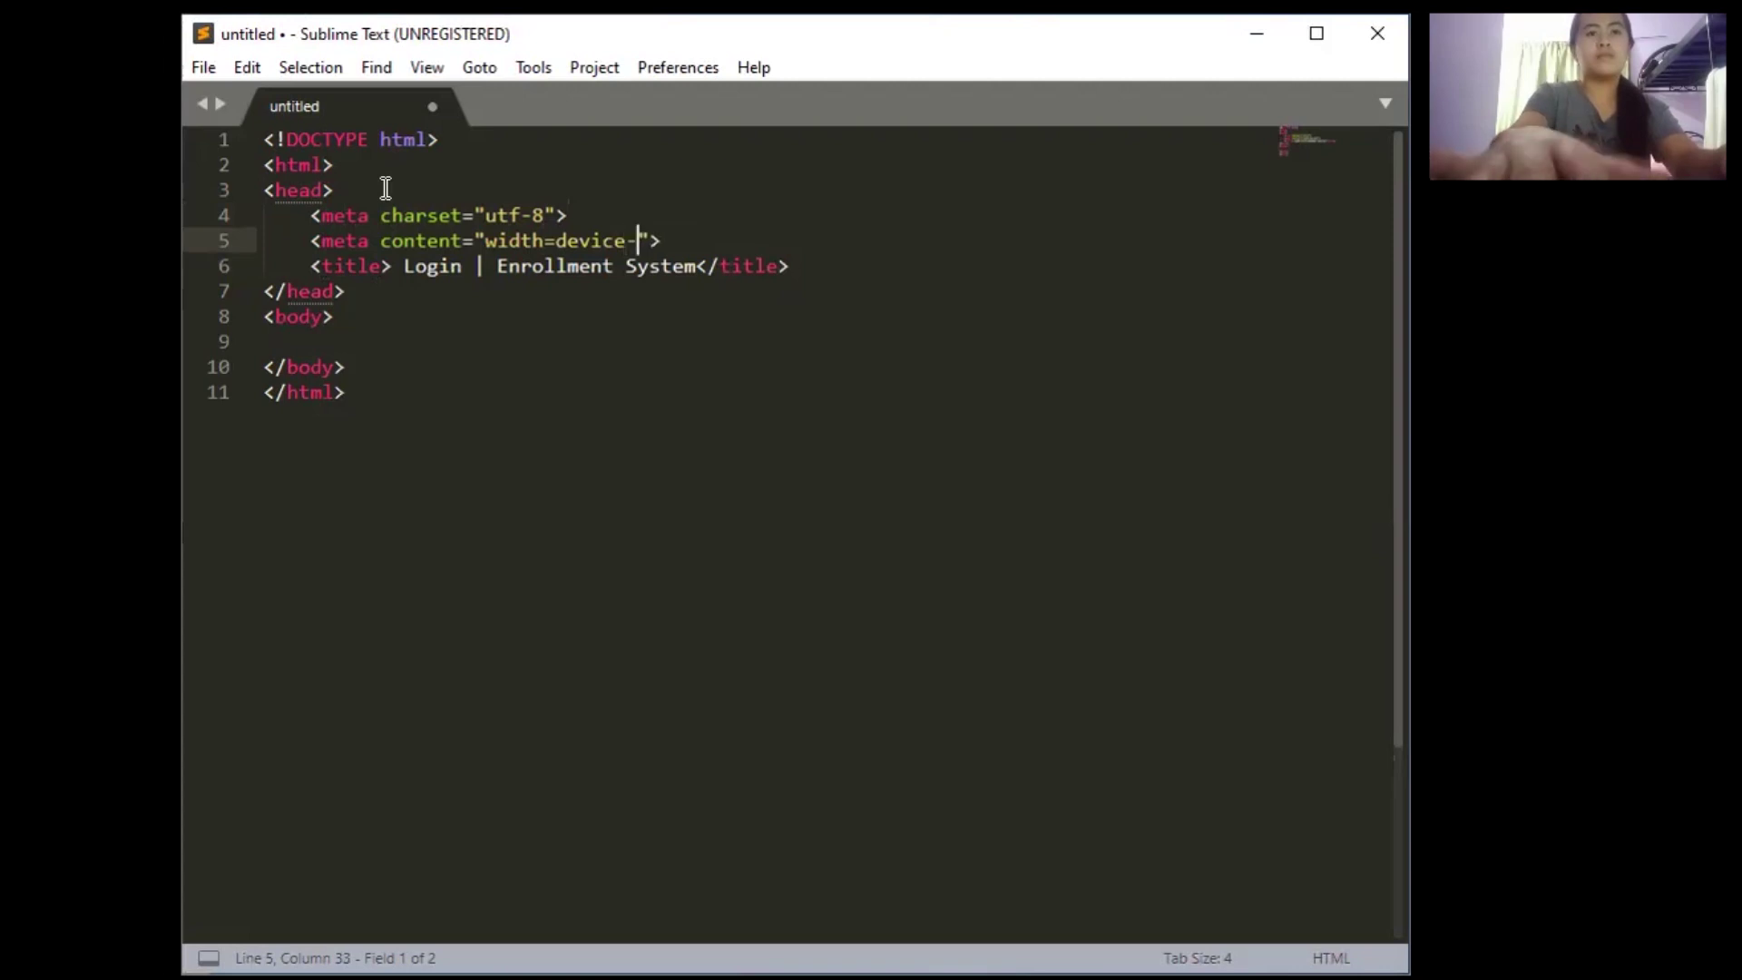
type("-width")
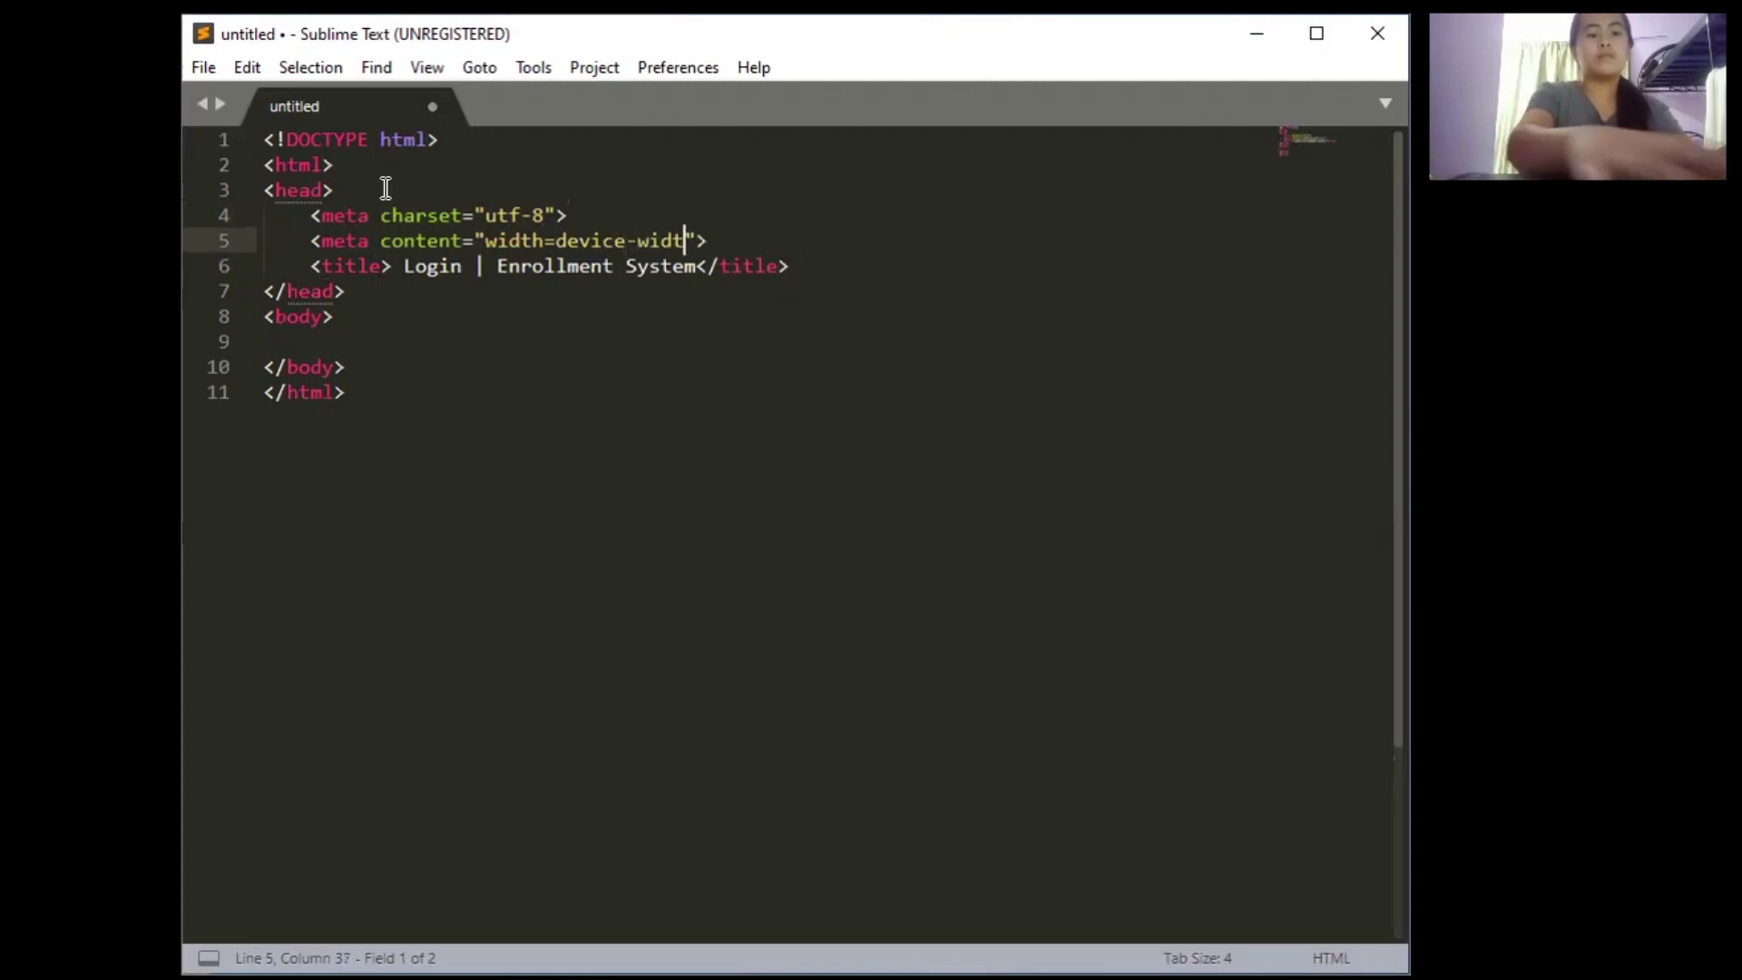
type(",ini")
type("tial")
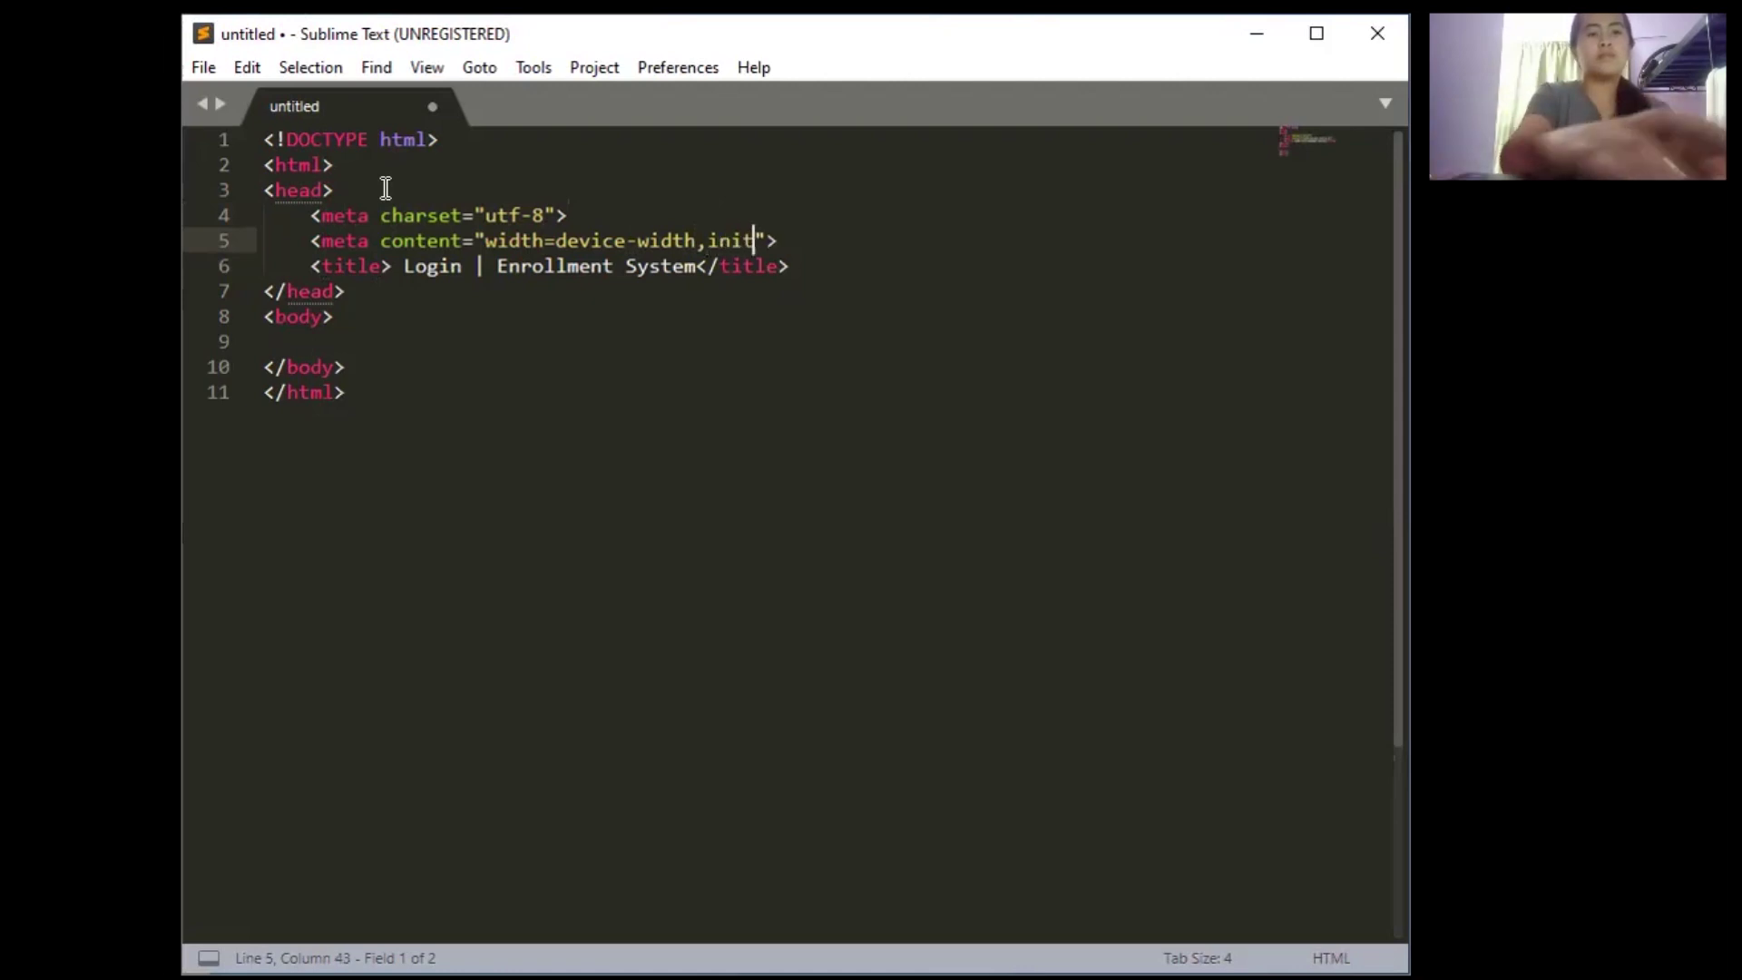
type("-scale")
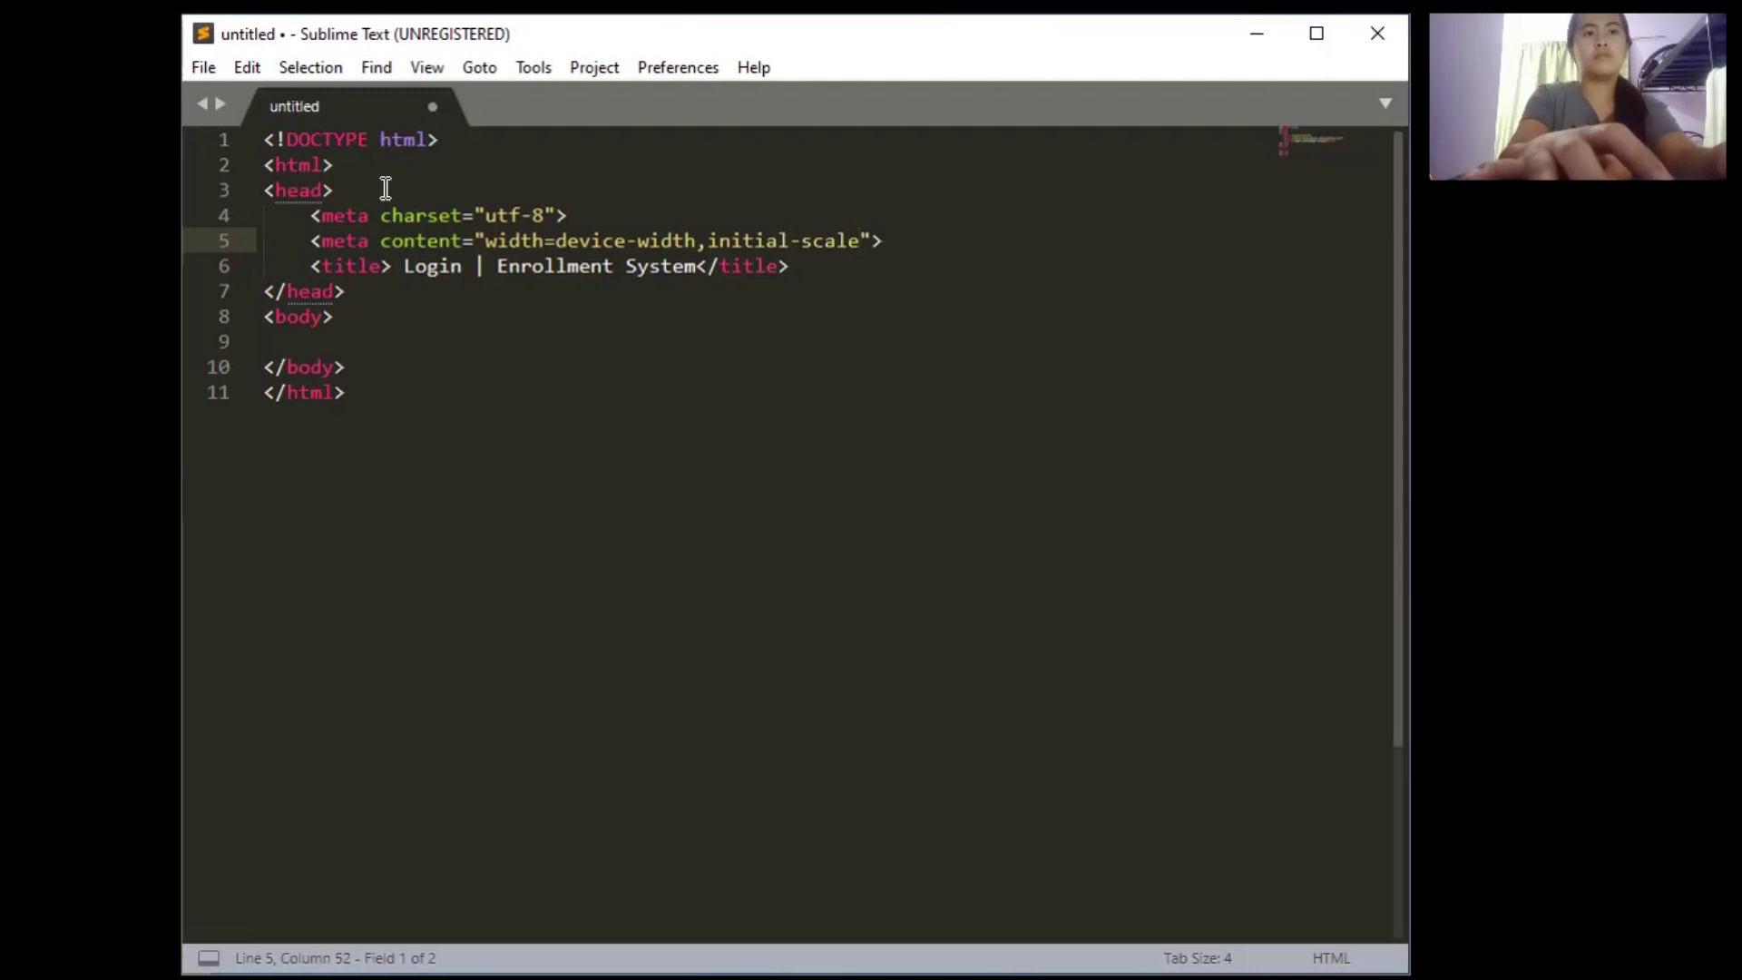
type("=")
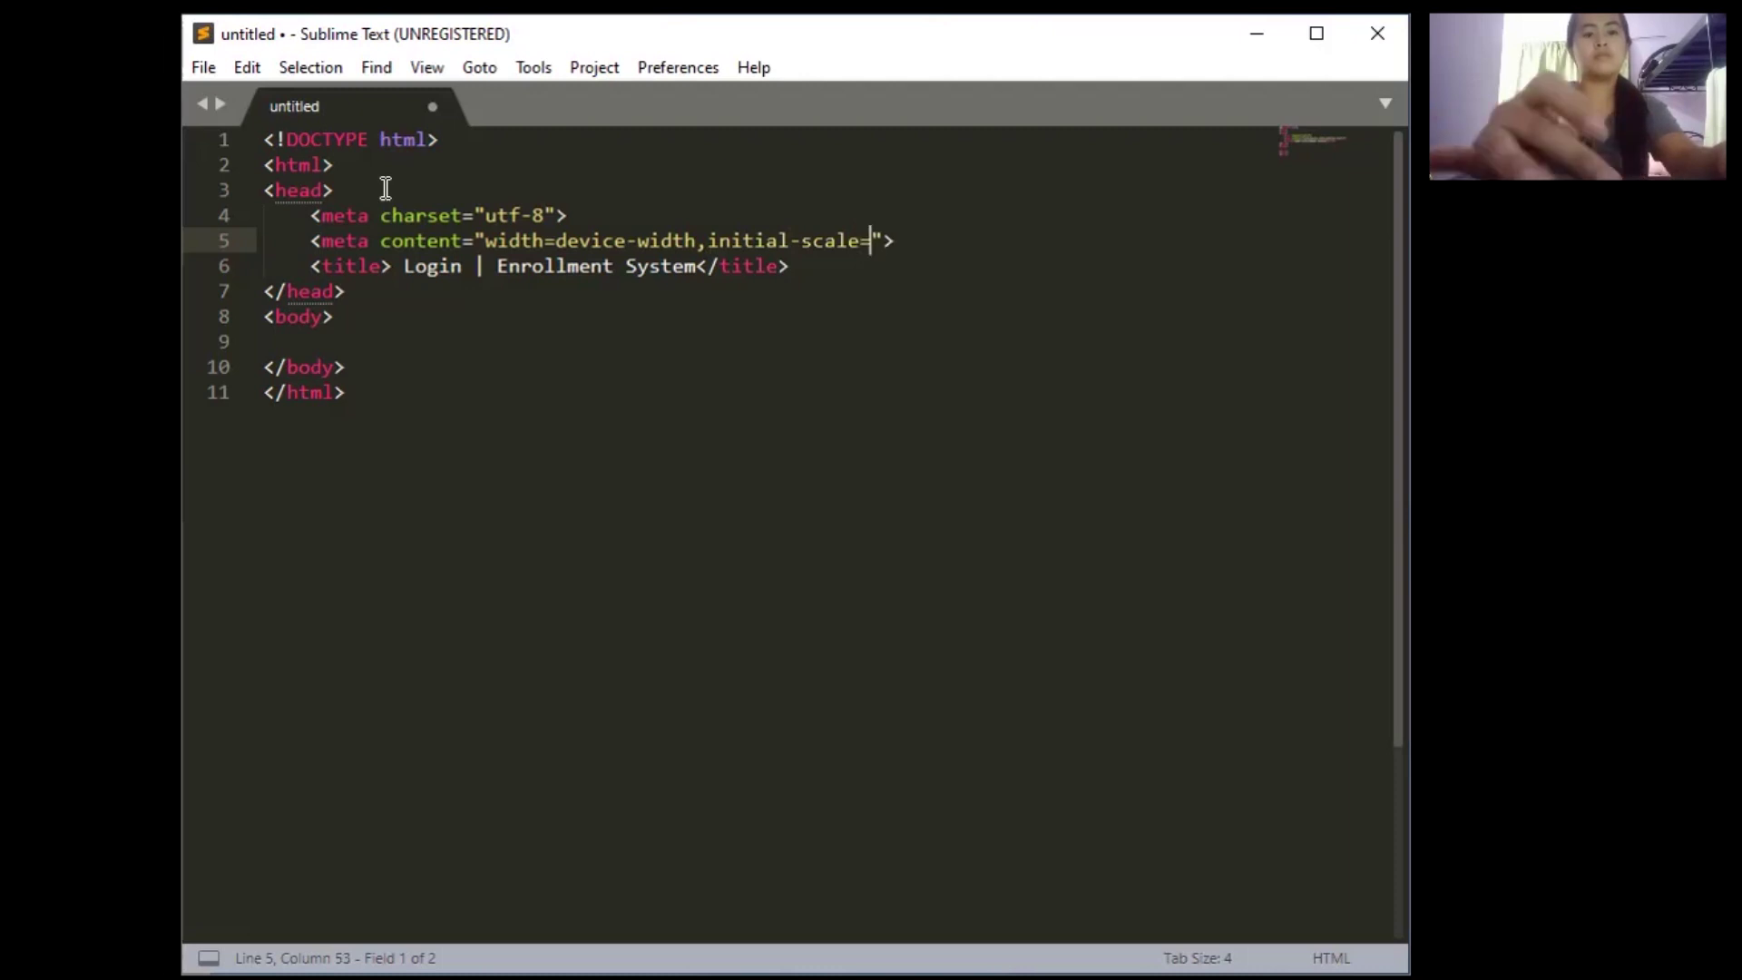
type("1.0")
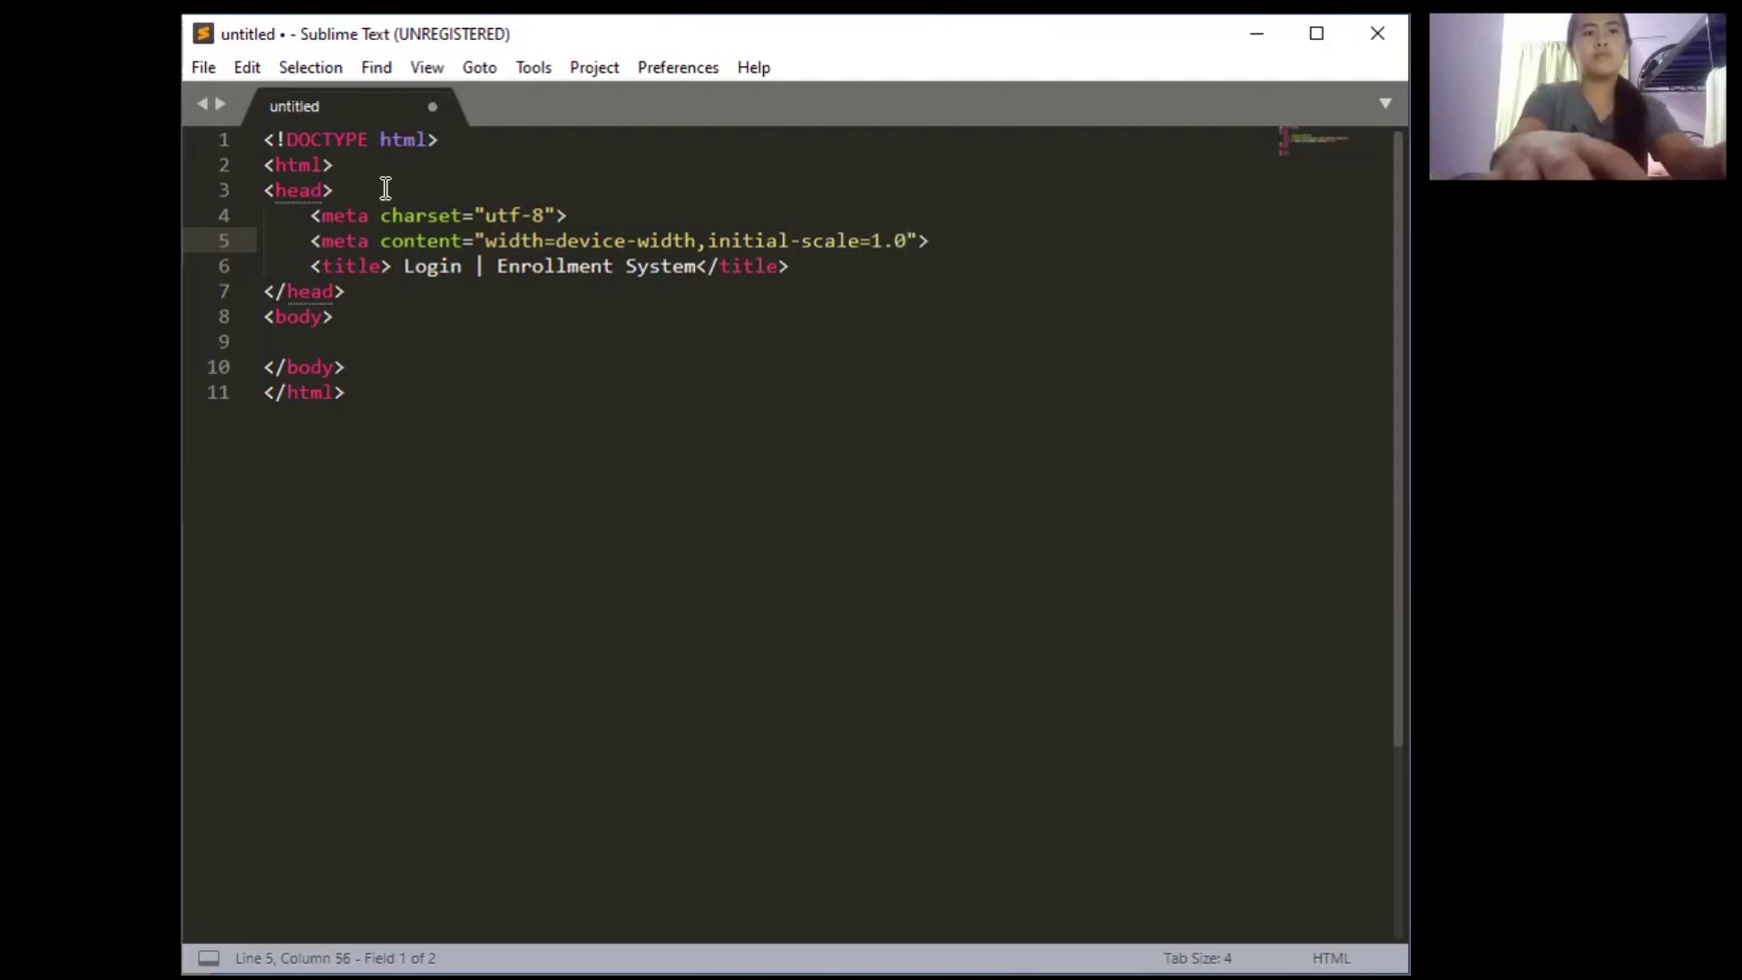